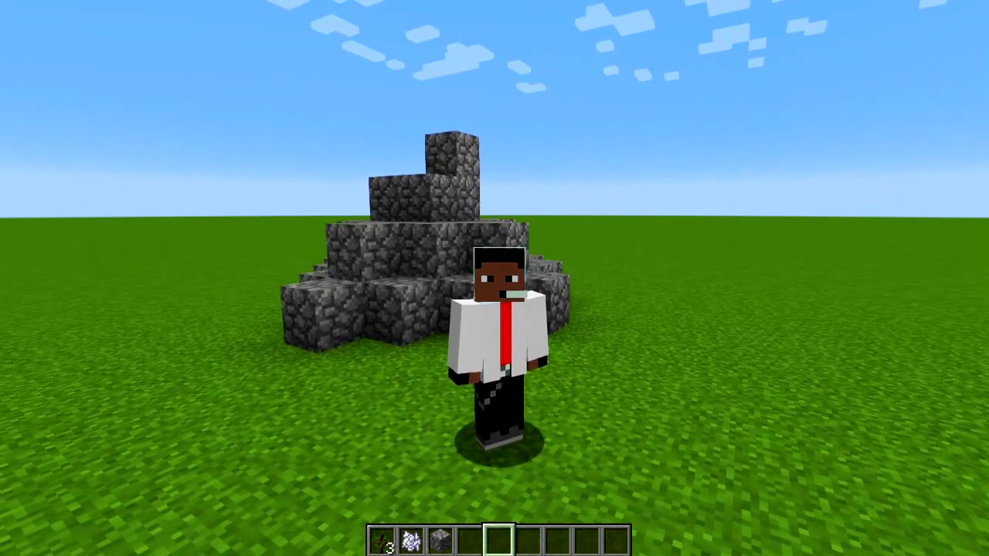
{"action": "left_click", "coordinate": [494, 278]}
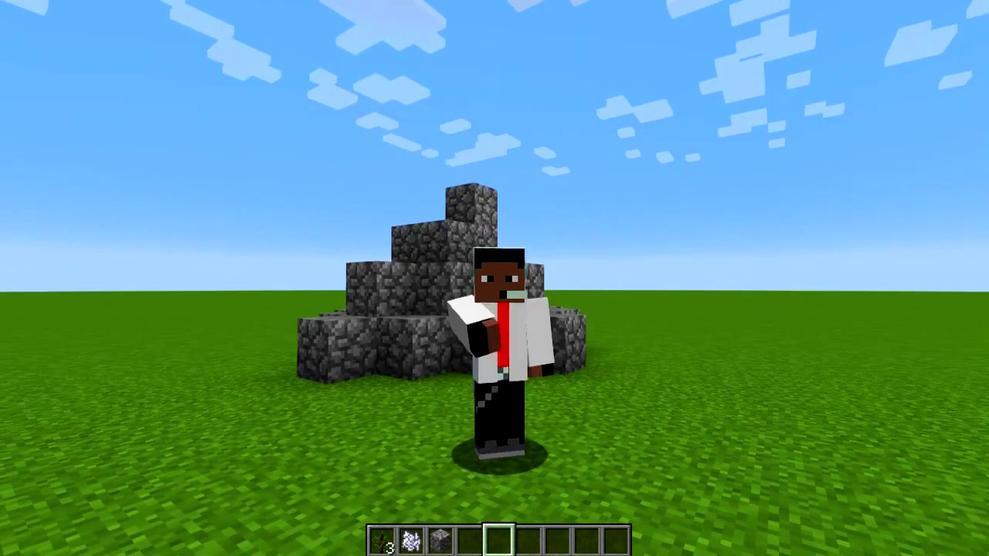
{"action": "left_click", "coordinate": [494, 278]}
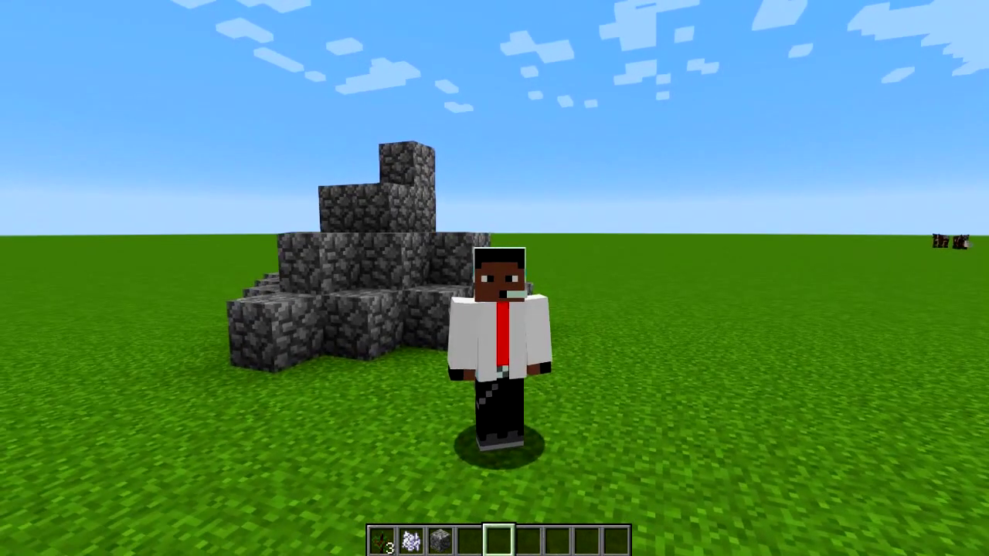
{"action": "key", "text": "F5"}
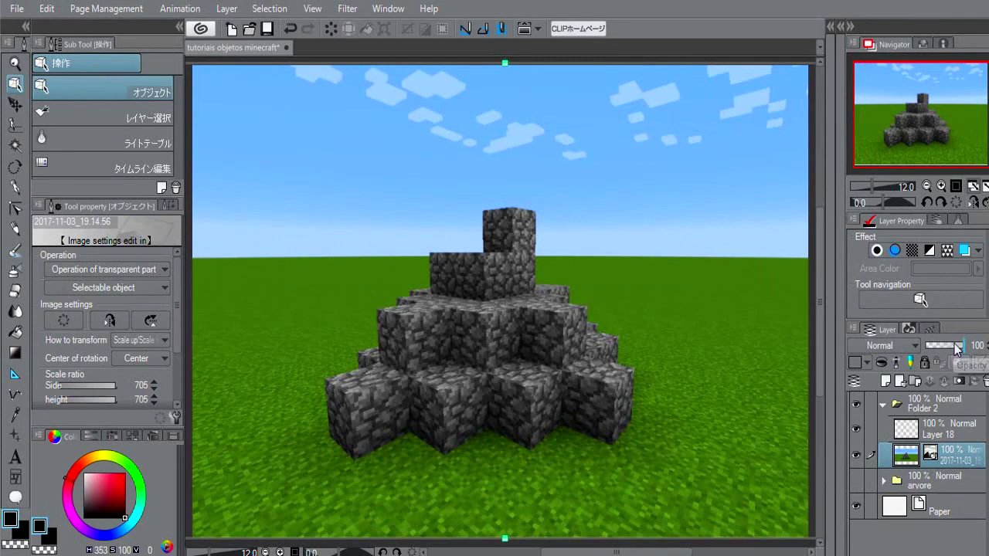
Lower the cobblestone screenshot layer's opacity to 57% and select the empty layer above it.
{"action": "left_click_drag", "start_coordinate": [956, 348], "coordinate": [941, 346]}
{"action": "left_click", "coordinate": [936, 444]}
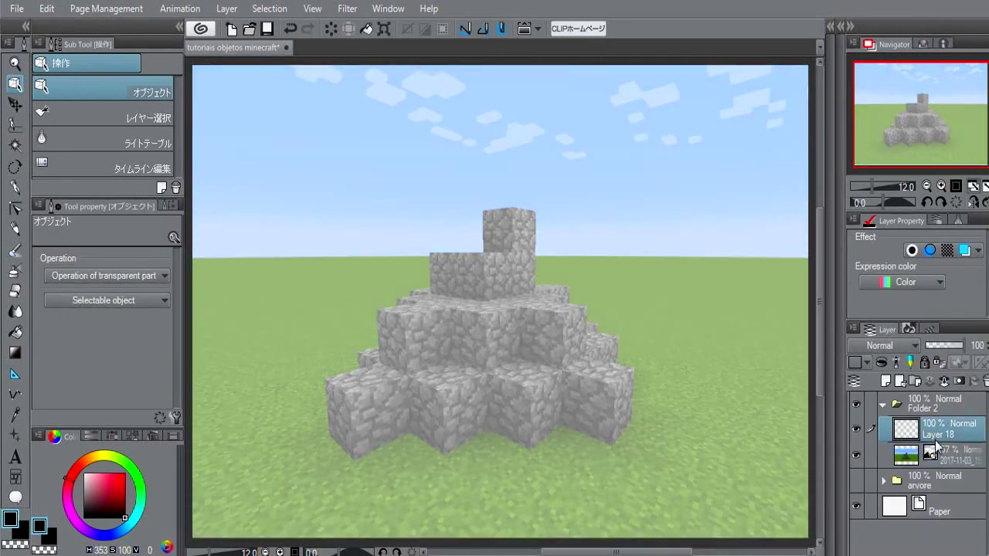
{"action": "scroll", "coordinate": [539, 186], "scroll_direction": "up", "scroll_amount": 2}
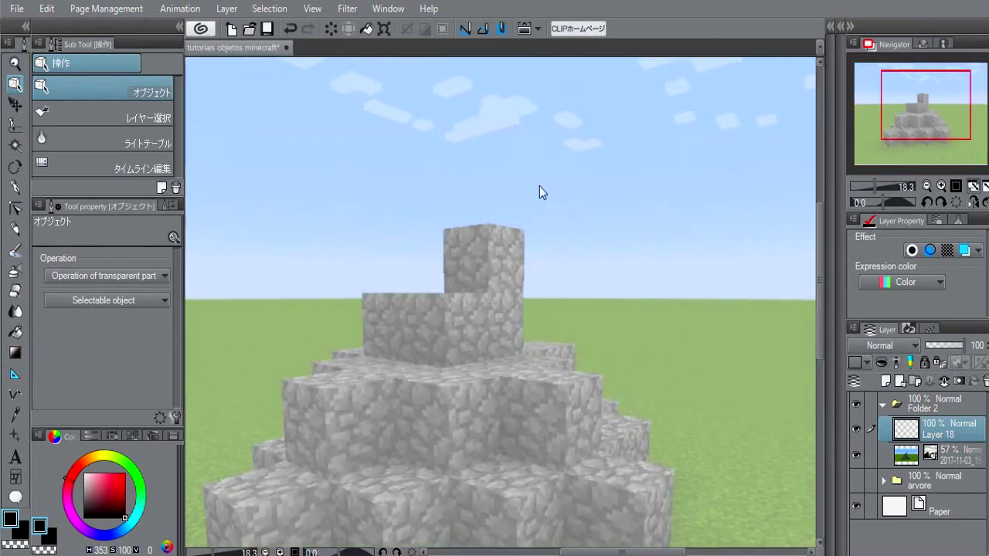
Select the round pen for inking and set its brush size to 15.
{"action": "key", "text": "p"}
{"action": "left_click_drag", "start_coordinate": [472, 347], "coordinate": [499, 231]}
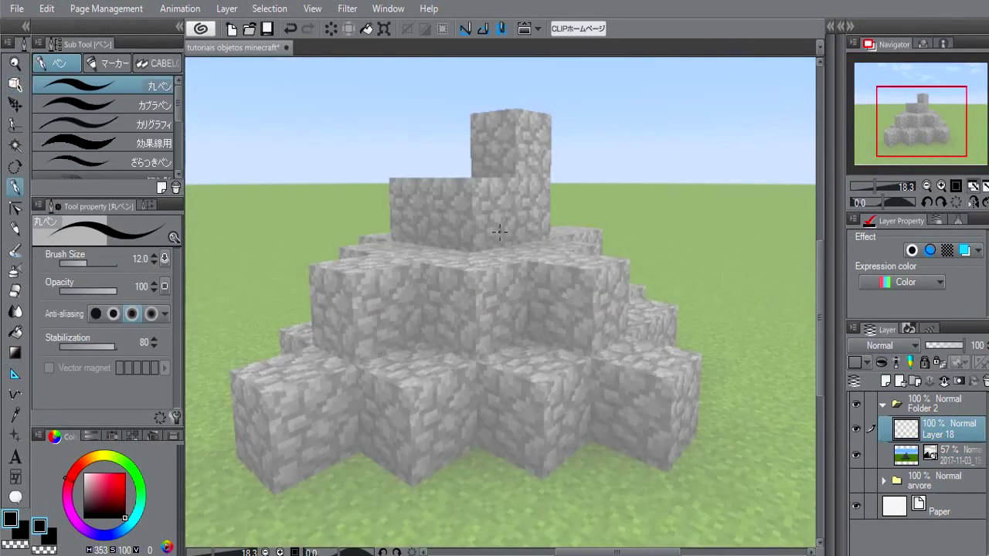
{"action": "key", "text": "bracketright"}
{"action": "left_click_drag", "start_coordinate": [482, 278], "coordinate": [525, 252]}
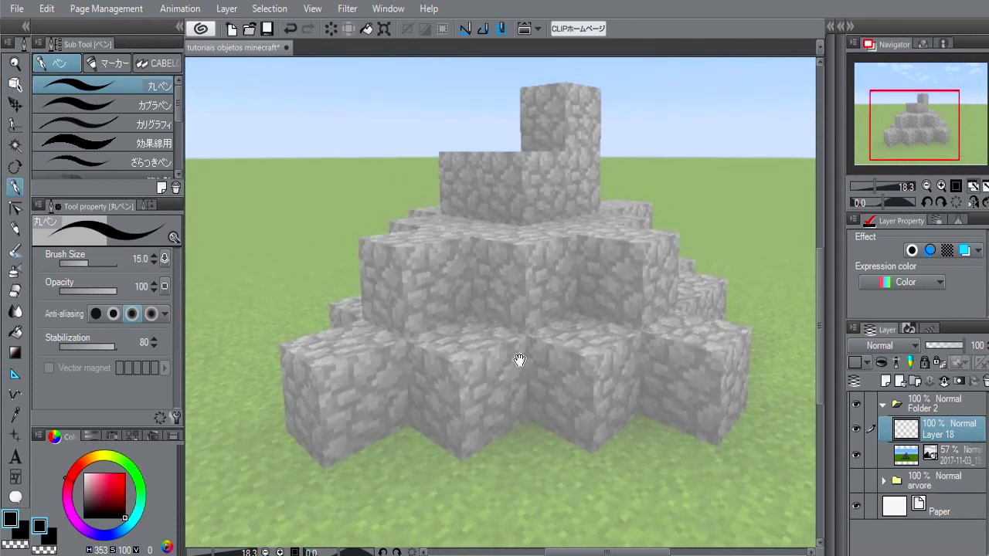
{"action": "left_click_drag", "start_coordinate": [519, 360], "coordinate": [457, 380]}
{"action": "left_click_drag", "start_coordinate": [502, 344], "coordinate": [550, 307]}
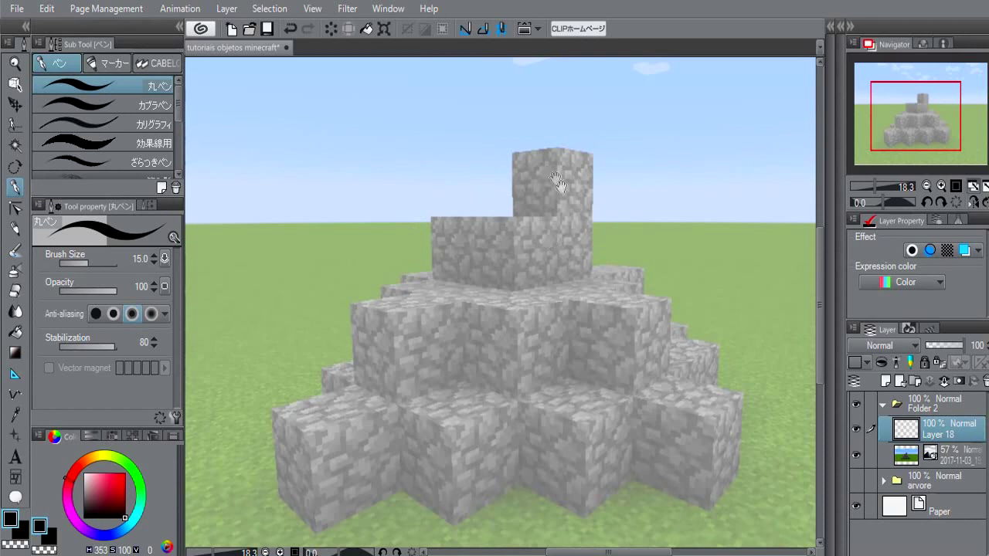
{"action": "left_click_drag", "start_coordinate": [635, 267], "coordinate": [602, 253]}
{"action": "left_click_drag", "start_coordinate": [594, 350], "coordinate": [595, 342]}
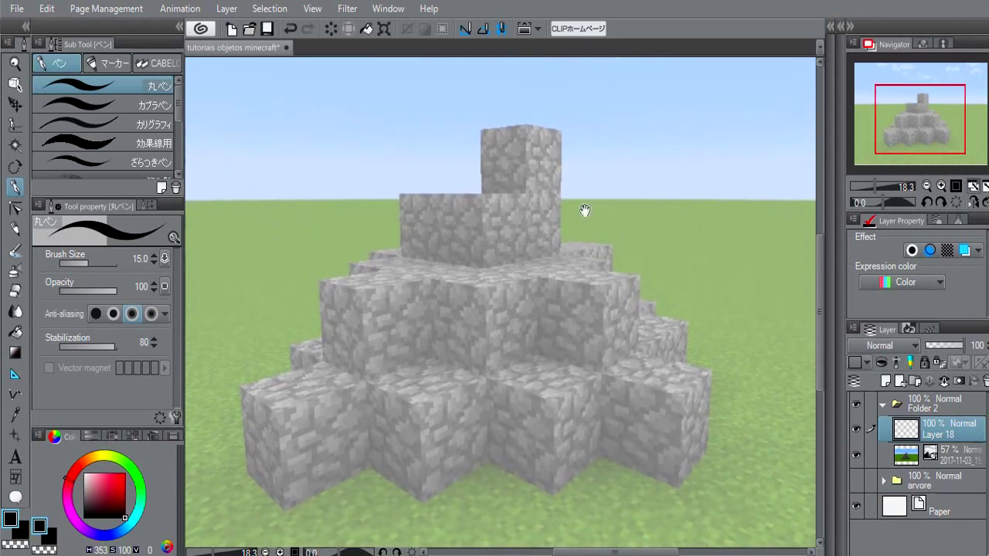
{"action": "left_click_drag", "start_coordinate": [550, 223], "coordinate": [553, 243]}
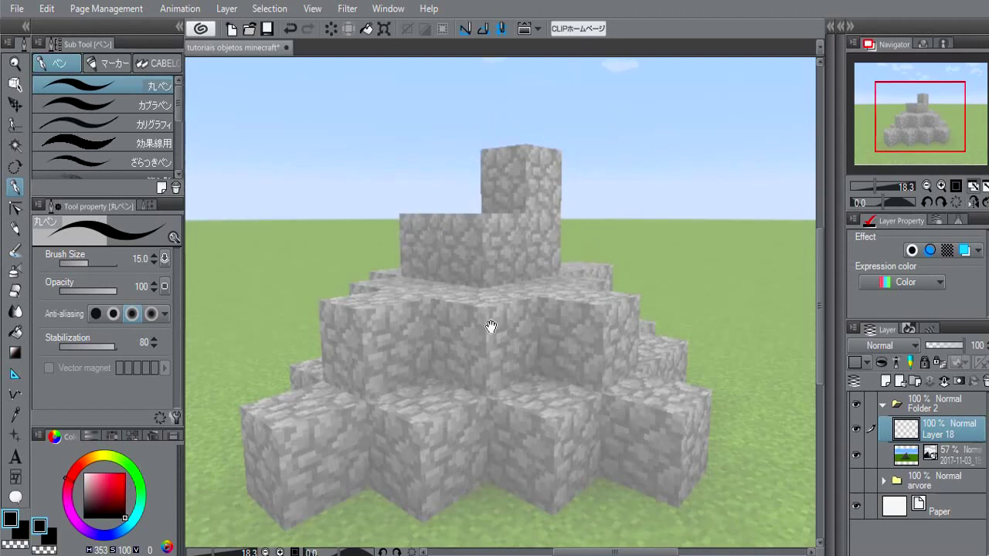
{"action": "left_click_drag", "start_coordinate": [493, 327], "coordinate": [482, 323]}
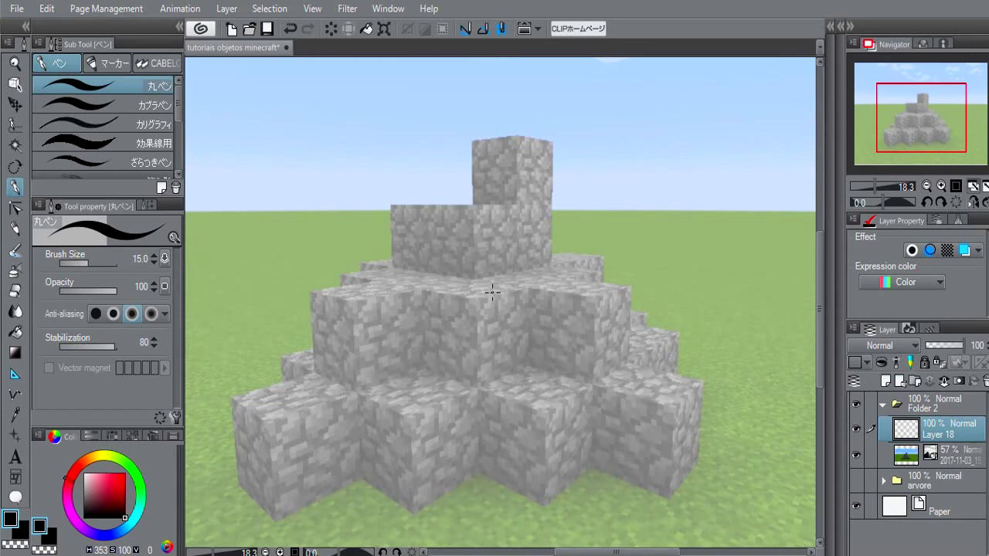
Outline the topmost block as a tall rounded rock and the block in front of it as a lower boulder.
{"action": "left_click_drag", "start_coordinate": [520, 278], "coordinate": [557, 261]}
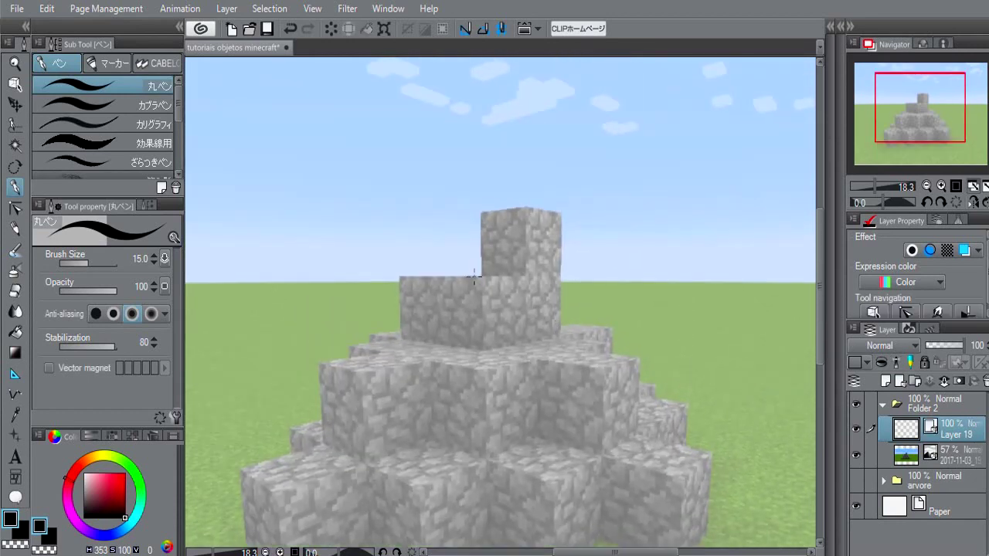
{"action": "mouse_move", "coordinate": [508, 183]}
{"action": "left_mouse_down"}
{"action": "mouse_move", "coordinate": [549, 190]}
{"action": "mouse_move", "coordinate": [575, 331]}
{"action": "left_mouse_up"}
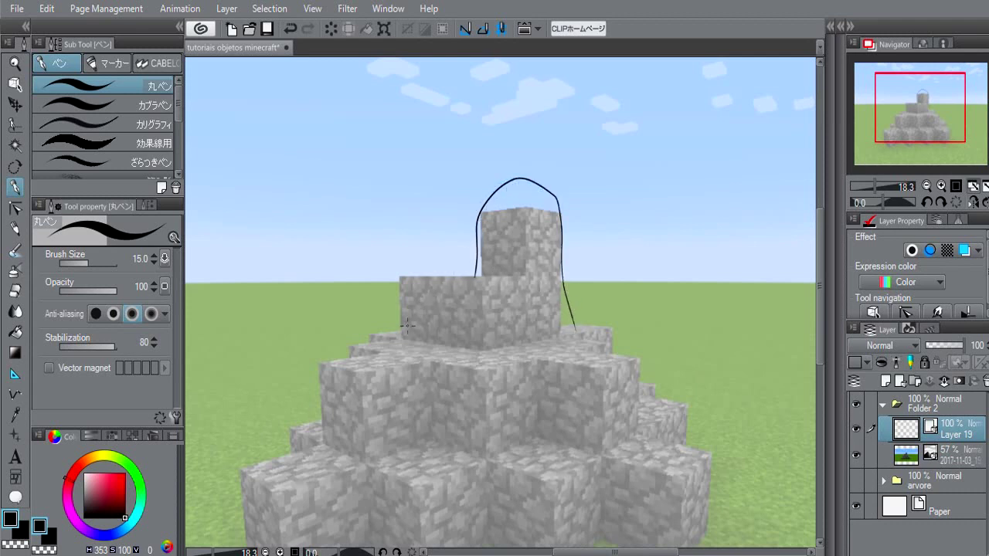
{"action": "mouse_move", "coordinate": [401, 310]}
{"action": "left_mouse_down"}
{"action": "mouse_move", "coordinate": [452, 265]}
{"action": "mouse_move", "coordinate": [486, 263]}
{"action": "mouse_move", "coordinate": [515, 270]}
{"action": "mouse_move", "coordinate": [510, 311]}
{"action": "left_mouse_up"}
{"action": "key", "text": "e"}
{"action": "key", "text": "p"}
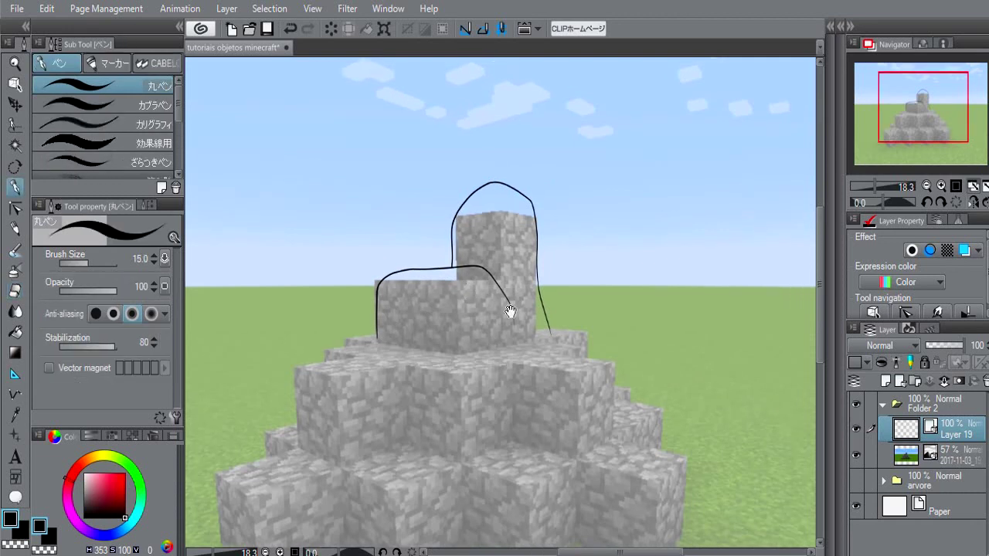
{"action": "key", "text": "ctrl+z"}
{"action": "mouse_move", "coordinate": [524, 330]}
{"action": "left_mouse_down"}
{"action": "mouse_move", "coordinate": [530, 338]}
{"action": "mouse_move", "coordinate": [543, 294]}
{"action": "left_mouse_up"}
{"action": "mouse_move", "coordinate": [473, 315]}
{"action": "left_mouse_down"}
{"action": "mouse_move", "coordinate": [523, 296]}
{"action": "mouse_move", "coordinate": [464, 292]}
{"action": "mouse_move", "coordinate": [479, 279]}
{"action": "left_mouse_up"}
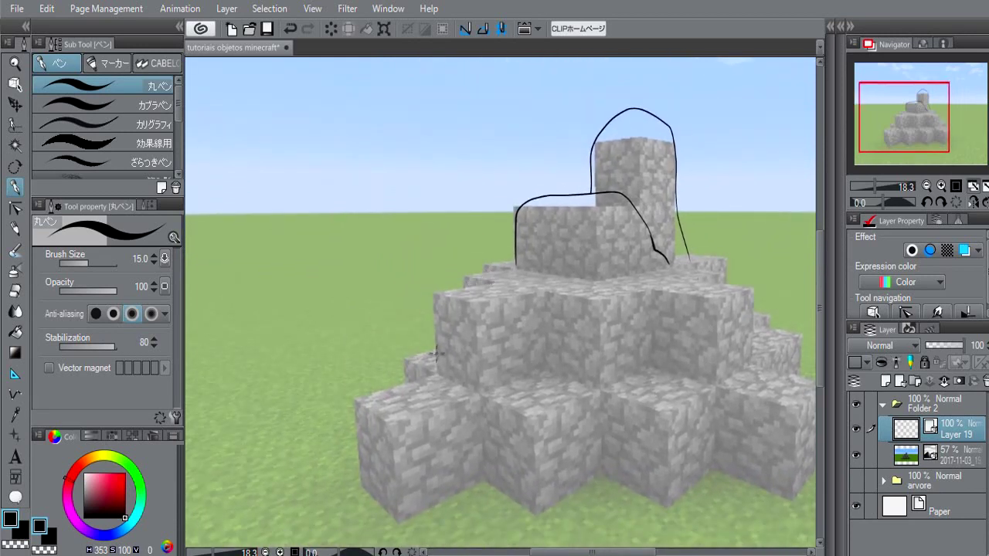
Outline the left edge of the middle tier and the small rock behind it, cleaning up overlapping line ends.
{"action": "mouse_move", "coordinate": [435, 366]}
{"action": "left_mouse_down"}
{"action": "mouse_move", "coordinate": [485, 281]}
{"action": "mouse_move", "coordinate": [563, 282]}
{"action": "left_mouse_up"}
{"action": "left_click_drag", "start_coordinate": [516, 257], "coordinate": [467, 281]}
{"action": "left_click_drag", "start_coordinate": [538, 268], "coordinate": [475, 284]}
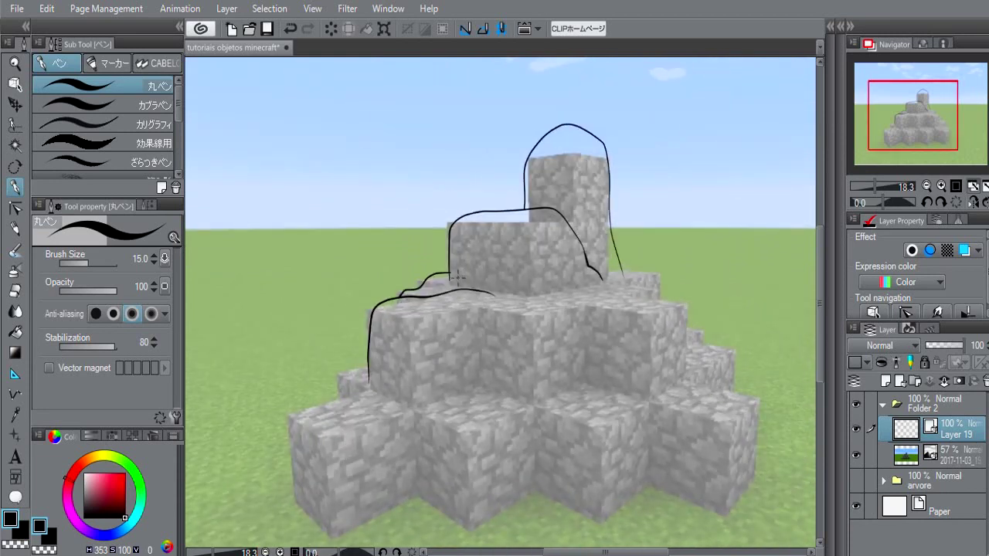
{"action": "key", "text": "e"}
{"action": "key", "text": "p"}
Draw the right-hand outline of the rock pile from the top rock's foot through the middle and bottom tiers to the ground.
{"action": "left_click_drag", "start_coordinate": [642, 338], "coordinate": [584, 347]}
{"action": "mouse_move", "coordinate": [581, 303]}
{"action": "left_mouse_down"}
{"action": "mouse_move", "coordinate": [626, 311]}
{"action": "mouse_move", "coordinate": [629, 370]}
{"action": "mouse_move", "coordinate": [642, 392]}
{"action": "left_mouse_up"}
{"action": "mouse_move", "coordinate": [636, 389]}
{"action": "left_mouse_down"}
{"action": "mouse_move", "coordinate": [605, 382]}
{"action": "mouse_move", "coordinate": [686, 482]}
{"action": "left_mouse_up"}
{"action": "left_click_drag", "start_coordinate": [575, 407], "coordinate": [688, 378]}
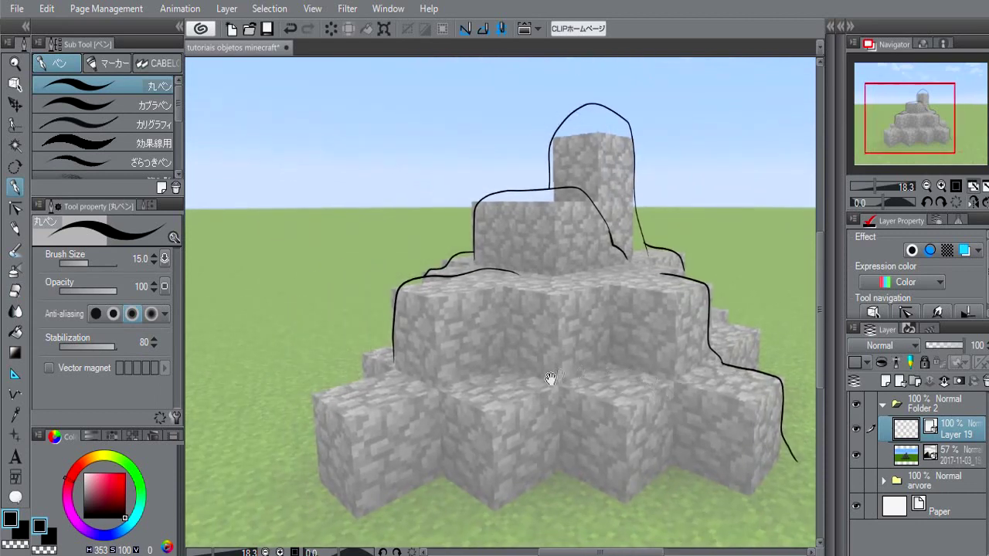
Draw the left outline of the bottom tier down to the ground and the small rock behind it, trimming overlaps.
{"action": "left_click_drag", "start_coordinate": [554, 378], "coordinate": [592, 374]}
{"action": "left_click_drag", "start_coordinate": [432, 344], "coordinate": [387, 373]}
{"action": "key", "text": "ctrl+z"}
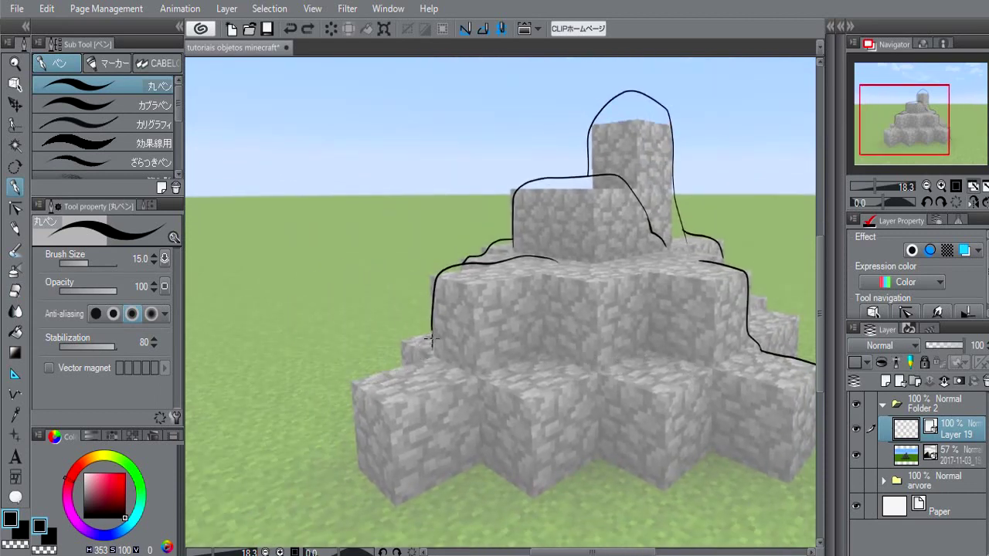
{"action": "left_click_drag", "start_coordinate": [430, 339], "coordinate": [329, 490]}
{"action": "left_click_drag", "start_coordinate": [442, 382], "coordinate": [454, 353]}
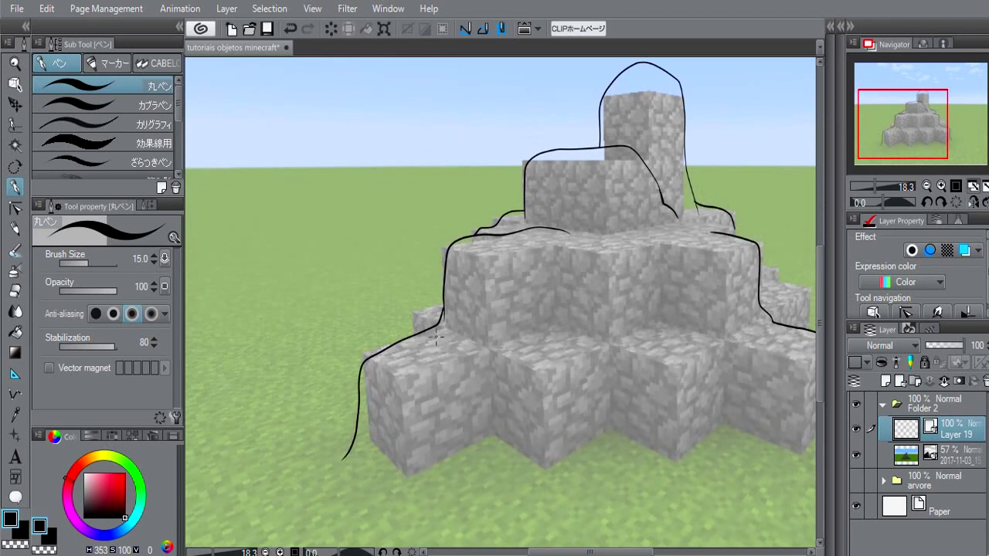
{"action": "left_click_drag", "start_coordinate": [436, 336], "coordinate": [482, 321]}
{"action": "left_click_drag", "start_coordinate": [490, 289], "coordinate": [455, 301]}
{"action": "key", "text": "e"}
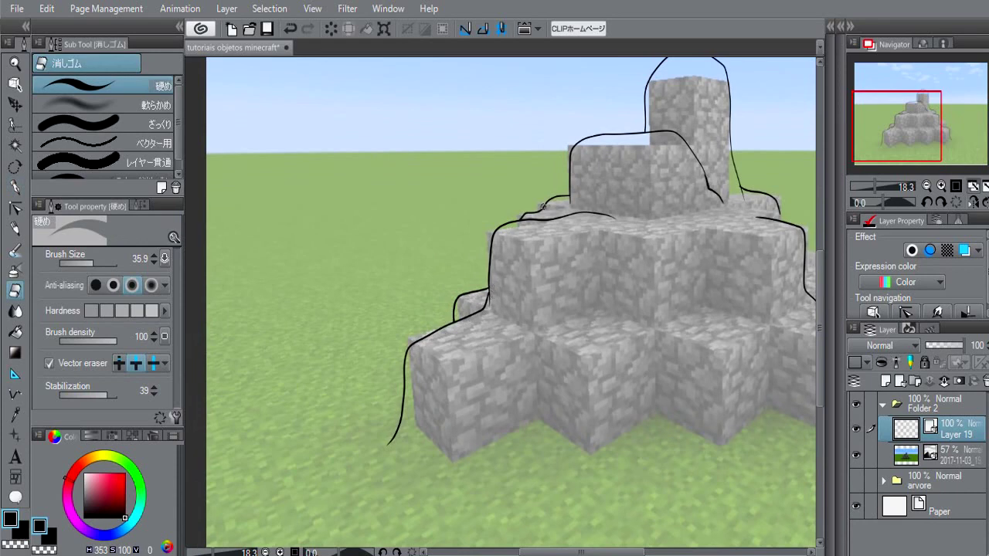
{"action": "key", "text": "p"}
Outline the small rocks behind the right side of the middle tier and trim the overlapping lines.
{"action": "left_click_drag", "start_coordinate": [682, 333], "coordinate": [474, 333]}
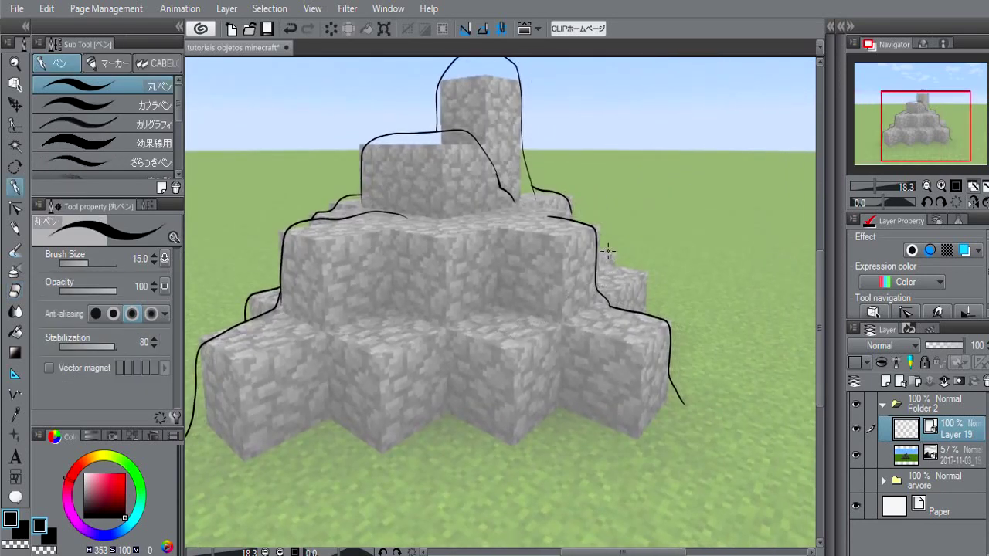
{"action": "mouse_move", "coordinate": [599, 241]}
{"action": "left_mouse_down"}
{"action": "mouse_move", "coordinate": [607, 258]}
{"action": "mouse_move", "coordinate": [646, 276]}
{"action": "left_mouse_up"}
{"action": "key", "text": "e"}
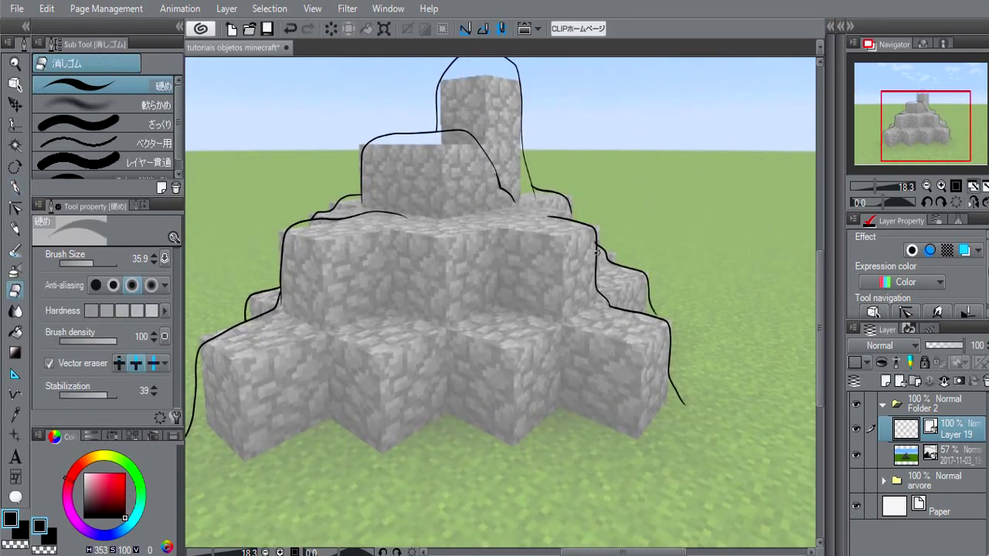
{"action": "key", "text": "p"}
Draw a small stone at the second boulder's right foot and inner facet lines on the two upper boulders.
{"action": "mouse_move", "coordinate": [452, 288]}
{"action": "left_mouse_down"}
{"action": "mouse_move", "coordinate": [548, 298]}
{"action": "mouse_move", "coordinate": [485, 366]}
{"action": "left_mouse_up"}
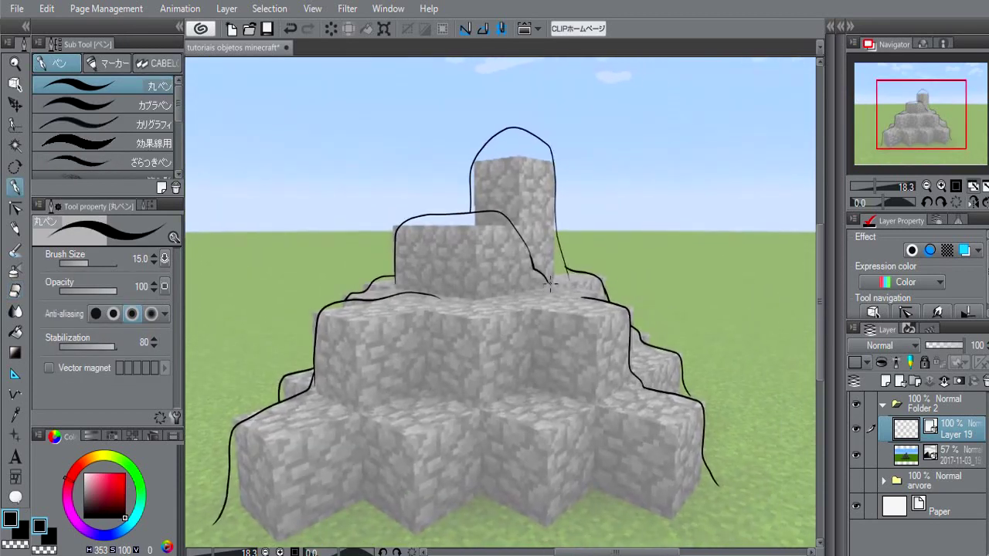
{"action": "left_click_drag", "start_coordinate": [550, 284], "coordinate": [540, 292]}
{"action": "mouse_move", "coordinate": [407, 228]}
{"action": "left_mouse_down"}
{"action": "mouse_move", "coordinate": [474, 230]}
{"action": "mouse_move", "coordinate": [471, 271]}
{"action": "left_mouse_up"}
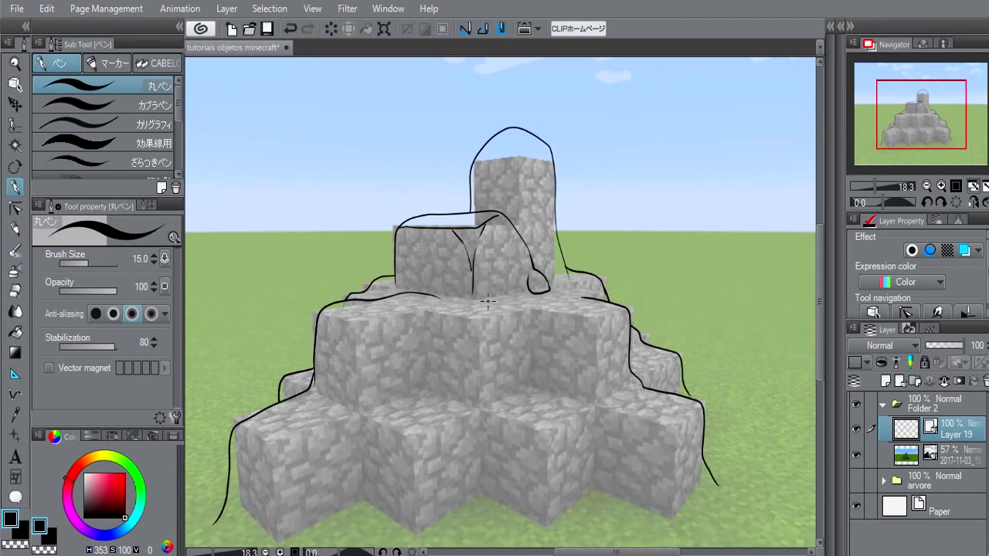
{"action": "mouse_move", "coordinate": [483, 316]}
{"action": "left_mouse_down"}
{"action": "mouse_move", "coordinate": [485, 298]}
{"action": "mouse_move", "coordinate": [510, 291]}
{"action": "left_mouse_up"}
{"action": "mouse_move", "coordinate": [528, 103]}
{"action": "left_mouse_down"}
{"action": "mouse_move", "coordinate": [513, 177]}
{"action": "mouse_move", "coordinate": [531, 214]}
{"action": "left_mouse_up"}
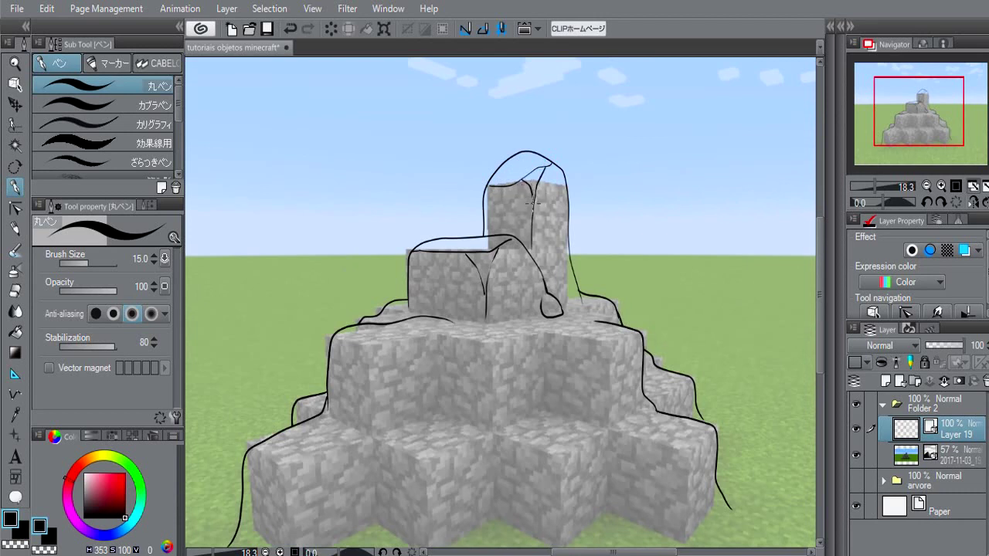
Add a slanted crack to the top rock's left face and pointed stones at the base of the upper boulders.
{"action": "mouse_move", "coordinate": [528, 179]}
{"action": "left_mouse_down"}
{"action": "mouse_move", "coordinate": [492, 207]}
{"action": "mouse_move", "coordinate": [484, 235]}
{"action": "left_mouse_up"}
{"action": "mouse_move", "coordinate": [565, 254]}
{"action": "left_mouse_down"}
{"action": "mouse_move", "coordinate": [530, 253]}
{"action": "mouse_move", "coordinate": [511, 272]}
{"action": "mouse_move", "coordinate": [516, 252]}
{"action": "mouse_move", "coordinate": [511, 283]}
{"action": "mouse_move", "coordinate": [517, 244]}
{"action": "left_mouse_up"}
{"action": "key", "text": "ctrl+z"}
{"action": "mouse_move", "coordinate": [536, 282]}
{"action": "left_mouse_down"}
{"action": "mouse_move", "coordinate": [495, 278]}
{"action": "mouse_move", "coordinate": [573, 252]}
{"action": "left_mouse_up"}
{"action": "mouse_move", "coordinate": [519, 274]}
{"action": "left_mouse_down"}
{"action": "mouse_move", "coordinate": [547, 237]}
{"action": "mouse_move", "coordinate": [567, 270]}
{"action": "mouse_move", "coordinate": [521, 282]}
{"action": "left_mouse_up"}
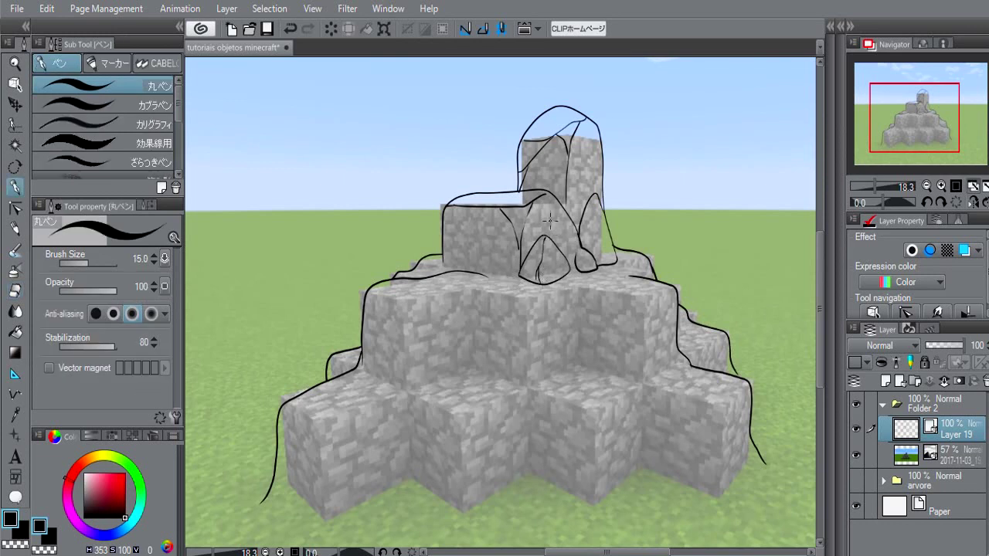
Draw an arched facet with crack lines on the left face of the second boulder.
{"action": "left_click_drag", "start_coordinate": [494, 258], "coordinate": [569, 249]}
{"action": "left_click_drag", "start_coordinate": [575, 204], "coordinate": [525, 246]}
{"action": "mouse_move", "coordinate": [597, 234]}
{"action": "left_mouse_down"}
{"action": "mouse_move", "coordinate": [540, 231]}
{"action": "mouse_move", "coordinate": [557, 236]}
{"action": "mouse_move", "coordinate": [510, 213]}
{"action": "left_mouse_up"}
{"action": "key", "text": "ctrl+z"}
{"action": "left_click_drag", "start_coordinate": [513, 253], "coordinate": [531, 260]}
{"action": "key", "text": "ctrl+z"}
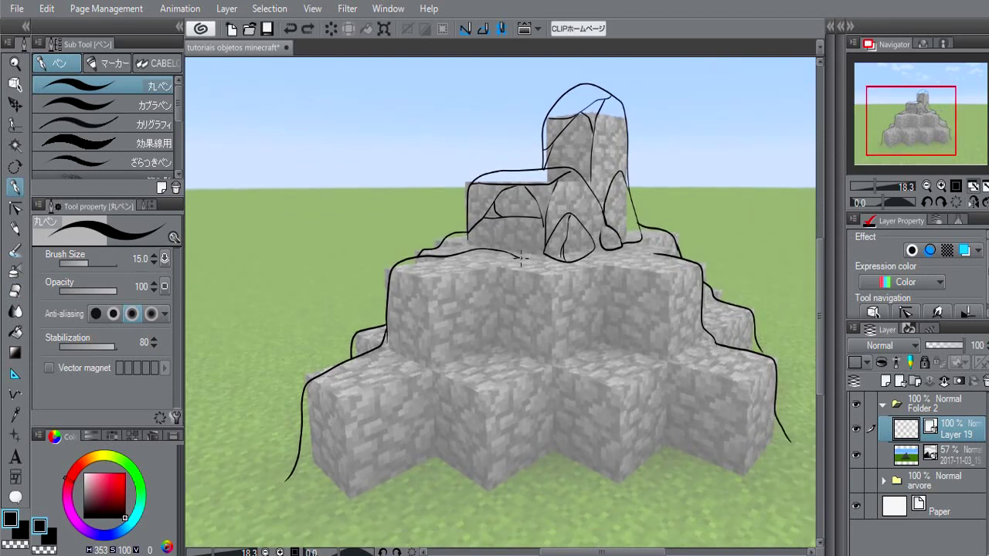
Draw a low stone at the second boulder's foot and another small pointed stone beside the tall one on its right.
{"action": "mouse_move", "coordinate": [468, 237]}
{"action": "left_mouse_down"}
{"action": "mouse_move", "coordinate": [470, 249]}
{"action": "mouse_move", "coordinate": [506, 262]}
{"action": "mouse_move", "coordinate": [481, 291]}
{"action": "left_mouse_up"}
{"action": "mouse_move", "coordinate": [522, 241]}
{"action": "left_mouse_down"}
{"action": "mouse_move", "coordinate": [533, 236]}
{"action": "mouse_move", "coordinate": [548, 257]}
{"action": "left_mouse_up"}
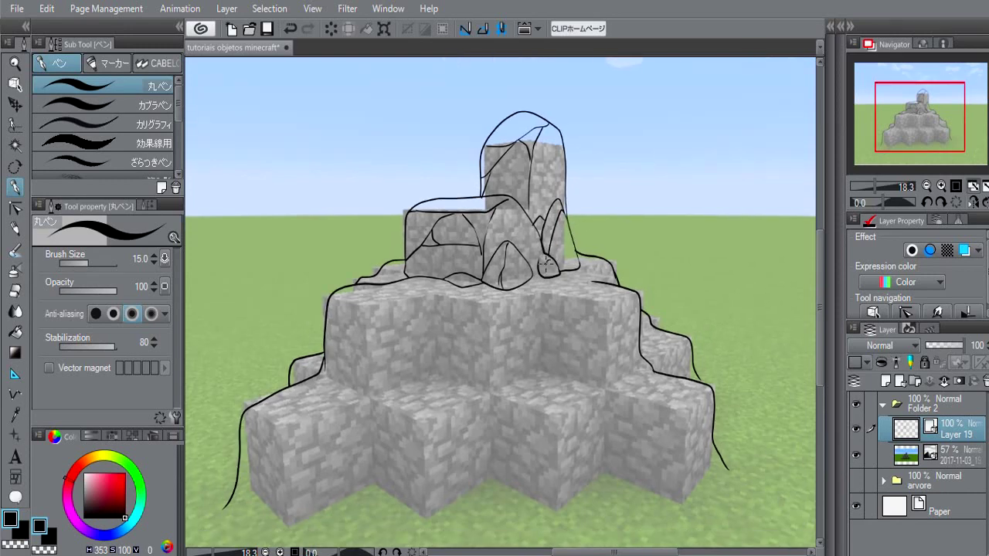
{"action": "mouse_move", "coordinate": [504, 342]}
{"action": "left_mouse_down"}
{"action": "mouse_move", "coordinate": [538, 287]}
{"action": "mouse_move", "coordinate": [521, 321]}
{"action": "mouse_move", "coordinate": [543, 298]}
{"action": "left_mouse_up"}
Draw the top edge and vertical corner of the middle tier's right boulder, with small stones at its foot.
{"action": "mouse_move", "coordinate": [550, 257]}
{"action": "left_mouse_down"}
{"action": "mouse_move", "coordinate": [598, 270]}
{"action": "mouse_move", "coordinate": [653, 254]}
{"action": "left_mouse_up"}
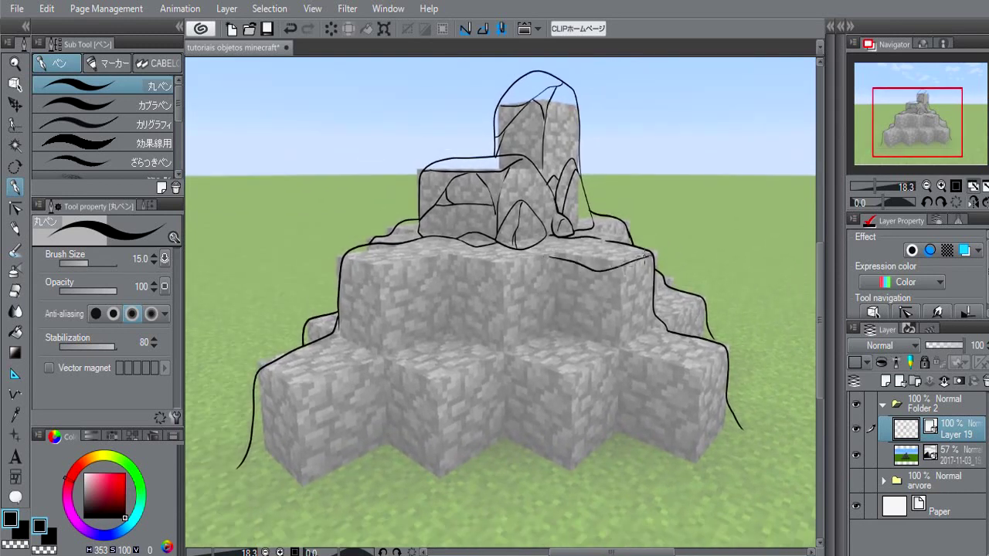
{"action": "left_click_drag", "start_coordinate": [635, 288], "coordinate": [638, 272]}
{"action": "left_click_drag", "start_coordinate": [597, 255], "coordinate": [611, 319]}
{"action": "left_click_drag", "start_coordinate": [620, 256], "coordinate": [610, 279]}
{"action": "mouse_move", "coordinate": [640, 318]}
{"action": "left_mouse_down"}
{"action": "mouse_move", "coordinate": [658, 299]}
{"action": "mouse_move", "coordinate": [624, 328]}
{"action": "left_mouse_up"}
{"action": "key", "text": "ctrl+z"}
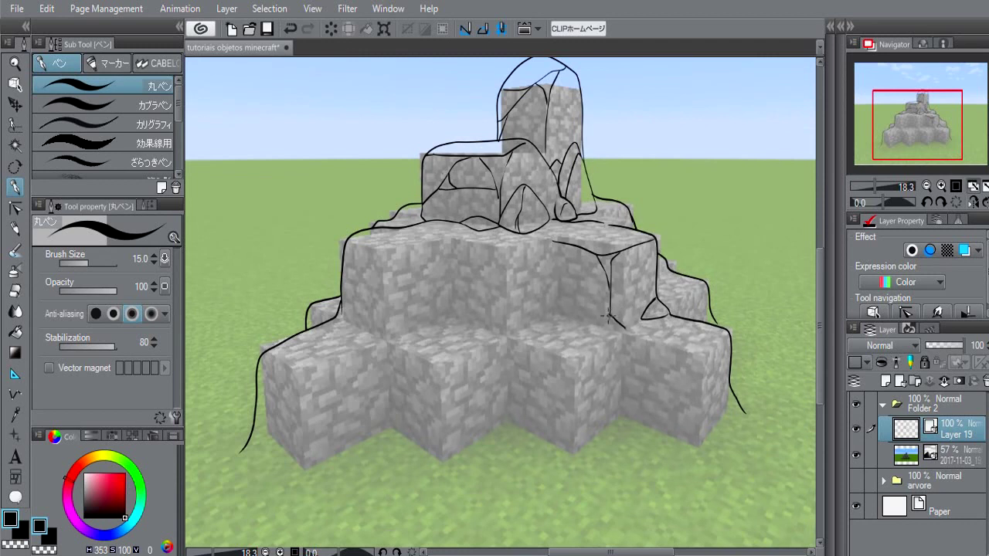
{"action": "left_click_drag", "start_coordinate": [607, 333], "coordinate": [620, 336]}
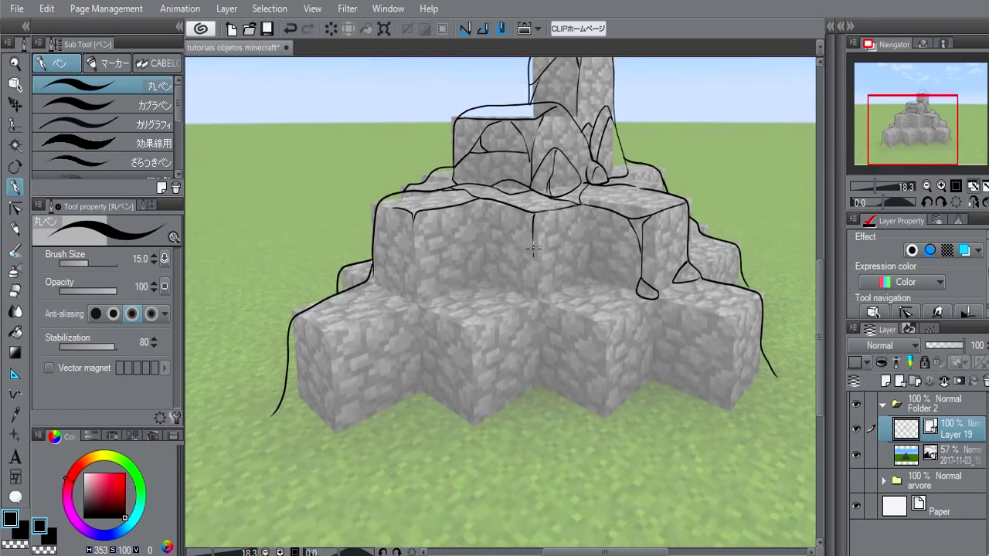
Draw the recess lines, triangular stone and base edge of the middle tier's central boulder, plus a slanted stone in the right recess.
{"action": "key", "text": "ctrl+z"}
{"action": "left_click_drag", "start_coordinate": [477, 203], "coordinate": [523, 292]}
{"action": "mouse_move", "coordinate": [485, 242]}
{"action": "left_mouse_down"}
{"action": "mouse_move", "coordinate": [476, 287]}
{"action": "mouse_move", "coordinate": [601, 285]}
{"action": "left_mouse_up"}
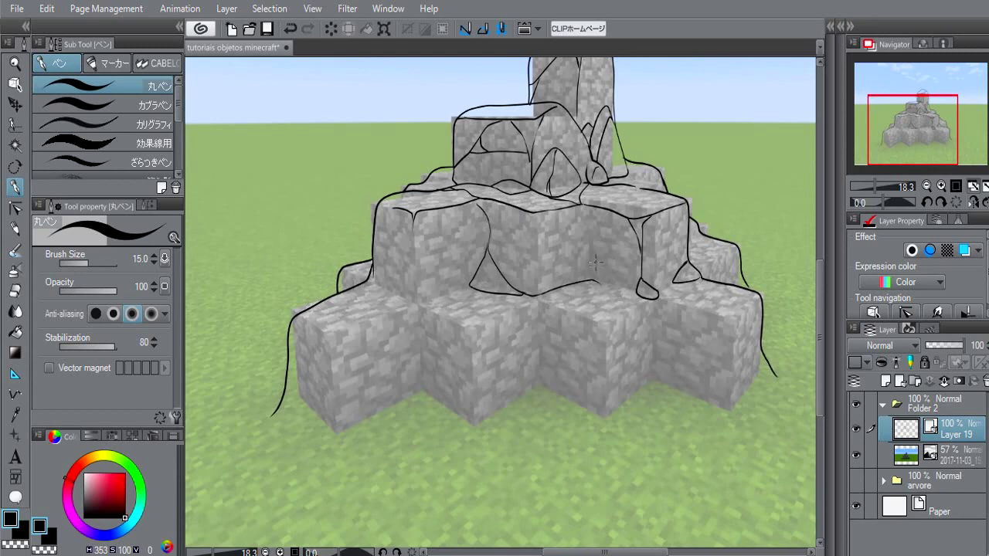
{"action": "mouse_move", "coordinate": [588, 220]}
{"action": "left_mouse_down"}
{"action": "mouse_move", "coordinate": [591, 283]}
{"action": "mouse_move", "coordinate": [632, 290]}
{"action": "left_mouse_up"}
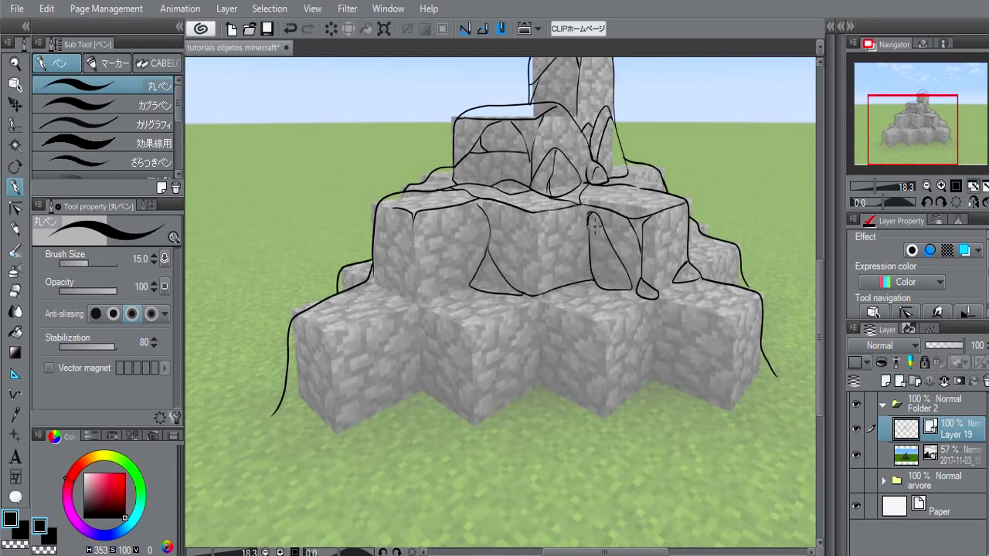
{"action": "key", "text": "e"}
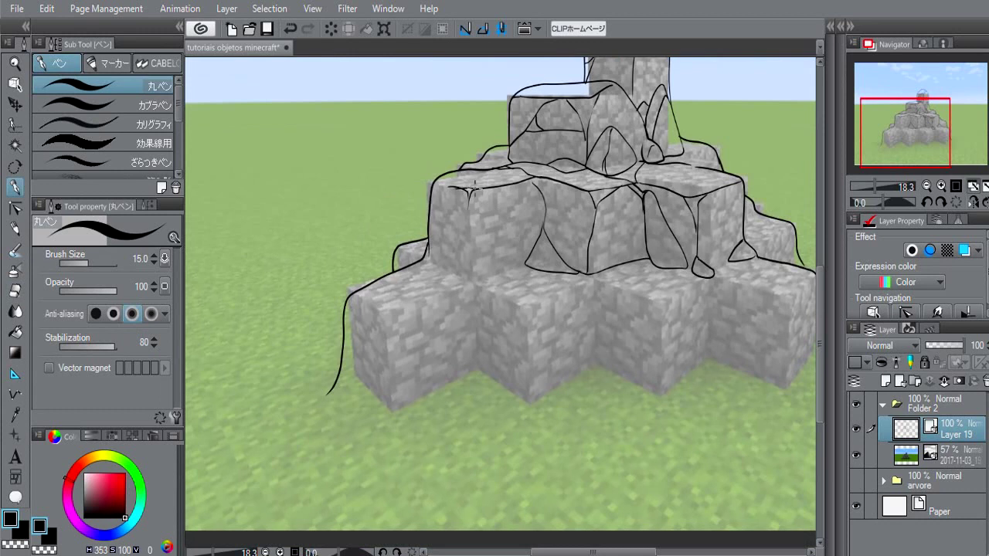
Redraw the corner edge of the middle tier's left boulder and continue the line down the recess between the two leftmost bottom boulders.
{"action": "key", "text": "ctrl+z"}
{"action": "left_click_drag", "start_coordinate": [474, 187], "coordinate": [487, 166]}
{"action": "left_click_drag", "start_coordinate": [483, 170], "coordinate": [481, 242]}
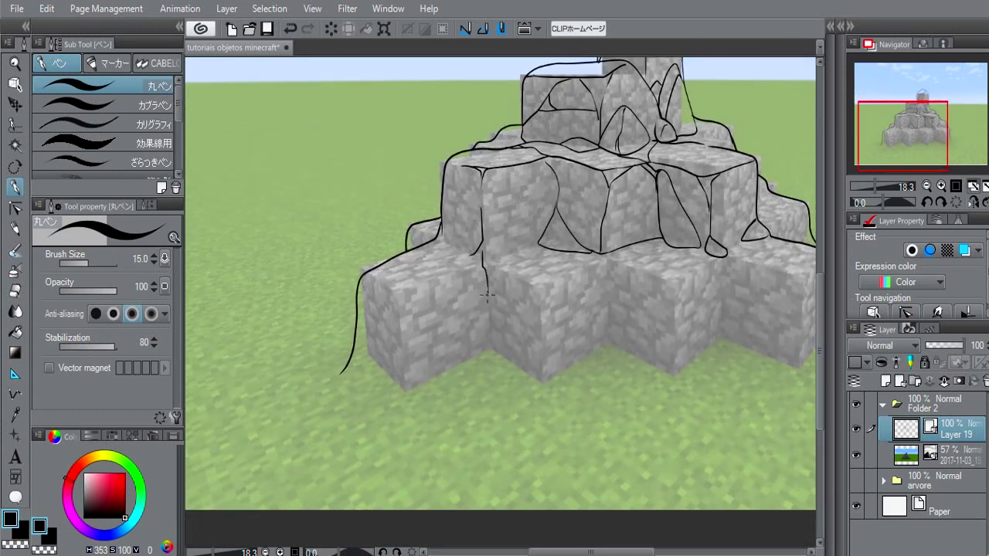
{"action": "left_click_drag", "start_coordinate": [486, 295], "coordinate": [486, 345]}
Draw the top edges and front corner lines of the leftmost bottom boulder, plus the base curve of the boulder above it.
{"action": "left_click_drag", "start_coordinate": [448, 280], "coordinate": [395, 378]}
{"action": "mouse_move", "coordinate": [369, 283]}
{"action": "left_mouse_down"}
{"action": "mouse_move", "coordinate": [394, 311]}
{"action": "mouse_move", "coordinate": [396, 346]}
{"action": "left_mouse_up"}
{"action": "left_click_drag", "start_coordinate": [370, 283], "coordinate": [416, 289]}
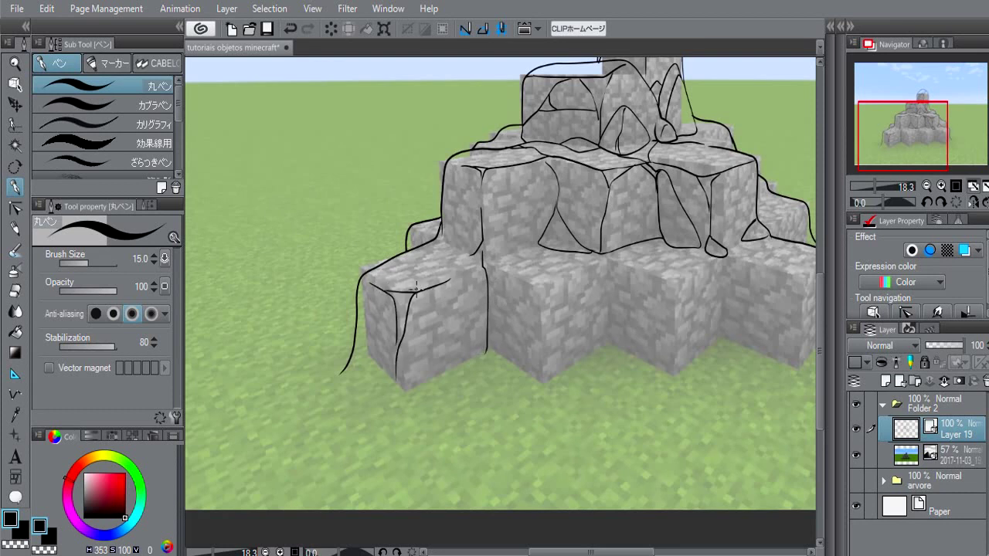
{"action": "left_click_drag", "start_coordinate": [474, 259], "coordinate": [433, 233]}
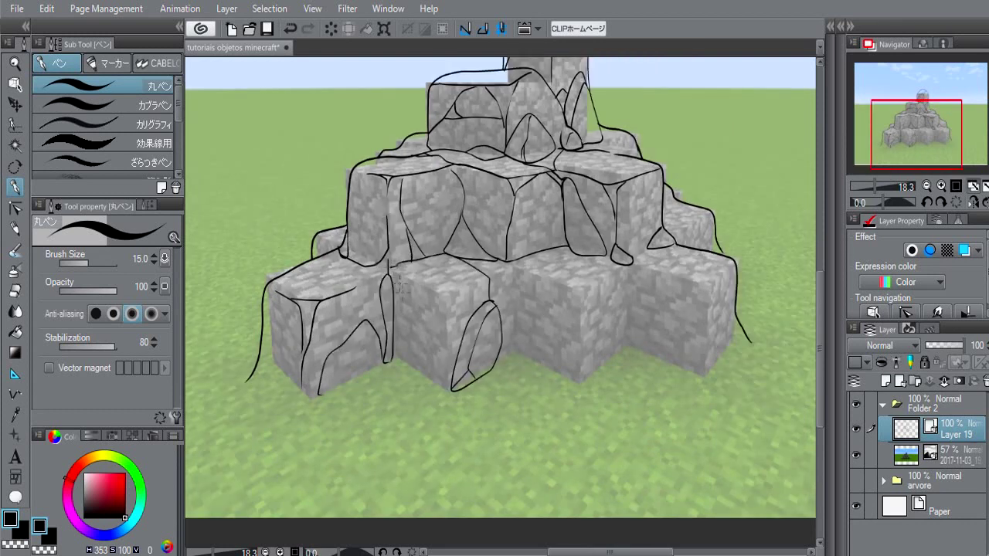
Draw the top edges and left side line of the second bottom boulder, plus the lower right and base edges of the third.
{"action": "left_click_drag", "start_coordinate": [395, 277], "coordinate": [437, 304]}
{"action": "left_click_drag", "start_coordinate": [485, 278], "coordinate": [441, 303]}
{"action": "key", "text": "ctrl+z"}
{"action": "mouse_move", "coordinate": [394, 319]}
{"action": "left_mouse_down"}
{"action": "mouse_move", "coordinate": [400, 363]}
{"action": "mouse_move", "coordinate": [411, 368]}
{"action": "left_mouse_up"}
{"action": "key", "text": "e"}
{"action": "key", "text": "p"}
{"action": "left_click_drag", "start_coordinate": [625, 320], "coordinate": [608, 348]}
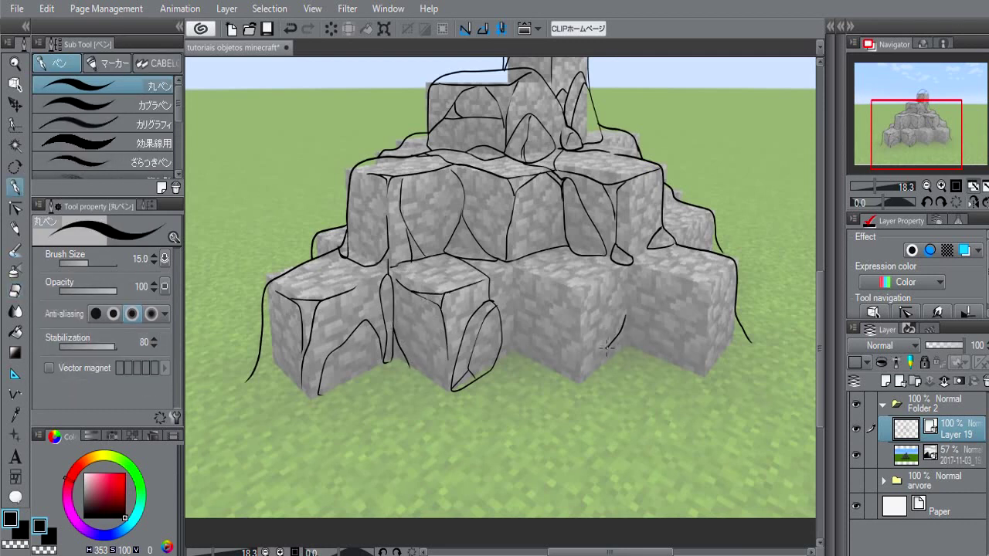
{"action": "left_click_drag", "start_coordinate": [576, 380], "coordinate": [524, 362]}
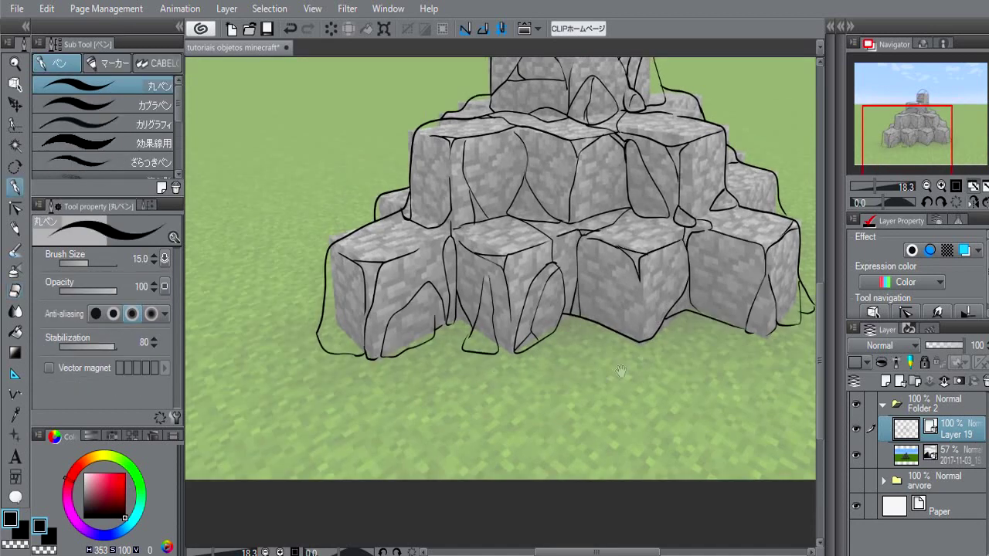
Clean up the base outline of the bottom tier and redraw the foot of the rightmost boulder with its small side stone.
{"action": "left_click_drag", "start_coordinate": [656, 338], "coordinate": [547, 360]}
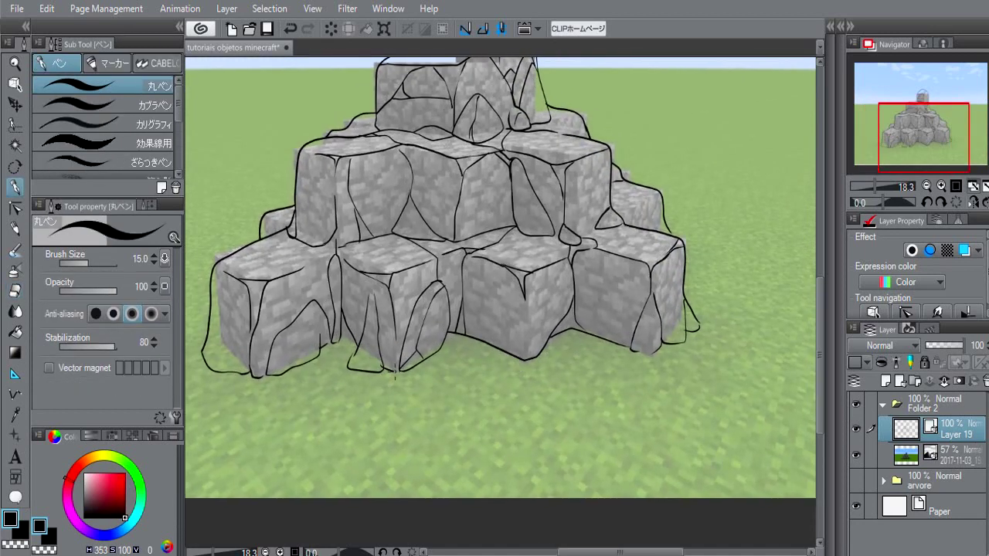
{"action": "key", "text": "e"}
{"action": "key", "text": "p"}
{"action": "key", "text": "ctrl+z"}
{"action": "left_click_drag", "start_coordinate": [637, 353], "coordinate": [652, 356]}
{"action": "key", "text": "ctrl+z"}
{"action": "key", "text": "e"}
{"action": "key", "text": "p"}
{"action": "left_click_drag", "start_coordinate": [697, 321], "coordinate": [697, 329]}
Hide the reference screenshot and add facet and crack lines to the middle tier's boulders, refining the small stones at its foot.
{"action": "mouse_move", "coordinate": [662, 247]}
{"action": "left_mouse_down"}
{"action": "mouse_move", "coordinate": [671, 281]}
{"action": "mouse_move", "coordinate": [651, 345]}
{"action": "left_mouse_up"}
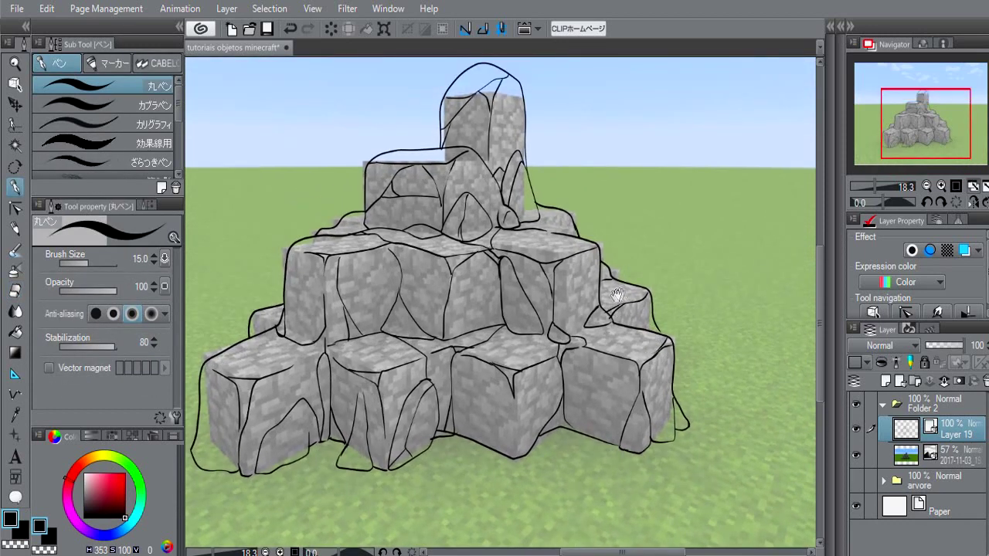
{"action": "left_click_drag", "start_coordinate": [617, 295], "coordinate": [591, 294]}
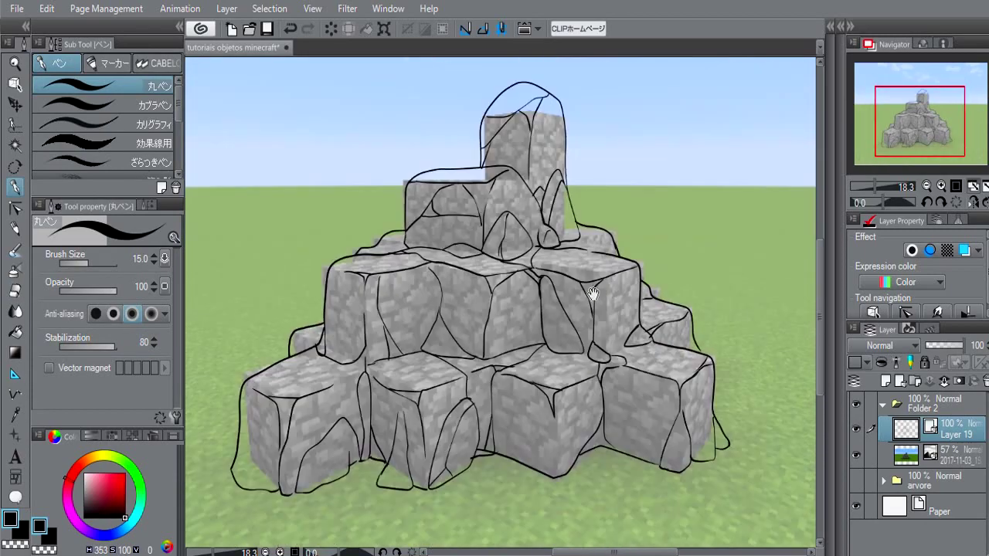
{"action": "scroll", "coordinate": [593, 294], "scroll_direction": "down", "scroll_amount": 2}
{"action": "scroll", "coordinate": [593, 301], "scroll_direction": "up", "scroll_amount": 1}
{"action": "left_click_drag", "start_coordinate": [537, 360], "coordinate": [540, 341]}
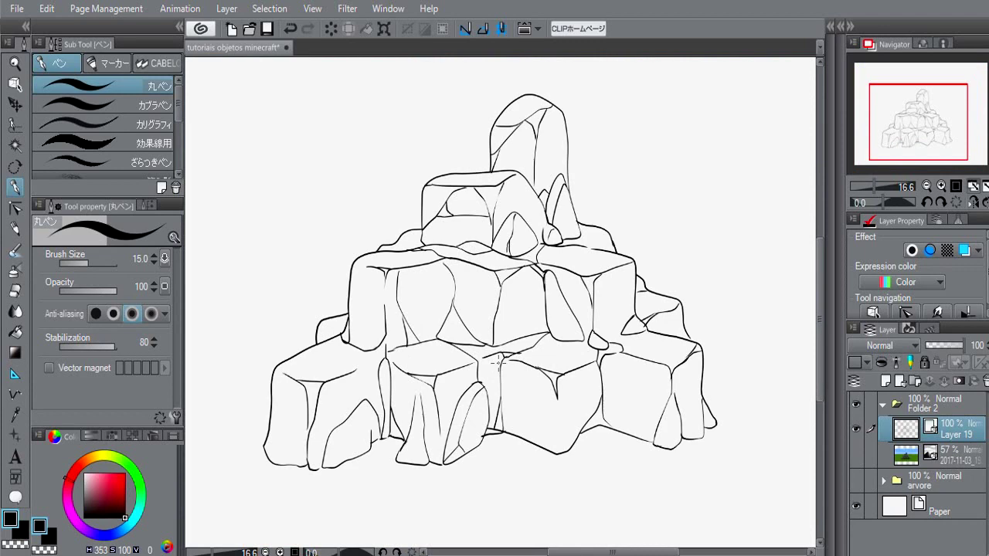
{"action": "scroll", "coordinate": [497, 362], "scroll_direction": "down", "scroll_amount": 2}
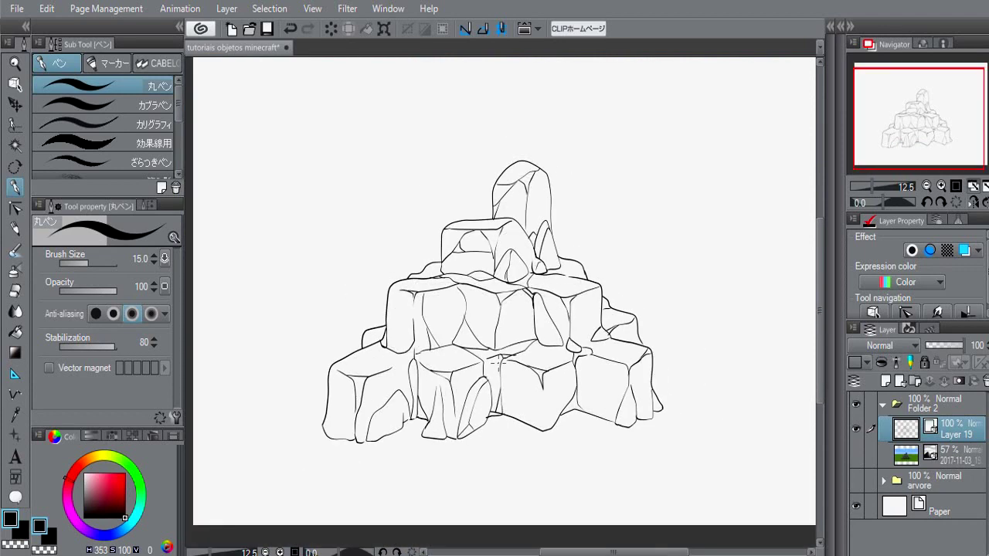
{"action": "scroll", "coordinate": [497, 361], "scroll_direction": "up", "scroll_amount": 2}
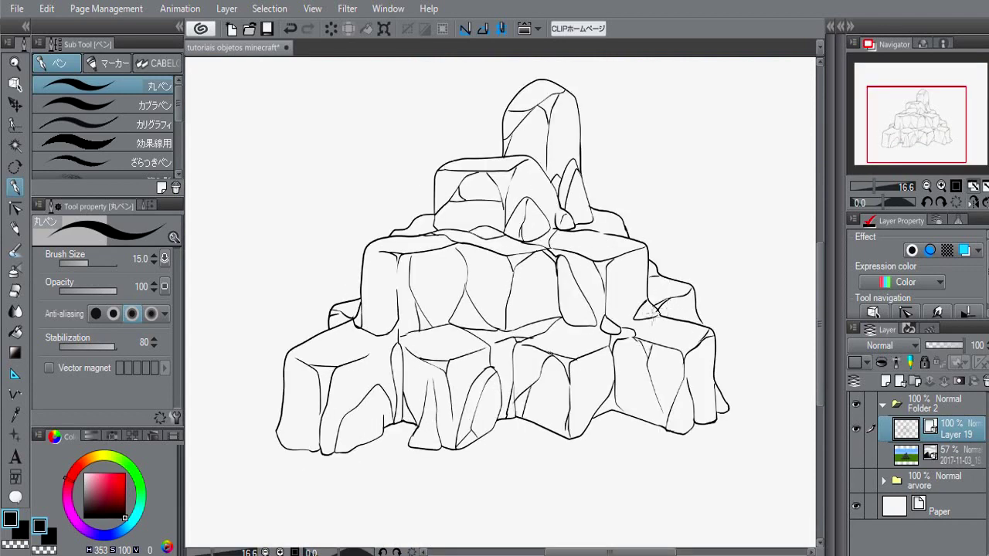
{"action": "left_click_drag", "start_coordinate": [452, 246], "coordinate": [463, 294]}
{"action": "left_click_drag", "start_coordinate": [398, 265], "coordinate": [363, 321]}
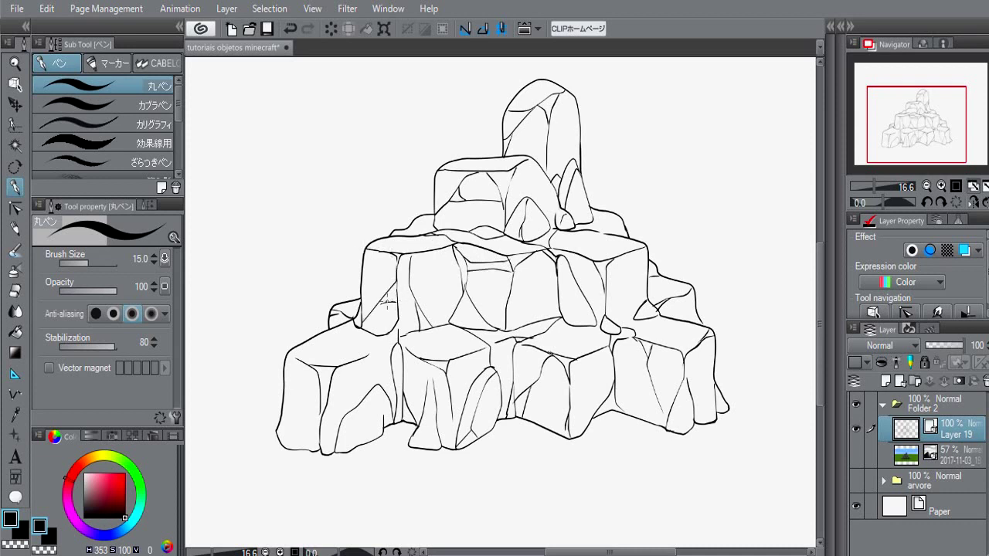
{"action": "key", "text": "ctrl+z"}
{"action": "key", "text": "e"}
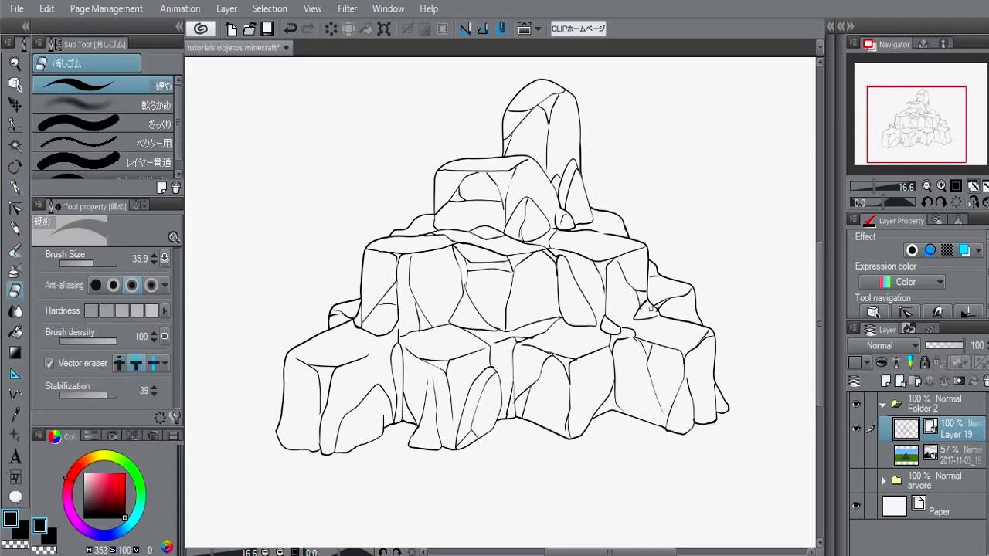
{"action": "key", "text": "p"}
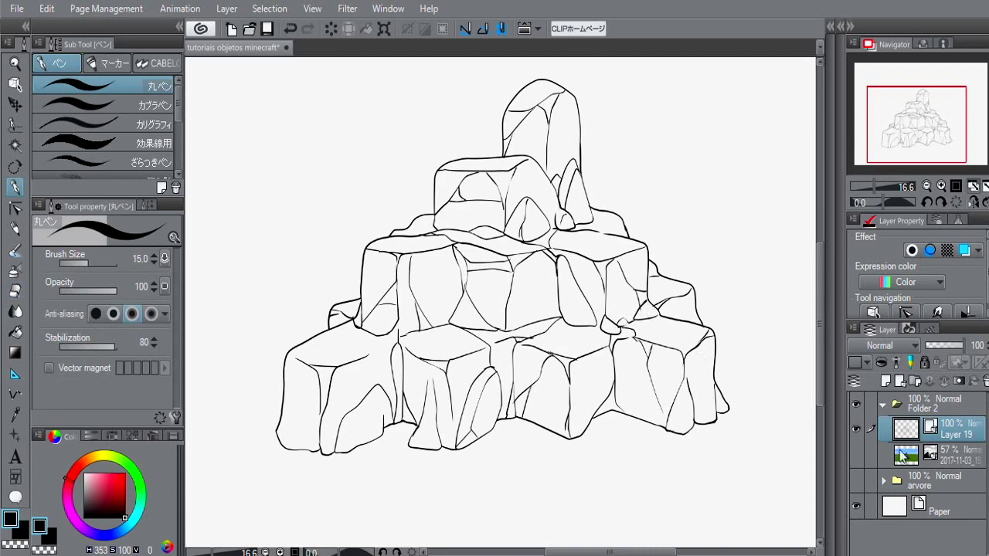
Show the reference screenshot layer, raise its opacity to 100%, and hide it again.
{"action": "left_click", "coordinate": [856, 455]}
{"action": "left_click", "coordinate": [919, 461]}
{"action": "mouse_move", "coordinate": [958, 345]}
{"action": "left_mouse_down"}
{"action": "mouse_move", "coordinate": [981, 354]}
{"action": "mouse_move", "coordinate": [960, 350]}
{"action": "mouse_move", "coordinate": [972, 349]}
{"action": "left_mouse_up"}
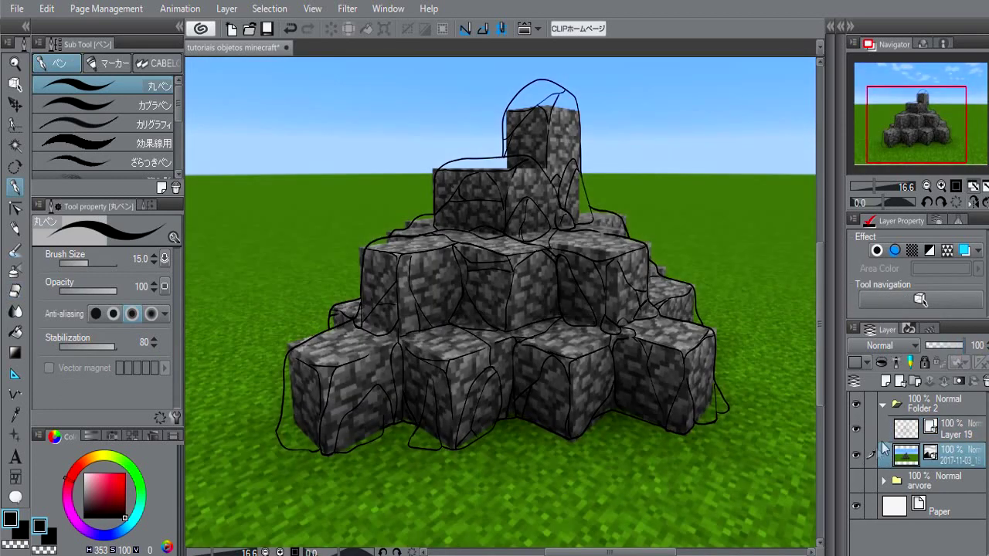
{"action": "left_click", "coordinate": [856, 456]}
Add a new raster layer between the line art and the screenshot and choose a neutral grey (S 0, V 51) for filling.
{"action": "left_click", "coordinate": [896, 421]}
{"action": "left_click", "coordinate": [907, 456]}
{"action": "left_click", "coordinate": [885, 380]}
{"action": "key", "text": "g"}
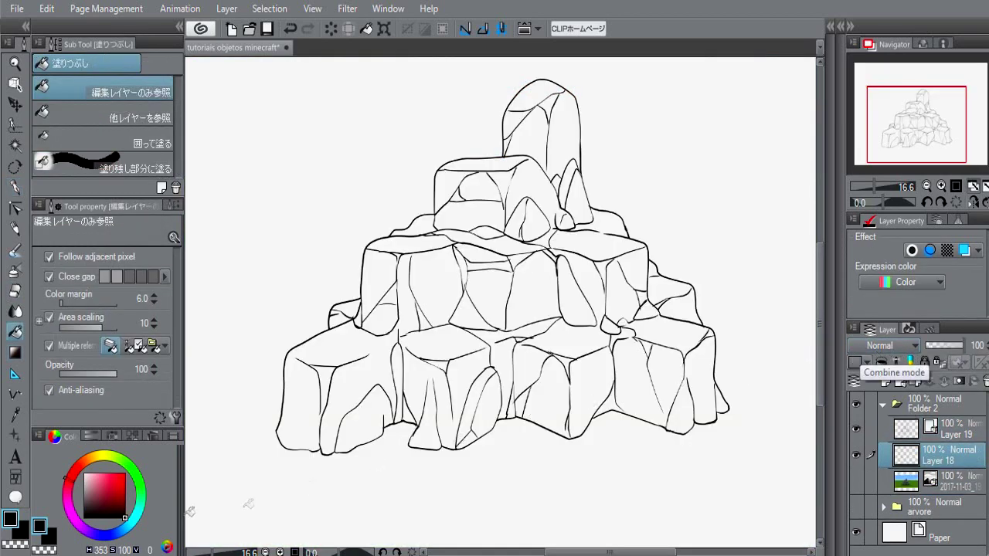
{"action": "left_click", "coordinate": [84, 502]}
{"action": "left_click_drag", "start_coordinate": [81, 505], "coordinate": [82, 495]}
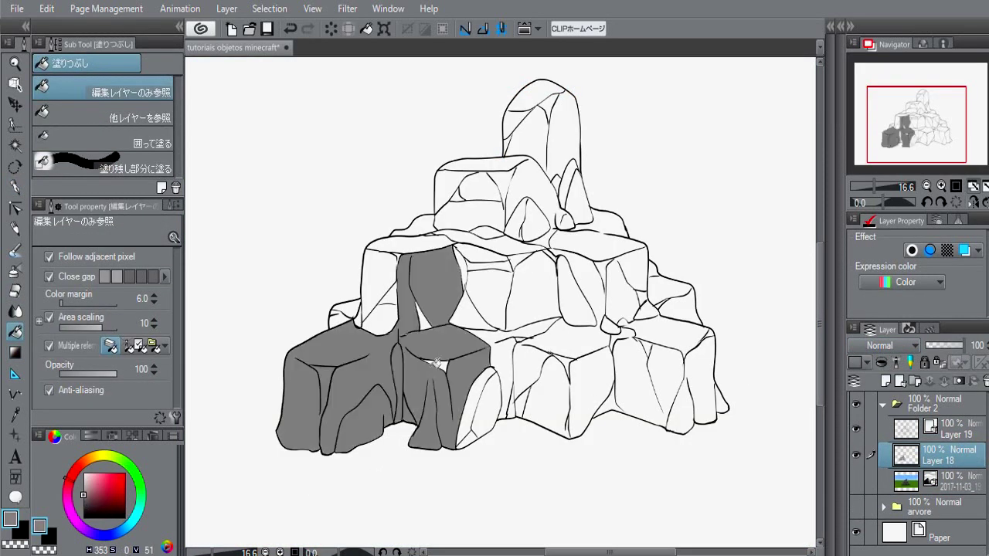
Fill the areas of the rock formation enclosed by the line art with the flat grey.
{"action": "left_click", "coordinate": [441, 360]}
{"action": "left_click", "coordinate": [474, 403]}
{"action": "left_click", "coordinate": [482, 420]}
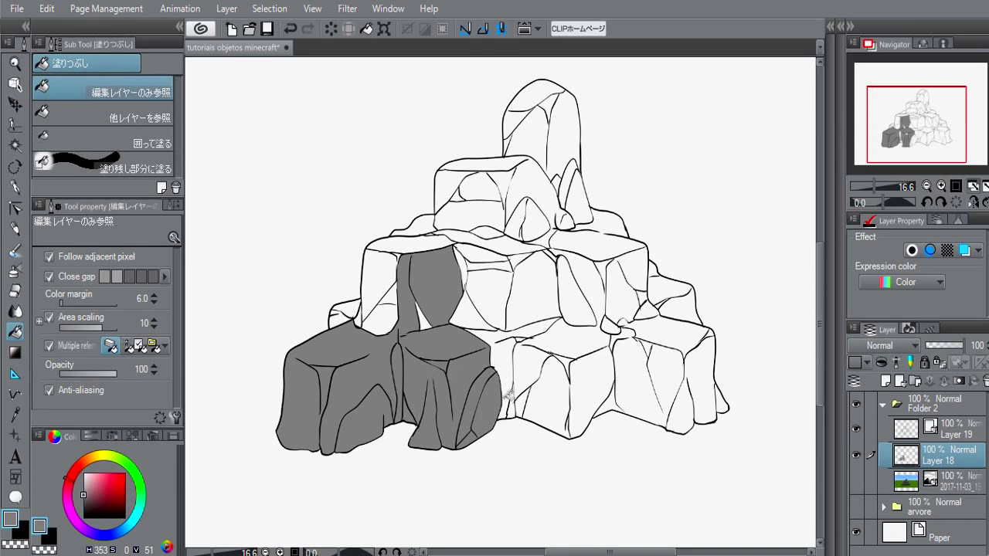
{"action": "left_click", "coordinate": [508, 396]}
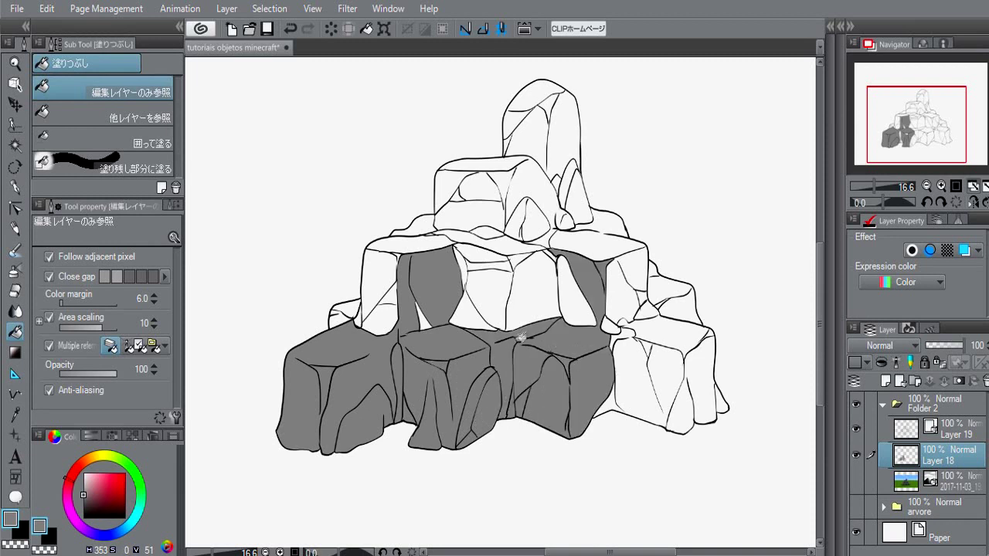
{"action": "left_click", "coordinate": [547, 306]}
{"action": "left_click", "coordinate": [640, 370]}
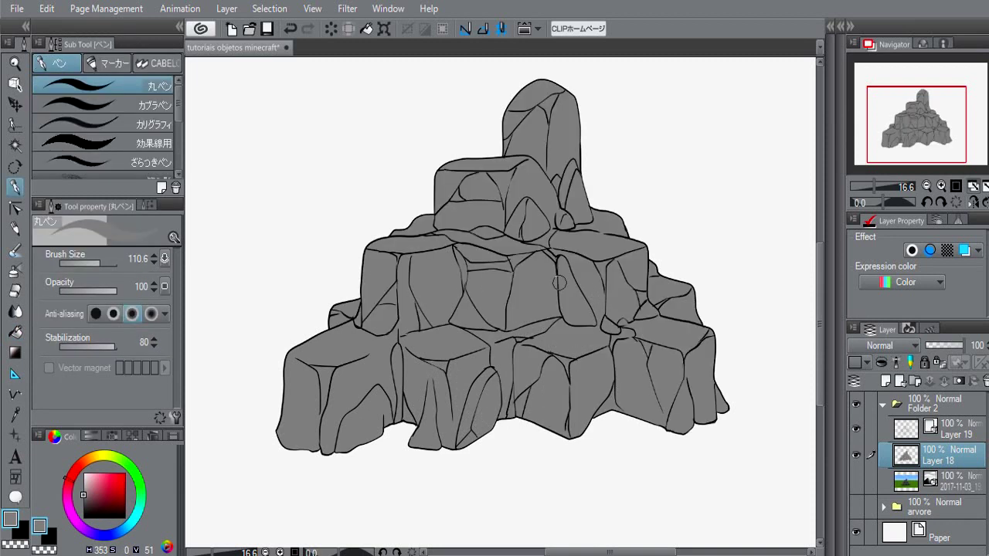
Add a new layer clipped to the grey fill and choose a darker grey (S 4, V 35).
{"action": "left_click", "coordinate": [885, 380]}
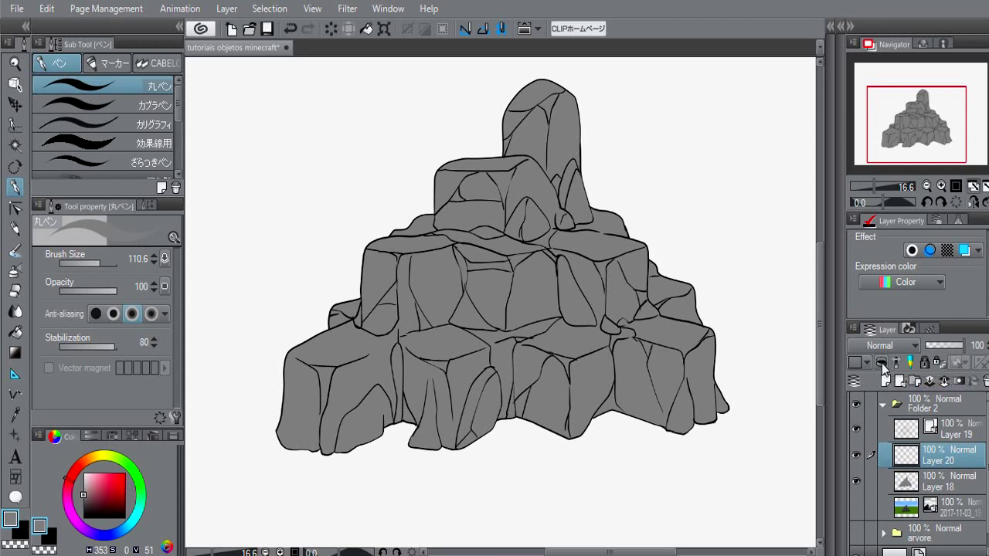
{"action": "left_click", "coordinate": [881, 363]}
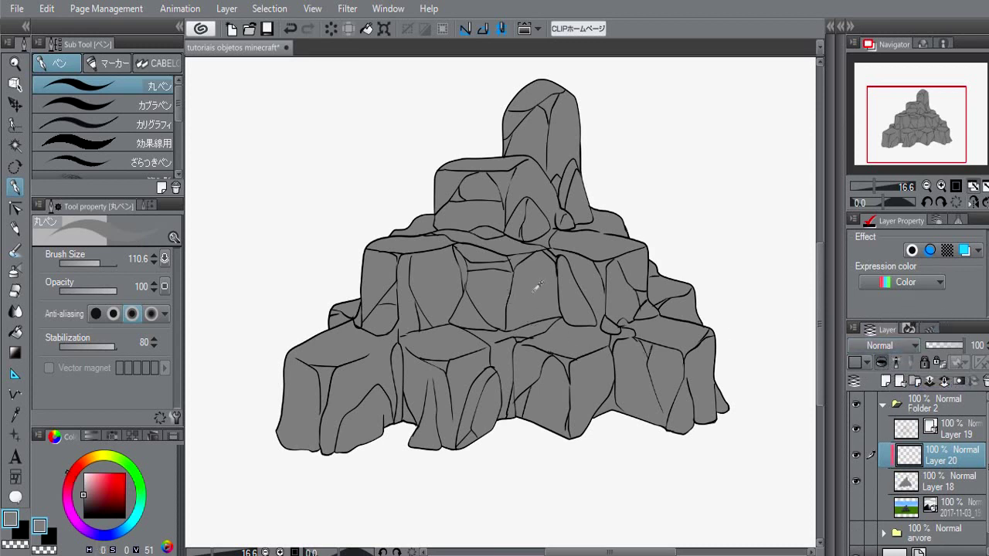
{"action": "left_click", "coordinate": [86, 499]}
{"action": "left_click", "coordinate": [85, 501]}
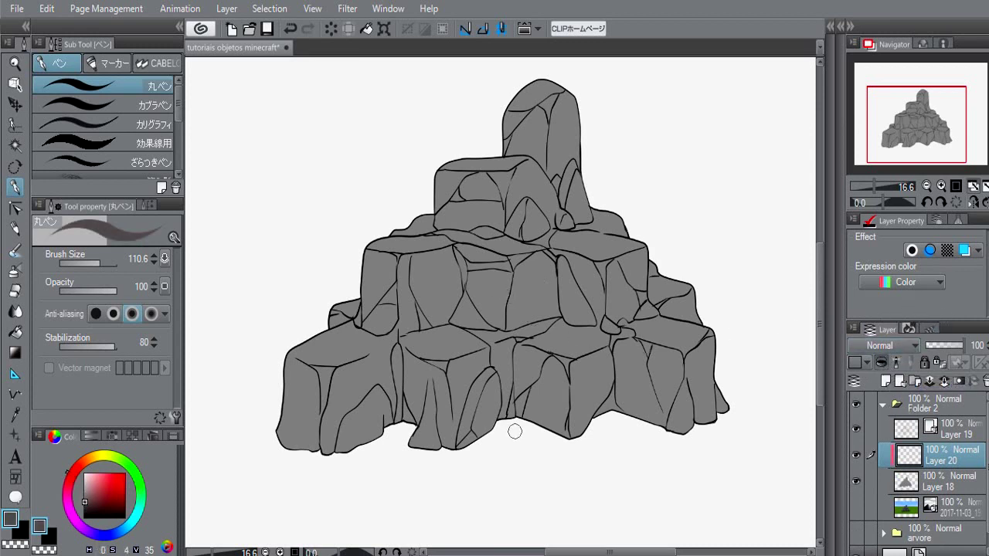
Apply a dark grey (V 25) to transparent gradient from the rocks' base up to the peak and set its layer opacity to 50%.
{"action": "key", "text": "g"}
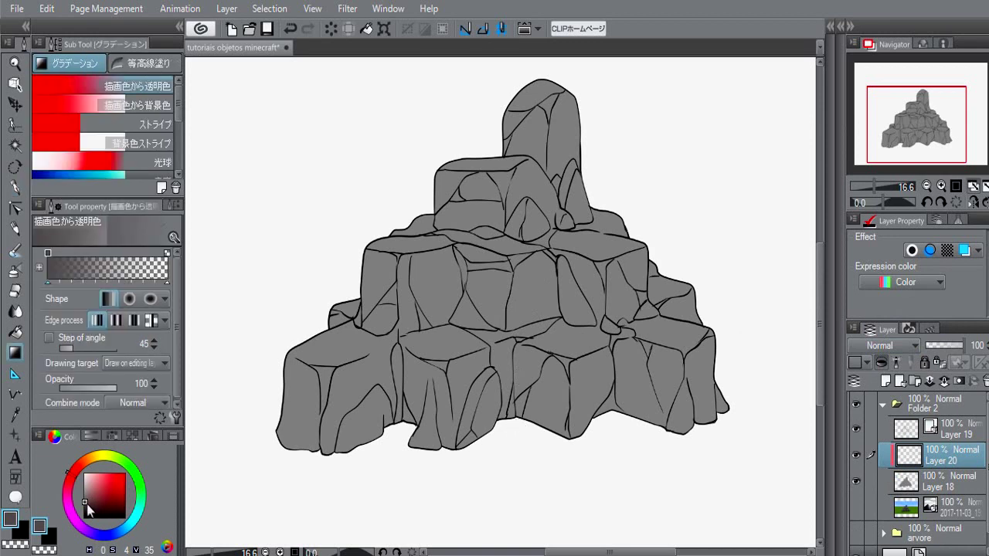
{"action": "left_click", "coordinate": [83, 507]}
{"action": "left_click_drag", "start_coordinate": [516, 427], "coordinate": [511, 112]}
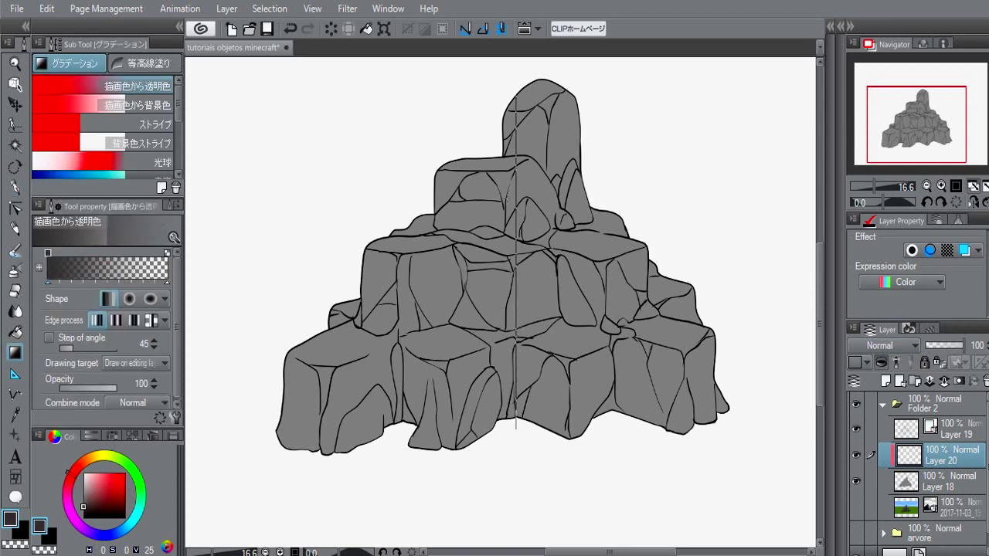
{"action": "left_click", "coordinate": [955, 346]}
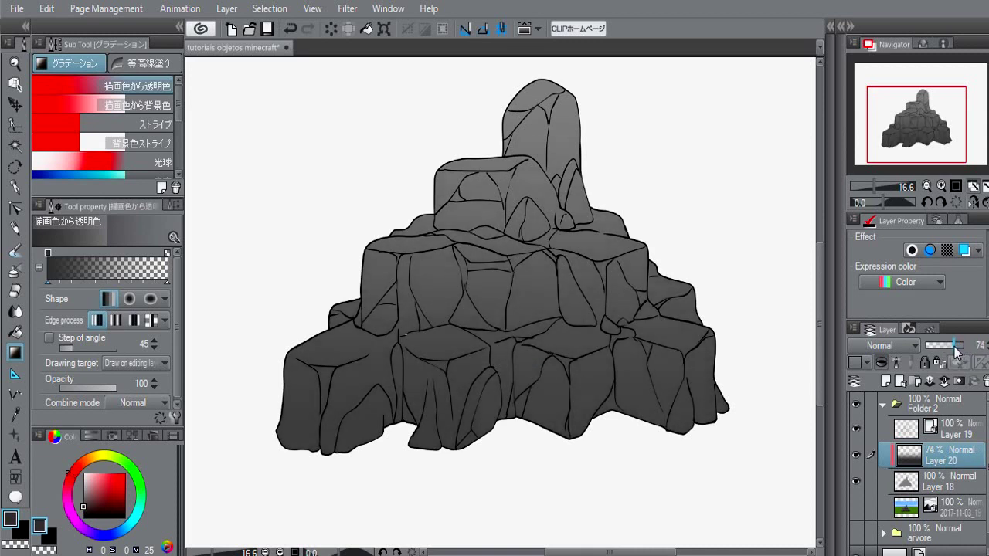
{"action": "left_click", "coordinate": [944, 346]}
Add another clipped layer above the gradient, choose the transparent watercolor brush and sample a dark grey from the rocks.
{"action": "left_click", "coordinate": [887, 380]}
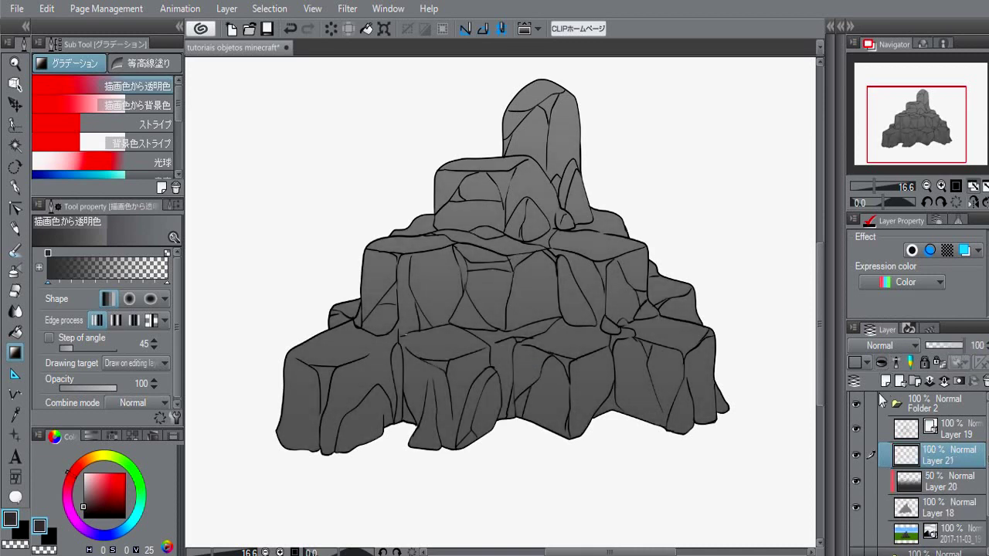
{"action": "key", "text": "p"}
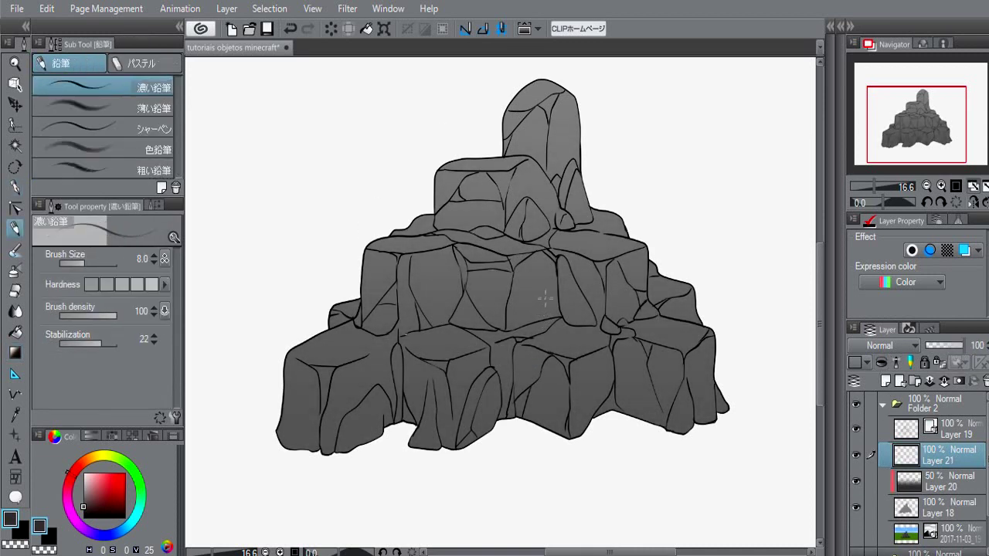
{"action": "key", "text": "b"}
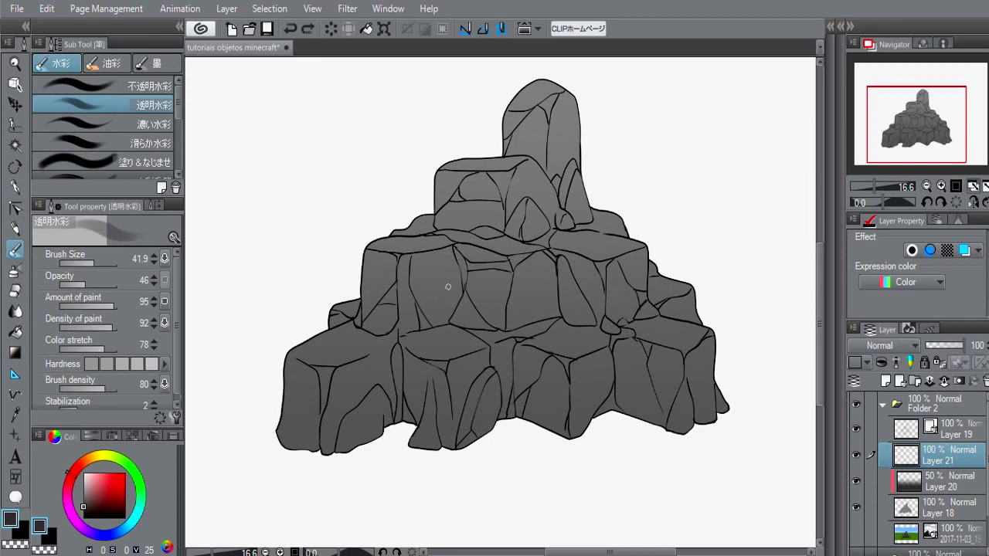
{"action": "scroll", "coordinate": [448, 287], "scroll_direction": "up", "scroll_amount": 2}
{"action": "left_click_drag", "start_coordinate": [560, 291], "coordinate": [537, 281]}
{"action": "left_click", "coordinate": [881, 362]}
{"action": "left_click", "coordinate": [583, 339], "text": "alt"}
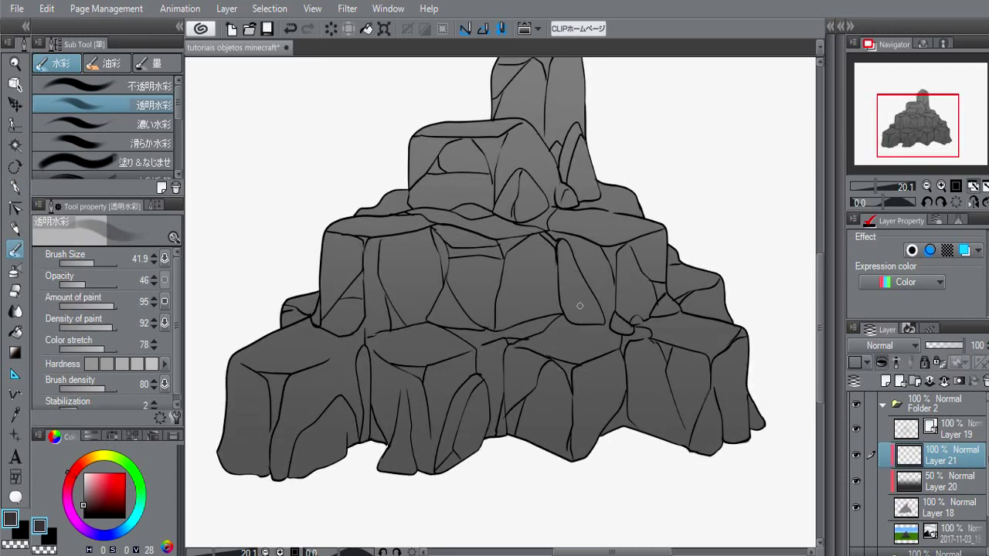
{"action": "key", "text": "bracketright"}
{"action": "key", "text": "bracketright"}
{"action": "mouse_move", "coordinate": [558, 338]}
{"action": "left_mouse_down"}
{"action": "mouse_move", "coordinate": [607, 350]}
{"action": "mouse_move", "coordinate": [592, 342]}
{"action": "mouse_move", "coordinate": [628, 336]}
{"action": "mouse_move", "coordinate": [589, 351]}
{"action": "mouse_move", "coordinate": [613, 346]}
{"action": "mouse_move", "coordinate": [557, 340]}
{"action": "mouse_move", "coordinate": [557, 391]}
{"action": "left_mouse_up"}
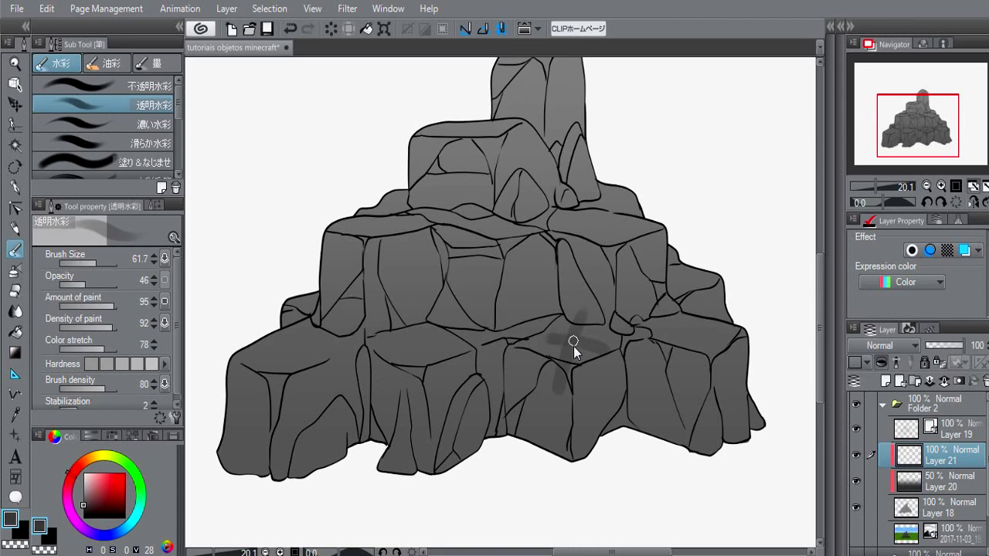
{"action": "key", "text": "bracketleft"}
{"action": "key", "text": "bracketleft"}
{"action": "key", "text": "bracketleft"}
{"action": "key", "text": "bracketleft"}
{"action": "key", "text": "bracketleft"}
{"action": "key", "text": "bracketright"}
{"action": "key", "text": "bracketright"}
{"action": "key", "text": "bracketright"}
{"action": "key", "text": "bracketright"}
{"action": "key", "text": "bracketright"}
{"action": "mouse_move", "coordinate": [580, 333]}
{"action": "left_mouse_down"}
{"action": "mouse_move", "coordinate": [563, 367]}
{"action": "mouse_move", "coordinate": [578, 323]}
{"action": "mouse_move", "coordinate": [602, 336]}
{"action": "left_mouse_up"}
{"action": "key", "text": "ctrl+z"}
{"action": "key", "text": "ctrl+z"}
{"action": "key", "text": "ctrl+z"}
{"action": "key", "text": "ctrl+z"}
{"action": "key", "text": "ctrl+z"}
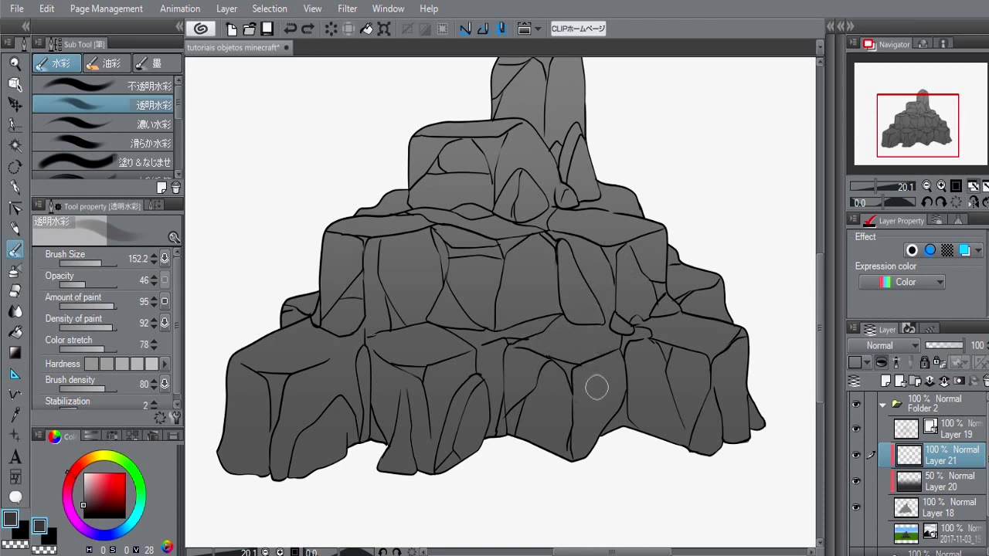
Set the brush size to 62.2 and shade the right face of the third bottom boulder and the left face of the fourth.
{"action": "key", "text": "bracketleft"}
{"action": "key", "text": "bracketleft"}
{"action": "key", "text": "bracketleft"}
{"action": "key", "text": "bracketleft"}
{"action": "key", "text": "bracketleft"}
{"action": "key", "text": "bracketleft"}
{"action": "mouse_move", "coordinate": [598, 376]}
{"action": "left_mouse_down"}
{"action": "mouse_move", "coordinate": [589, 442]}
{"action": "mouse_move", "coordinate": [622, 388]}
{"action": "mouse_move", "coordinate": [625, 422]}
{"action": "left_mouse_up"}
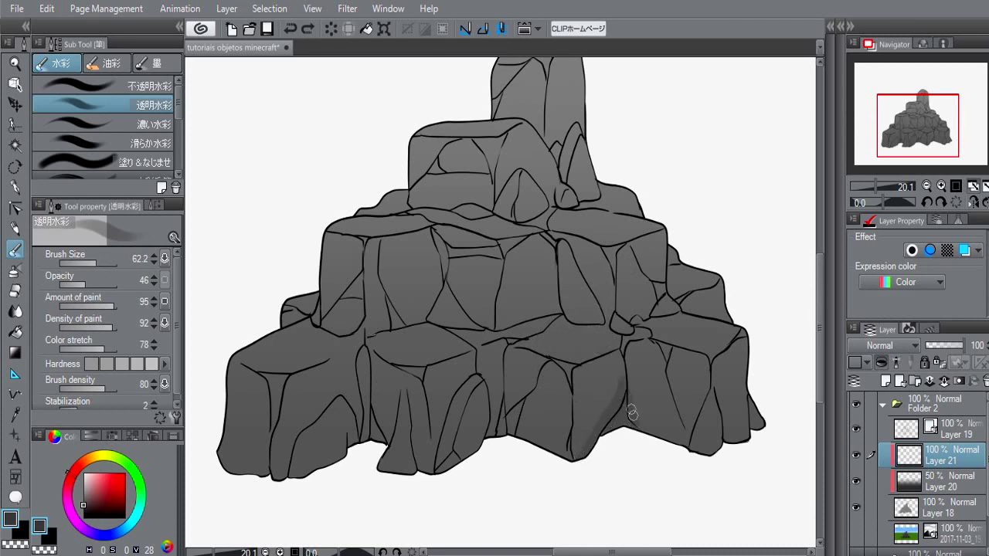
{"action": "left_click_drag", "start_coordinate": [580, 452], "coordinate": [575, 373]}
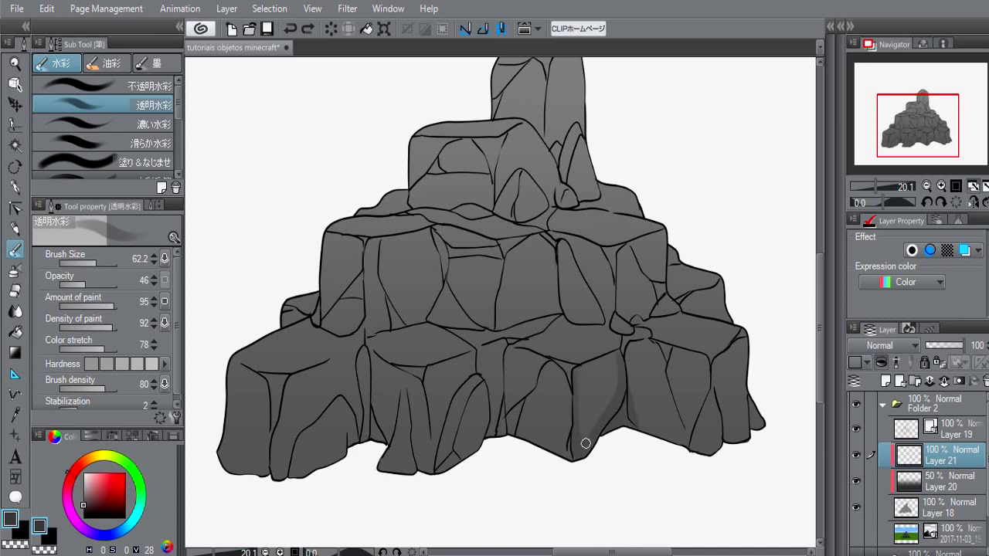
{"action": "mouse_move", "coordinate": [627, 400]}
{"action": "left_mouse_down"}
{"action": "mouse_move", "coordinate": [641, 338]}
{"action": "mouse_move", "coordinate": [630, 353]}
{"action": "mouse_move", "coordinate": [636, 417]}
{"action": "mouse_move", "coordinate": [647, 430]}
{"action": "mouse_move", "coordinate": [685, 410]}
{"action": "mouse_move", "coordinate": [706, 379]}
{"action": "mouse_move", "coordinate": [687, 414]}
{"action": "mouse_move", "coordinate": [673, 350]}
{"action": "left_mouse_up"}
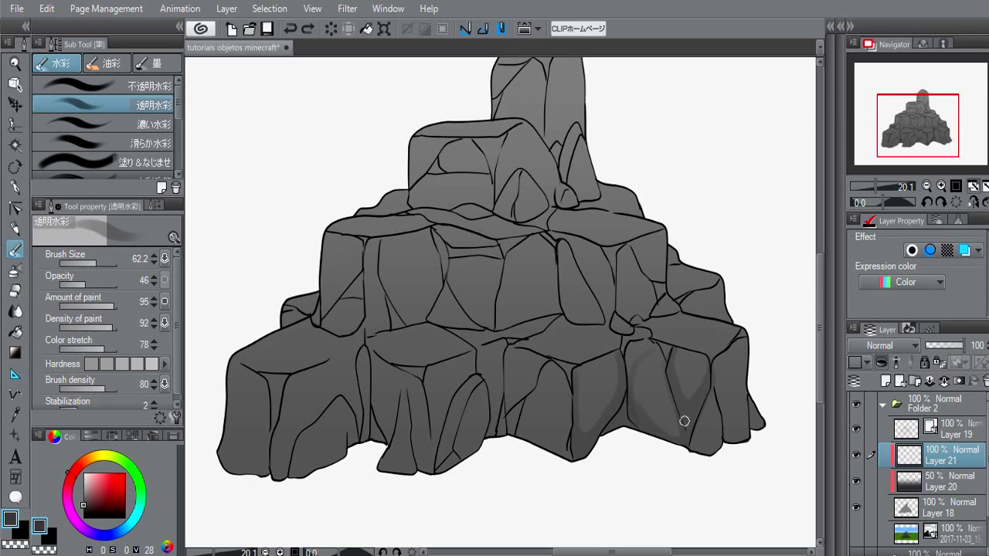
Shade the lower right of the fourth bottom boulder, the third boulder's left face and the recess between the second and third boulders.
{"action": "mouse_move", "coordinate": [685, 421]}
{"action": "left_mouse_down"}
{"action": "mouse_move", "coordinate": [707, 399]}
{"action": "mouse_move", "coordinate": [692, 449]}
{"action": "mouse_move", "coordinate": [713, 449]}
{"action": "mouse_move", "coordinate": [722, 431]}
{"action": "mouse_move", "coordinate": [712, 390]}
{"action": "mouse_move", "coordinate": [695, 455]}
{"action": "mouse_move", "coordinate": [710, 400]}
{"action": "mouse_move", "coordinate": [702, 451]}
{"action": "mouse_move", "coordinate": [710, 433]}
{"action": "mouse_move", "coordinate": [714, 442]}
{"action": "mouse_move", "coordinate": [713, 392]}
{"action": "mouse_move", "coordinate": [715, 445]}
{"action": "mouse_move", "coordinate": [694, 446]}
{"action": "mouse_move", "coordinate": [711, 393]}
{"action": "mouse_move", "coordinate": [696, 443]}
{"action": "mouse_move", "coordinate": [720, 403]}
{"action": "mouse_move", "coordinate": [717, 438]}
{"action": "mouse_move", "coordinate": [712, 389]}
{"action": "mouse_move", "coordinate": [711, 450]}
{"action": "left_mouse_up"}
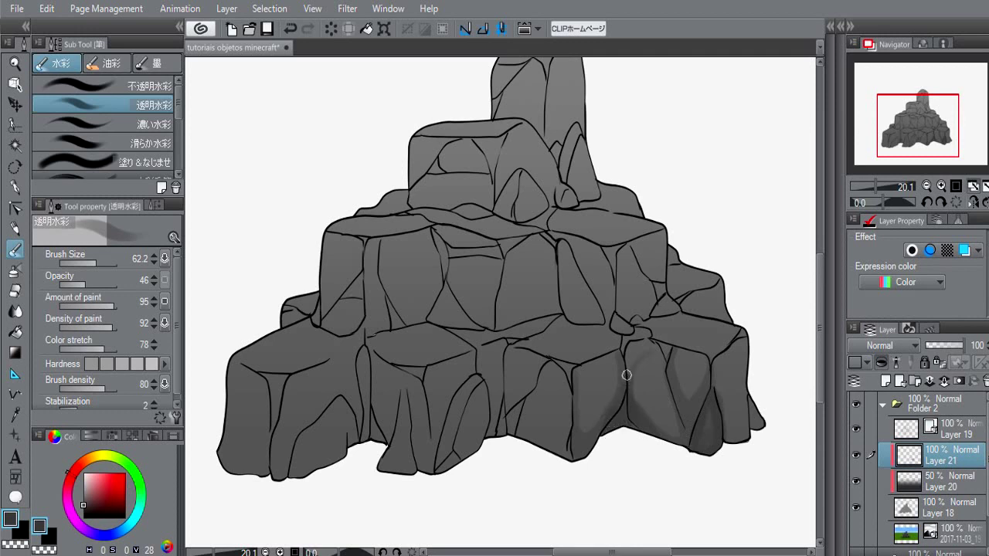
{"action": "mouse_move", "coordinate": [582, 435]}
{"action": "left_mouse_down"}
{"action": "mouse_move", "coordinate": [574, 424]}
{"action": "mouse_move", "coordinate": [582, 450]}
{"action": "mouse_move", "coordinate": [574, 426]}
{"action": "left_mouse_up"}
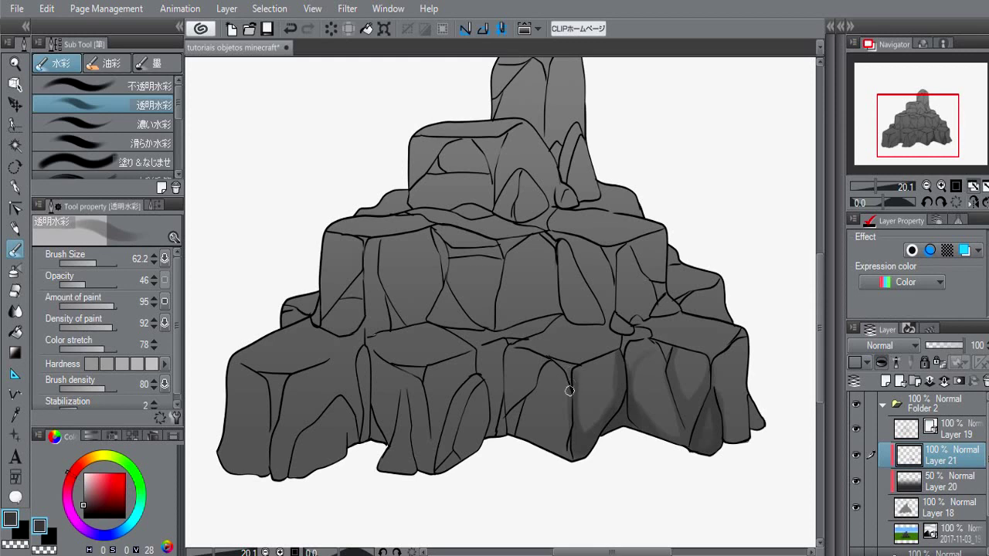
{"action": "mouse_move", "coordinate": [569, 391]}
{"action": "left_mouse_down"}
{"action": "mouse_move", "coordinate": [531, 437]}
{"action": "mouse_move", "coordinate": [561, 416]}
{"action": "mouse_move", "coordinate": [549, 445]}
{"action": "mouse_move", "coordinate": [563, 380]}
{"action": "mouse_move", "coordinate": [530, 440]}
{"action": "mouse_move", "coordinate": [568, 401]}
{"action": "mouse_move", "coordinate": [564, 388]}
{"action": "mouse_move", "coordinate": [548, 408]}
{"action": "mouse_move", "coordinate": [569, 383]}
{"action": "mouse_move", "coordinate": [548, 408]}
{"action": "mouse_move", "coordinate": [564, 391]}
{"action": "left_mouse_up"}
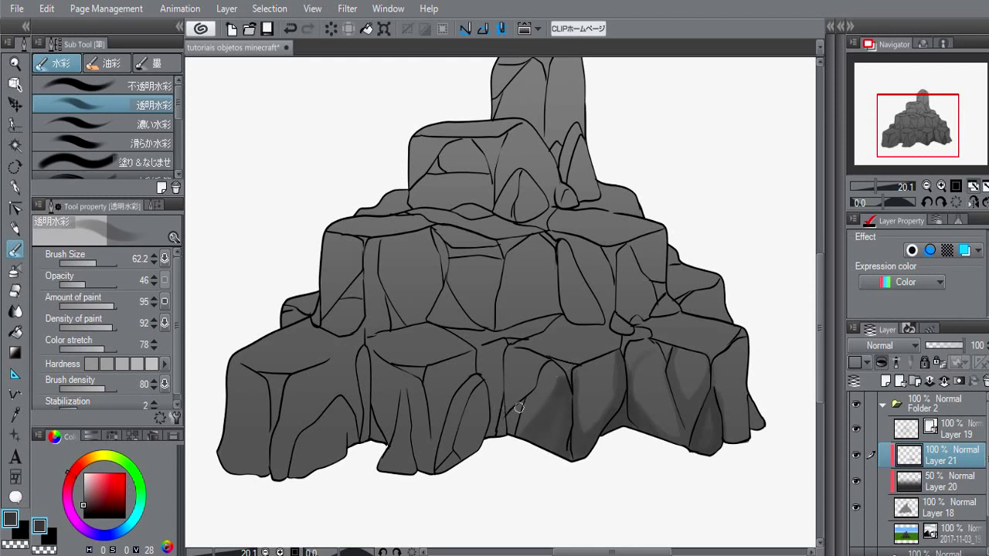
{"action": "left_click_drag", "start_coordinate": [519, 407], "coordinate": [508, 435]}
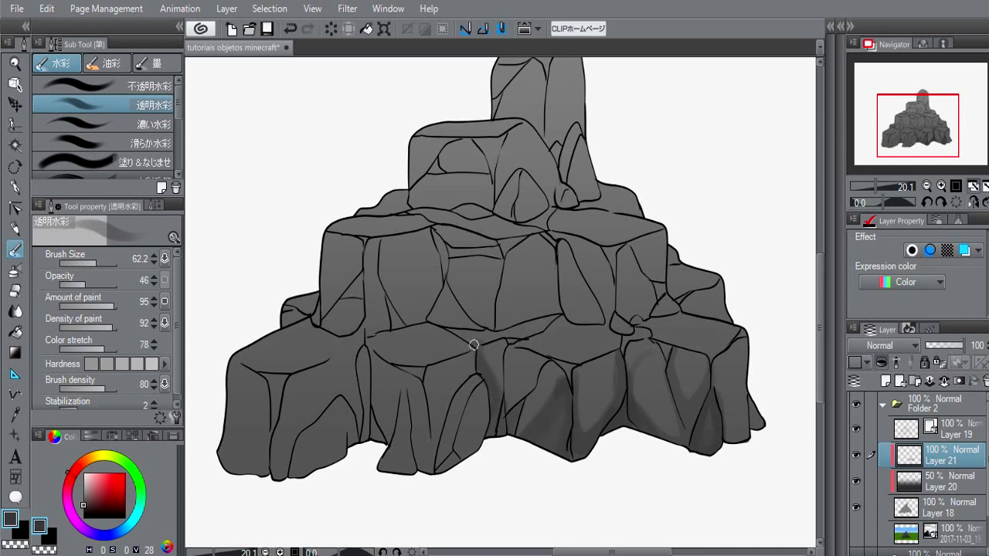
Fill the gap beneath the central middle-tier blocks with the dark grey using the Fill tool.
{"action": "key", "text": "g"}
{"action": "key", "text": "g"}
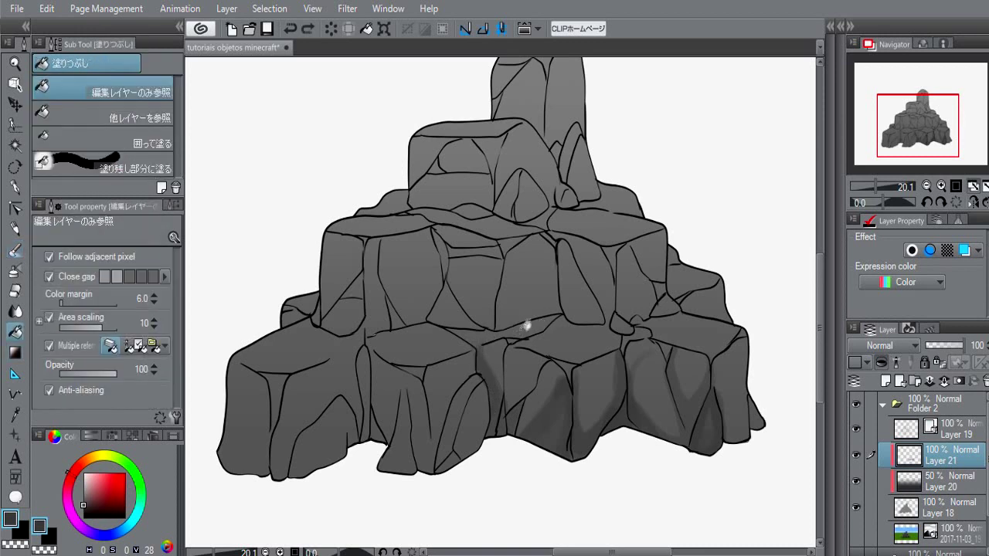
{"action": "left_click", "coordinate": [517, 328]}
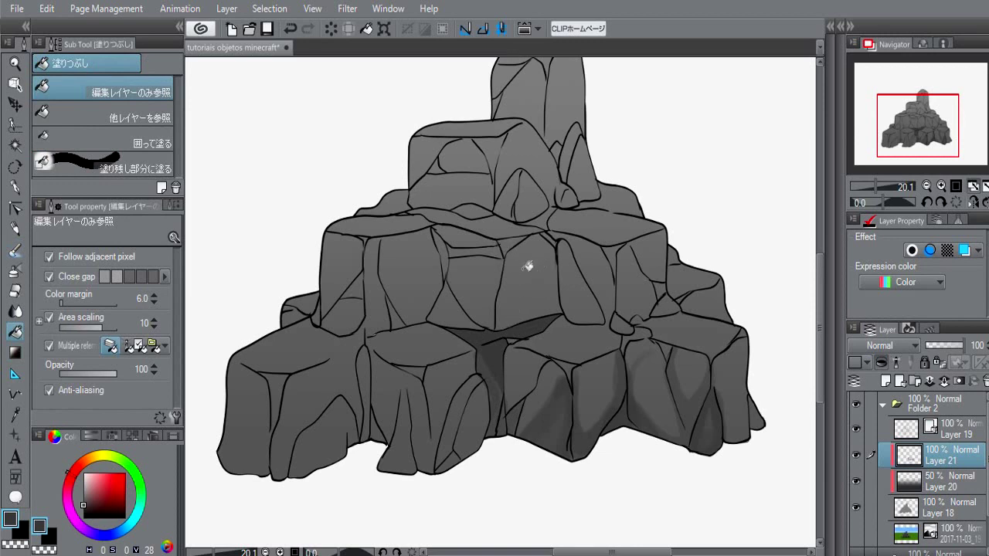
{"action": "key", "text": "p"}
{"action": "mouse_move", "coordinate": [533, 261]}
{"action": "left_mouse_down"}
{"action": "mouse_move", "coordinate": [512, 293]}
{"action": "mouse_move", "coordinate": [479, 268]}
{"action": "mouse_move", "coordinate": [550, 288]}
{"action": "left_mouse_up"}
{"action": "key", "text": "ctrl+z"}
{"action": "key", "text": "ctrl+z"}
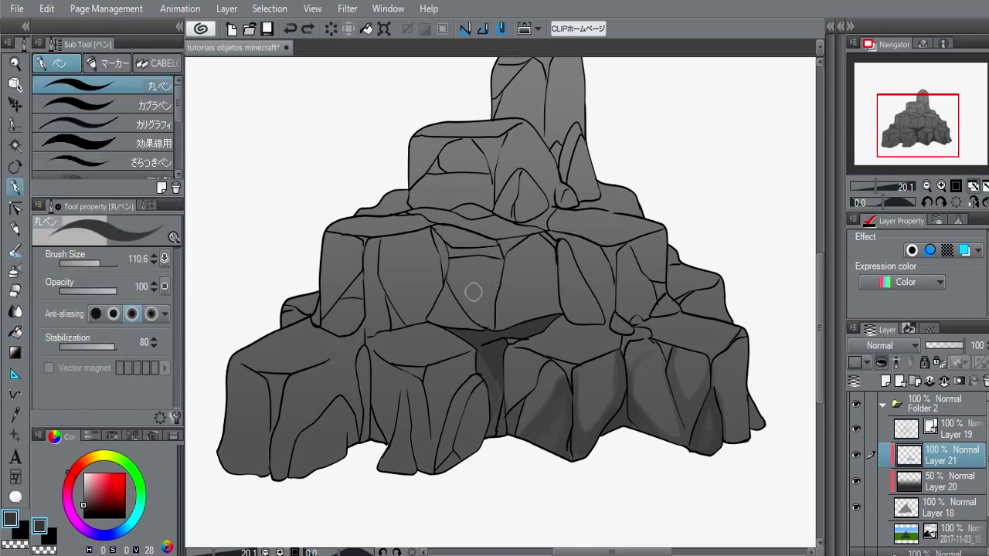
{"action": "left_click_drag", "start_coordinate": [473, 292], "coordinate": [537, 263]}
{"action": "left_click_drag", "start_coordinate": [476, 268], "coordinate": [522, 297]}
{"action": "key", "text": "ctrl+z"}
{"action": "key", "text": "ctrl+z"}
{"action": "left_click_drag", "start_coordinate": [443, 302], "coordinate": [495, 322]}
{"action": "mouse_move", "coordinate": [559, 291]}
{"action": "left_mouse_down"}
{"action": "mouse_move", "coordinate": [498, 321]}
{"action": "mouse_move", "coordinate": [501, 404]}
{"action": "left_mouse_up"}
{"action": "key", "text": "ctrl+z"}
{"action": "key", "text": "ctrl+z"}
{"action": "left_click_drag", "start_coordinate": [487, 353], "coordinate": [502, 398]}
{"action": "key", "text": "b"}
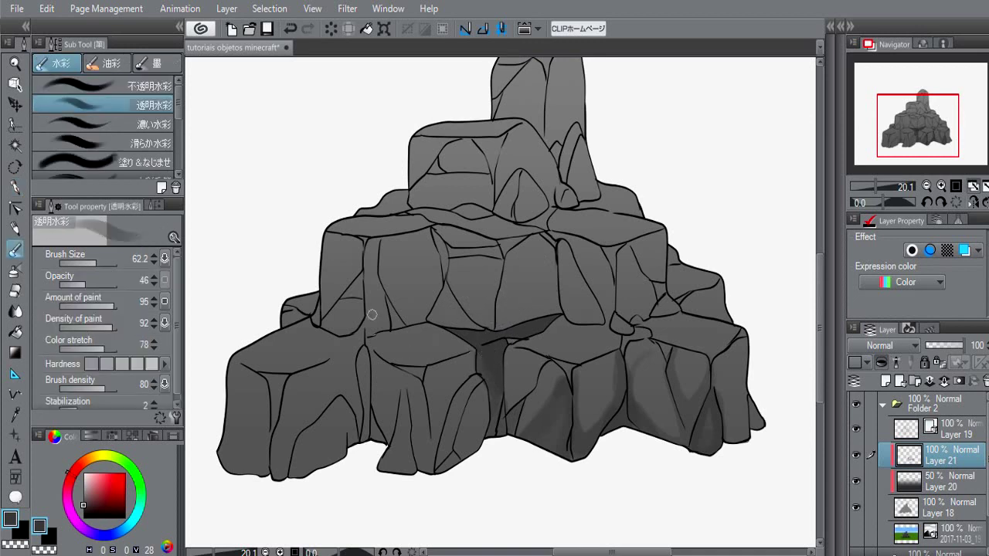
{"action": "key", "text": "p"}
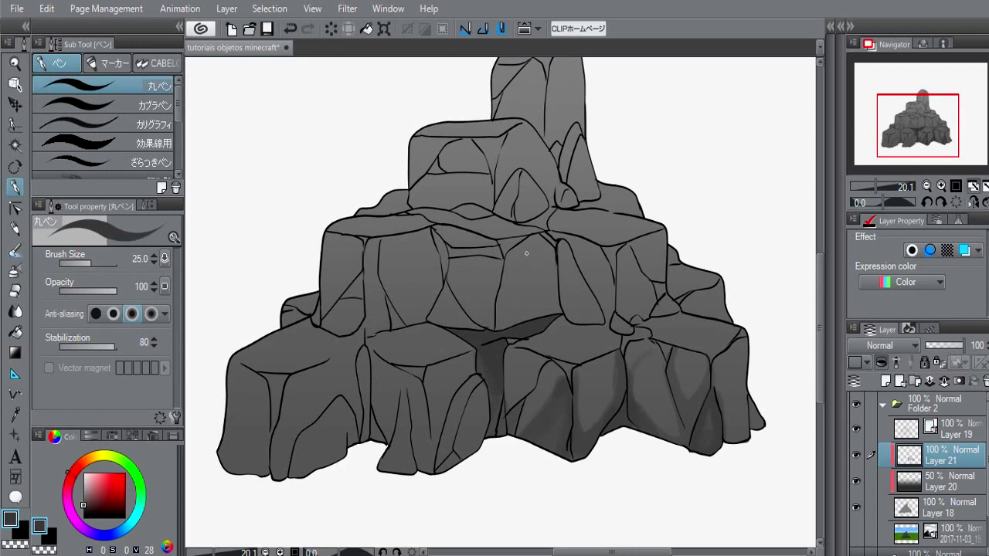
{"action": "left_click_drag", "start_coordinate": [505, 271], "coordinate": [506, 294]}
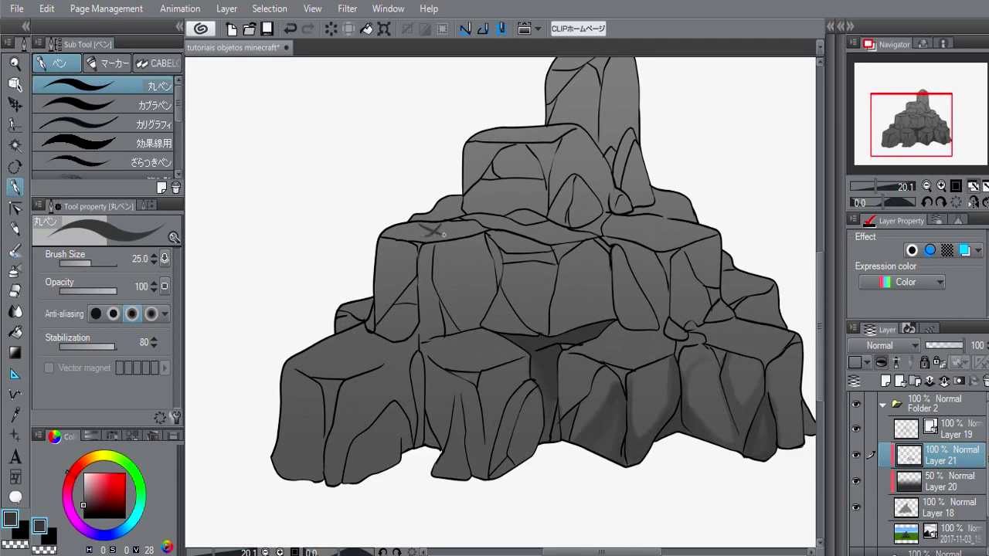
{"action": "key", "text": "ctrl+z"}
{"action": "key", "text": "ctrl+z"}
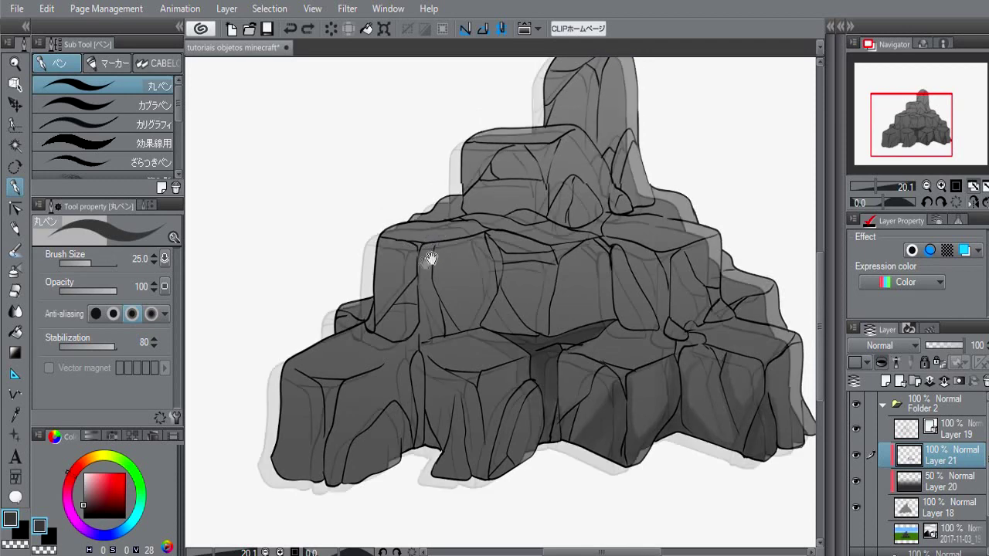
Outline a shadow across the leftmost middle-tier block with the size 25 pen and fill the enclosed areas with dark grey.
{"action": "left_click_drag", "start_coordinate": [431, 259], "coordinate": [400, 274]}
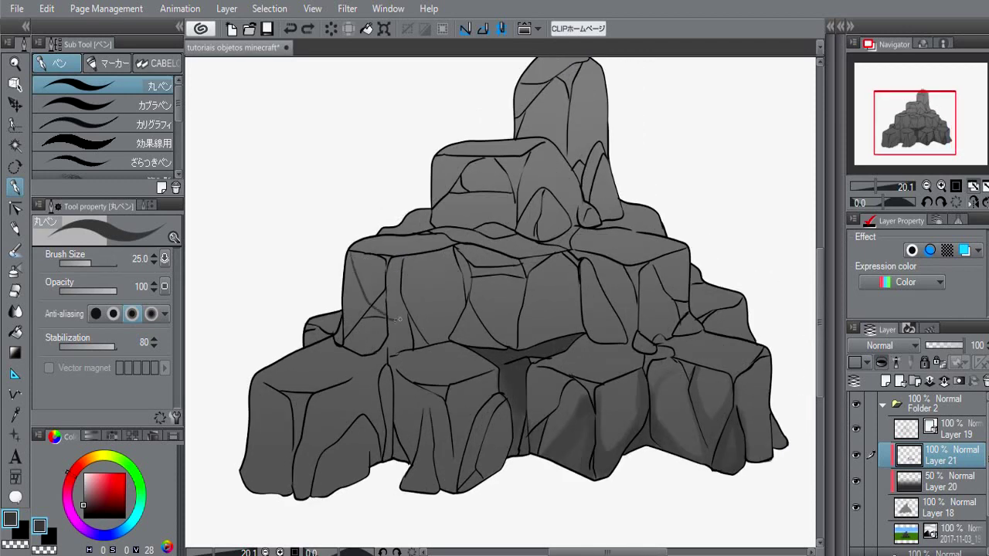
{"action": "left_click_drag", "start_coordinate": [417, 317], "coordinate": [462, 273]}
{"action": "key", "text": "g"}
{"action": "left_click", "coordinate": [455, 267]}
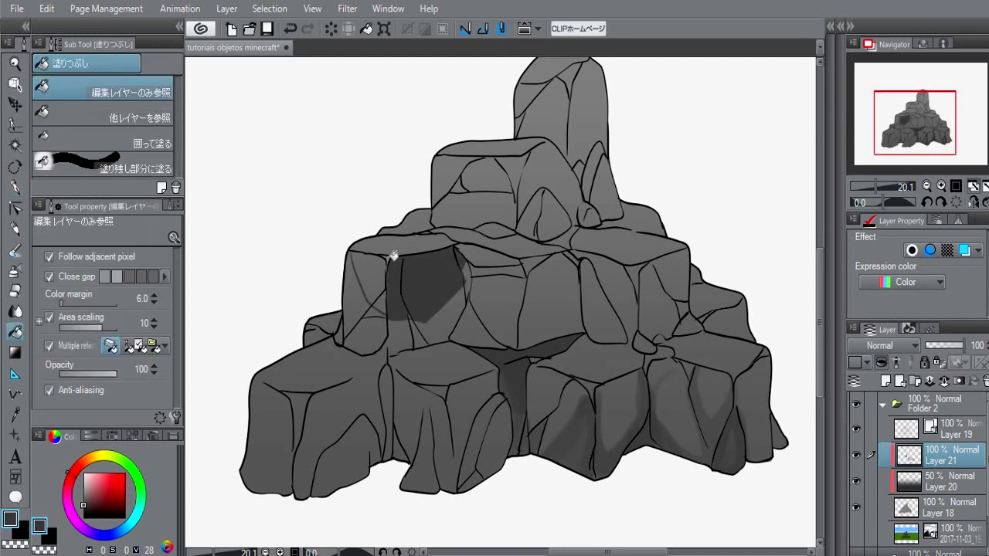
{"action": "left_click", "coordinate": [384, 265]}
Extend and blend the filled shadow down the leftmost middle-tier block with the transparent watercolor brush.
{"action": "key", "text": "b"}
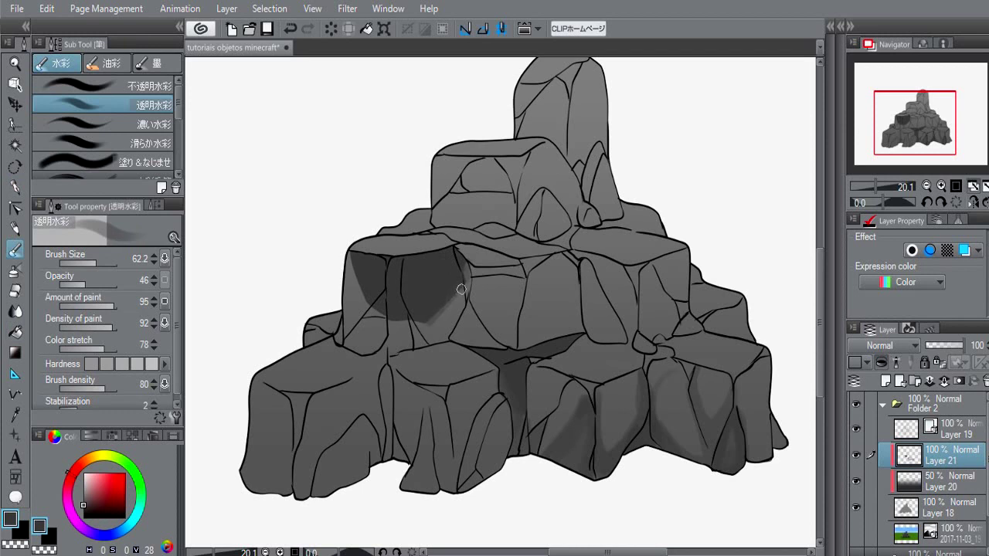
{"action": "mouse_move", "coordinate": [460, 289]}
{"action": "left_mouse_down"}
{"action": "mouse_move", "coordinate": [409, 315]}
{"action": "mouse_move", "coordinate": [354, 258]}
{"action": "mouse_move", "coordinate": [406, 335]}
{"action": "mouse_move", "coordinate": [394, 334]}
{"action": "mouse_move", "coordinate": [439, 348]}
{"action": "left_mouse_up"}
{"action": "key", "text": "b"}
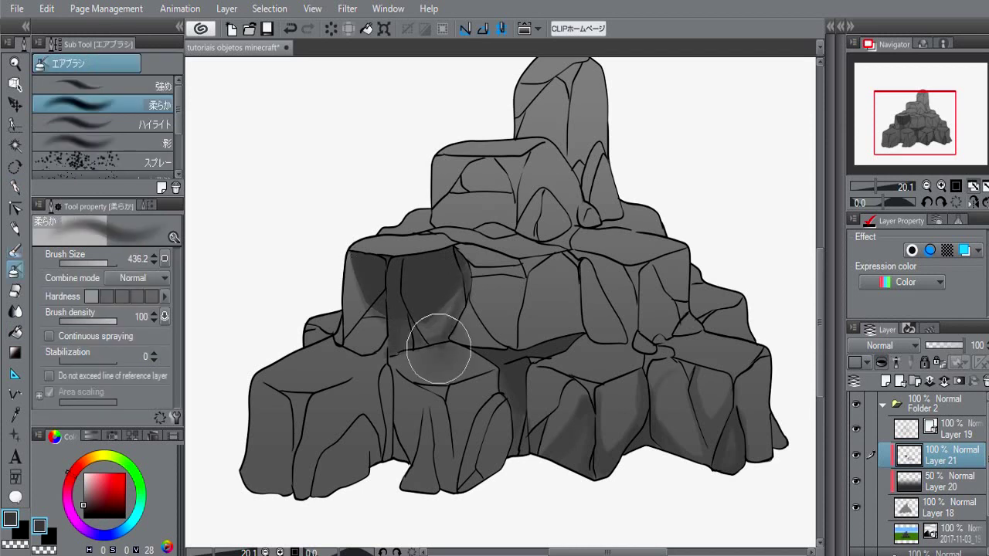
{"action": "key", "text": "b"}
{"action": "key", "text": "ctrl+z"}
{"action": "key", "text": "e"}
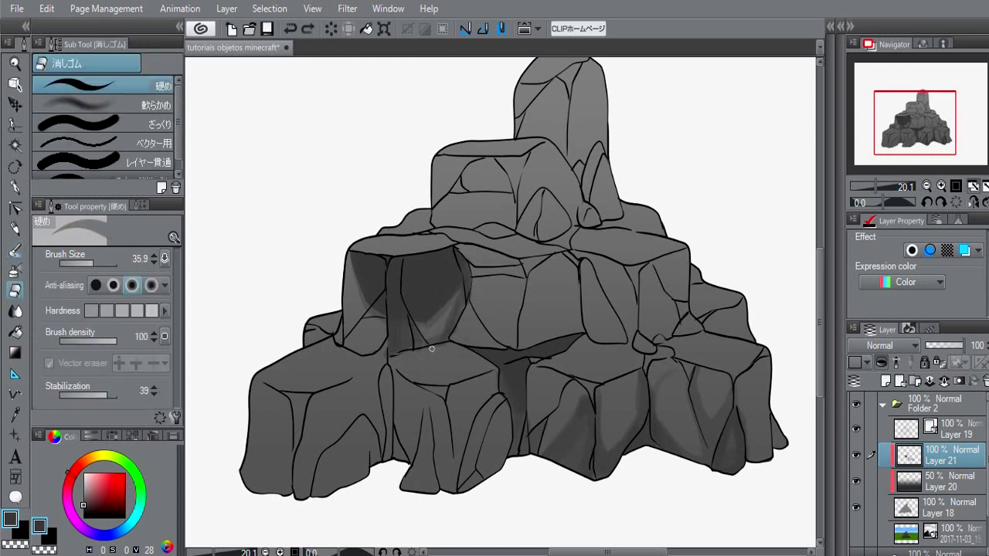
{"action": "key", "text": "b"}
{"action": "key", "text": "b"}
{"action": "key", "text": "b"}
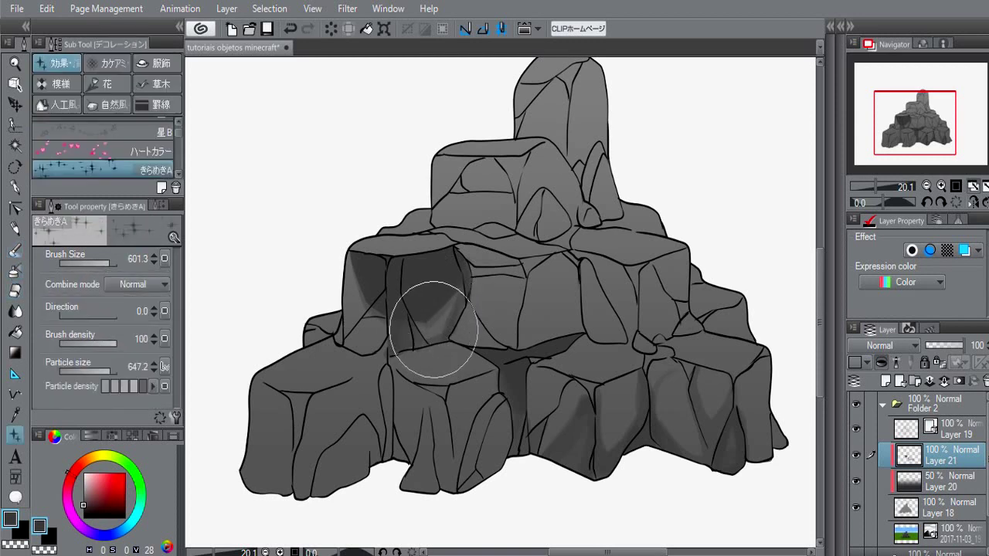
{"action": "key", "text": "b"}
{"action": "mouse_move", "coordinate": [425, 319]}
{"action": "left_mouse_down"}
{"action": "mouse_move", "coordinate": [455, 287]}
{"action": "mouse_move", "coordinate": [432, 340]}
{"action": "mouse_move", "coordinate": [450, 318]}
{"action": "left_mouse_up"}
Shade the two central middle-tier blocks at brush size 162.1 and the slab to their right at size 100.
{"action": "mouse_move", "coordinate": [526, 282]}
{"action": "left_mouse_down"}
{"action": "mouse_move", "coordinate": [473, 281]}
{"action": "mouse_move", "coordinate": [479, 316]}
{"action": "mouse_move", "coordinate": [477, 294]}
{"action": "left_mouse_up"}
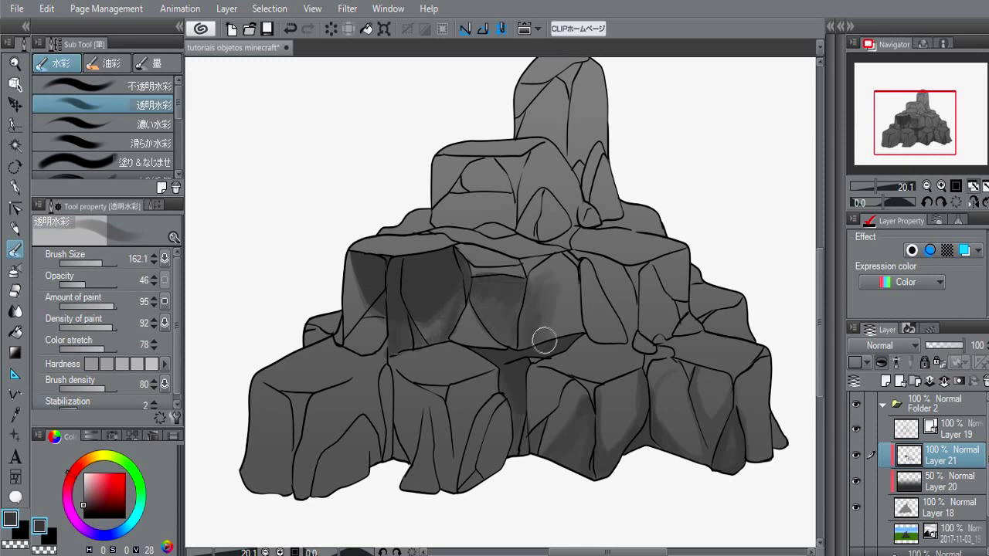
{"action": "mouse_move", "coordinate": [544, 339]}
{"action": "left_mouse_down"}
{"action": "mouse_move", "coordinate": [559, 290]}
{"action": "mouse_move", "coordinate": [567, 335]}
{"action": "mouse_move", "coordinate": [577, 328]}
{"action": "mouse_move", "coordinate": [573, 304]}
{"action": "mouse_move", "coordinate": [564, 334]}
{"action": "mouse_move", "coordinate": [550, 330]}
{"action": "mouse_move", "coordinate": [544, 302]}
{"action": "mouse_move", "coordinate": [524, 344]}
{"action": "mouse_move", "coordinate": [537, 289]}
{"action": "mouse_move", "coordinate": [520, 343]}
{"action": "mouse_move", "coordinate": [533, 337]}
{"action": "mouse_move", "coordinate": [553, 292]}
{"action": "mouse_move", "coordinate": [546, 319]}
{"action": "mouse_move", "coordinate": [577, 326]}
{"action": "mouse_move", "coordinate": [564, 297]}
{"action": "left_mouse_up"}
{"action": "key", "text": "bracketleft"}
{"action": "key", "text": "bracketleft"}
{"action": "key", "text": "bracketleft"}
{"action": "mouse_move", "coordinate": [590, 284]}
{"action": "left_mouse_down"}
{"action": "mouse_move", "coordinate": [592, 329]}
{"action": "mouse_move", "coordinate": [589, 275]}
{"action": "mouse_move", "coordinate": [600, 294]}
{"action": "mouse_move", "coordinate": [579, 319]}
{"action": "mouse_move", "coordinate": [603, 315]}
{"action": "mouse_move", "coordinate": [580, 292]}
{"action": "mouse_move", "coordinate": [598, 331]}
{"action": "mouse_move", "coordinate": [592, 325]}
{"action": "mouse_move", "coordinate": [592, 314]}
{"action": "mouse_move", "coordinate": [620, 339]}
{"action": "left_mouse_up"}
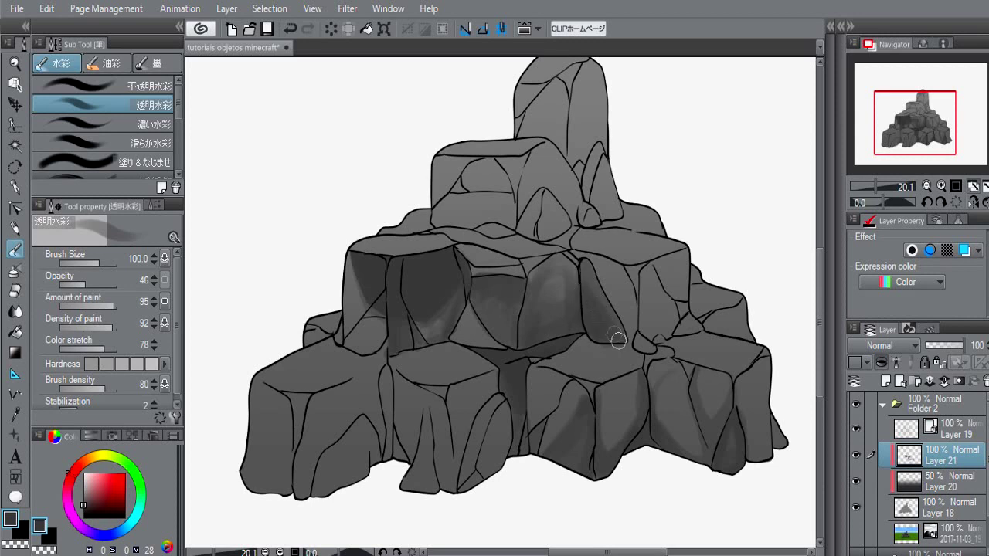
Set the brush size to 77.6, darken the slab and paint cast shadows over the bottom boulders' tops and the first boulder's right face.
{"action": "key", "text": "bracketleft"}
{"action": "mouse_move", "coordinate": [591, 275]}
{"action": "left_mouse_down"}
{"action": "mouse_move", "coordinate": [600, 354]}
{"action": "mouse_move", "coordinate": [589, 360]}
{"action": "mouse_move", "coordinate": [636, 353]}
{"action": "mouse_move", "coordinate": [588, 344]}
{"action": "mouse_move", "coordinate": [624, 347]}
{"action": "mouse_move", "coordinate": [599, 348]}
{"action": "mouse_move", "coordinate": [598, 320]}
{"action": "mouse_move", "coordinate": [595, 355]}
{"action": "left_mouse_up"}
{"action": "mouse_move", "coordinate": [429, 348]}
{"action": "left_mouse_down"}
{"action": "mouse_move", "coordinate": [401, 353]}
{"action": "mouse_move", "coordinate": [466, 354]}
{"action": "mouse_move", "coordinate": [457, 344]}
{"action": "mouse_move", "coordinate": [395, 360]}
{"action": "mouse_move", "coordinate": [461, 359]}
{"action": "mouse_move", "coordinate": [419, 361]}
{"action": "left_mouse_up"}
{"action": "mouse_move", "coordinate": [456, 352]}
{"action": "left_mouse_down"}
{"action": "mouse_move", "coordinate": [429, 365]}
{"action": "mouse_move", "coordinate": [399, 364]}
{"action": "mouse_move", "coordinate": [450, 347]}
{"action": "mouse_move", "coordinate": [455, 356]}
{"action": "mouse_move", "coordinate": [409, 367]}
{"action": "mouse_move", "coordinate": [449, 351]}
{"action": "mouse_move", "coordinate": [408, 325]}
{"action": "left_mouse_up"}
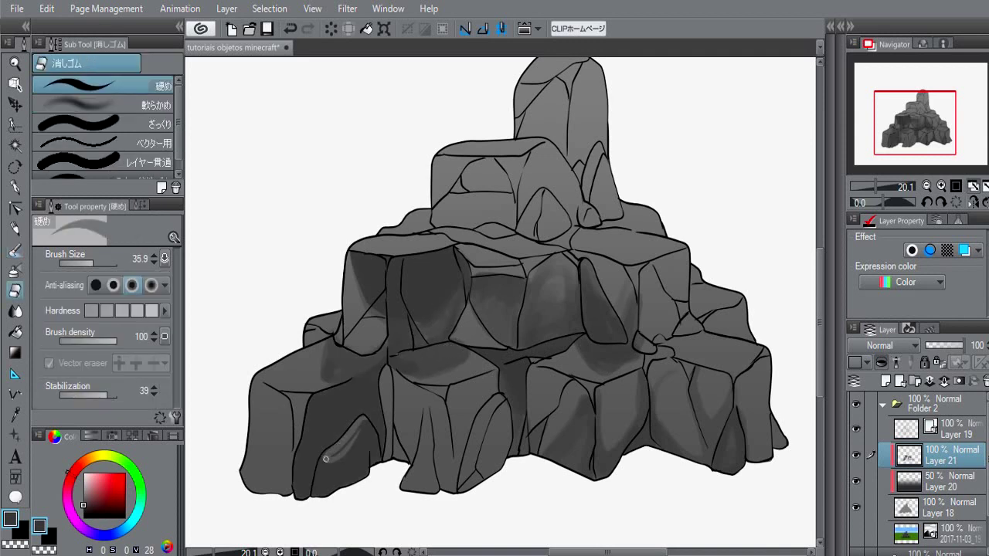
Erase a light patch on the first bottom boulder's lower ridge and soften it with the transparent watercolor brush.
{"action": "left_click_drag", "start_coordinate": [327, 459], "coordinate": [353, 438]}
{"action": "key", "text": "b"}
{"action": "key", "text": "b"}
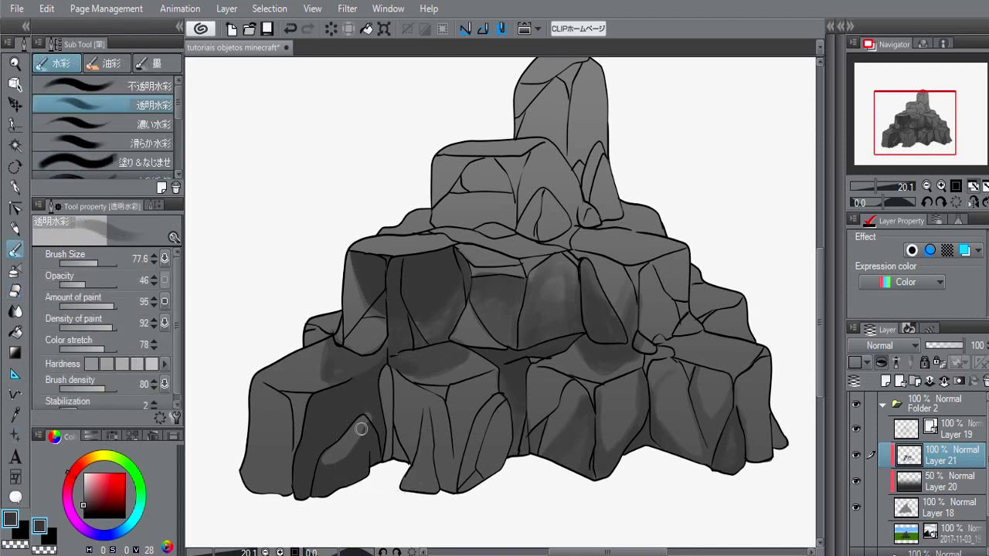
{"action": "mouse_move", "coordinate": [358, 401]}
{"action": "left_mouse_down"}
{"action": "mouse_move", "coordinate": [360, 442]}
{"action": "mouse_move", "coordinate": [367, 435]}
{"action": "mouse_move", "coordinate": [361, 419]}
{"action": "mouse_move", "coordinate": [329, 461]}
{"action": "left_mouse_up"}
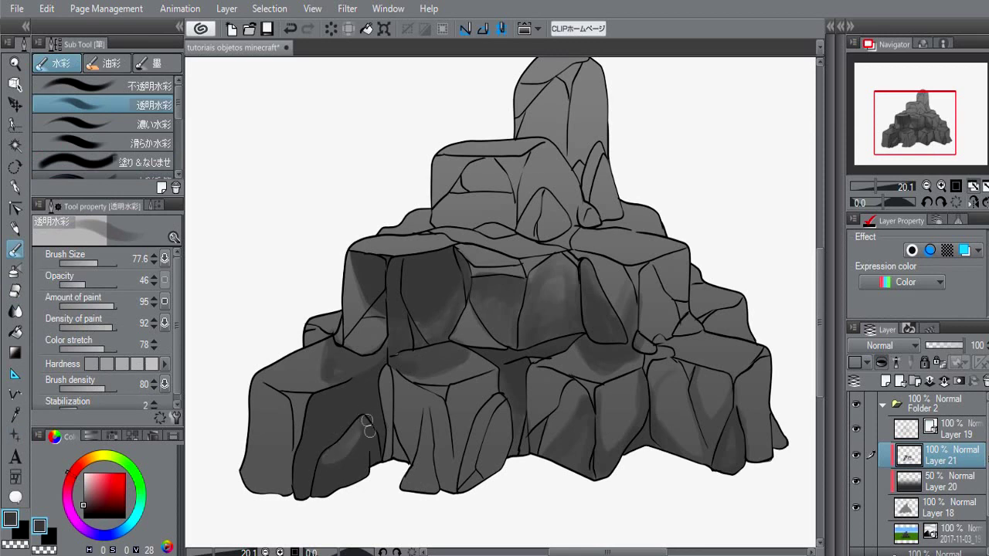
Shade the first bottom boulder's left face and, at brush size 44.8, the rightmost middle-tier block and the face beside the slab.
{"action": "left_click_drag", "start_coordinate": [278, 395], "coordinate": [288, 441]}
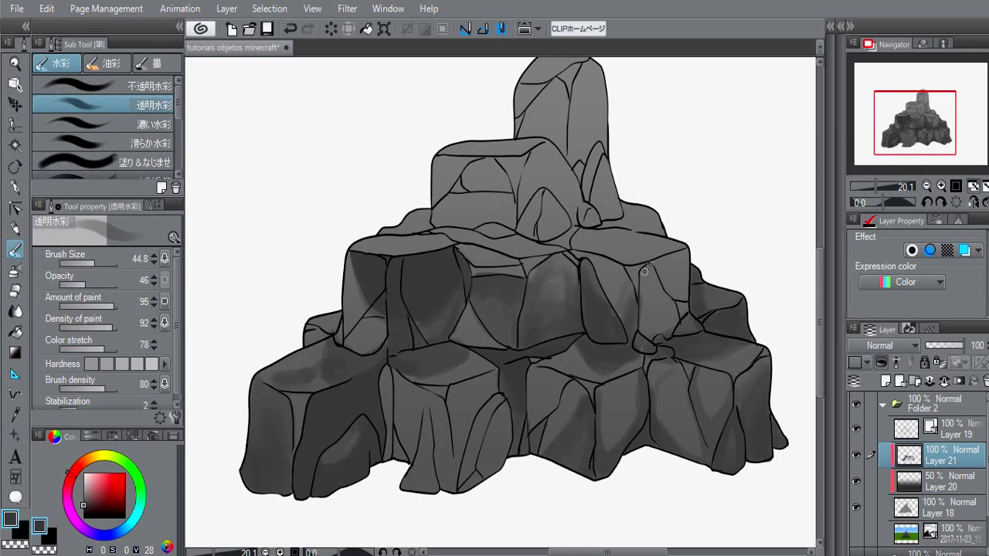
{"action": "mouse_move", "coordinate": [644, 272]}
{"action": "left_mouse_down"}
{"action": "mouse_move", "coordinate": [640, 304]}
{"action": "mouse_move", "coordinate": [645, 275]}
{"action": "mouse_move", "coordinate": [649, 330]}
{"action": "mouse_move", "coordinate": [645, 306]}
{"action": "mouse_move", "coordinate": [654, 329]}
{"action": "mouse_move", "coordinate": [676, 317]}
{"action": "left_mouse_up"}
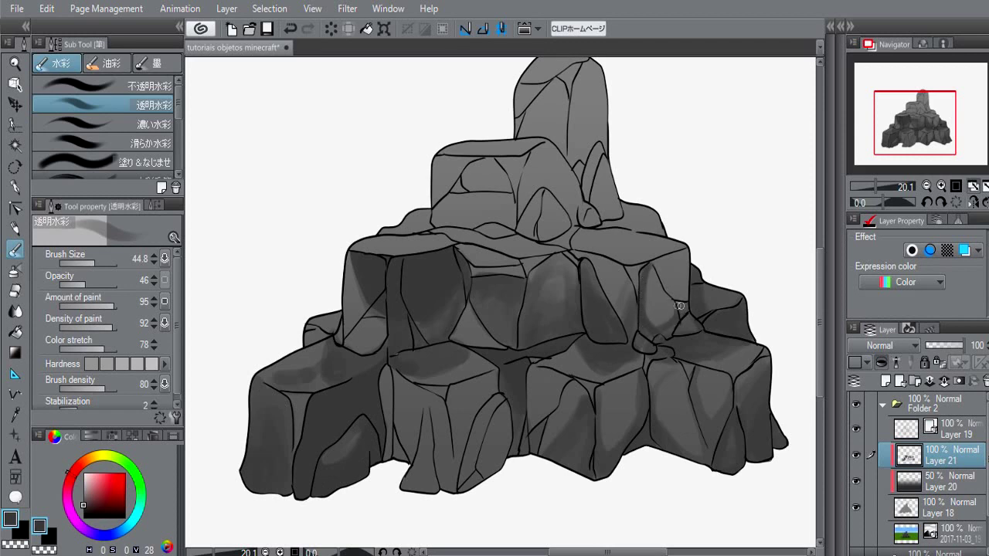
{"action": "mouse_move", "coordinate": [673, 296]}
{"action": "left_mouse_down"}
{"action": "mouse_move", "coordinate": [690, 248]}
{"action": "mouse_move", "coordinate": [683, 301]}
{"action": "mouse_move", "coordinate": [653, 262]}
{"action": "mouse_move", "coordinate": [680, 269]}
{"action": "left_mouse_up"}
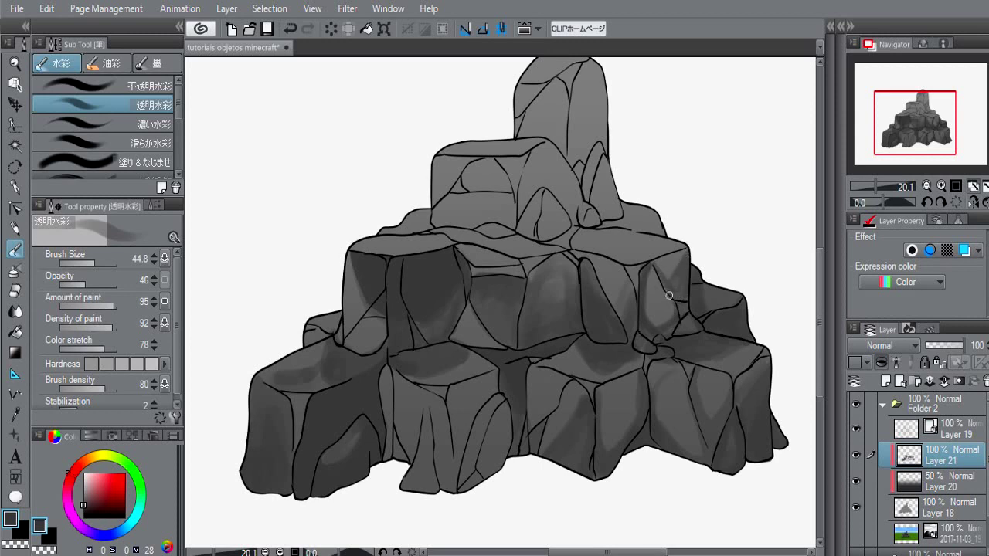
{"action": "mouse_move", "coordinate": [618, 266]}
{"action": "left_mouse_down"}
{"action": "mouse_move", "coordinate": [636, 299]}
{"action": "mouse_move", "coordinate": [623, 270]}
{"action": "mouse_move", "coordinate": [633, 313]}
{"action": "mouse_move", "coordinate": [612, 306]}
{"action": "mouse_move", "coordinate": [596, 267]}
{"action": "mouse_move", "coordinate": [629, 333]}
{"action": "mouse_move", "coordinate": [622, 299]}
{"action": "left_mouse_up"}
{"action": "mouse_move", "coordinate": [608, 275]}
{"action": "left_mouse_down"}
{"action": "mouse_move", "coordinate": [591, 257]}
{"action": "mouse_move", "coordinate": [605, 262]}
{"action": "mouse_move", "coordinate": [625, 310]}
{"action": "mouse_move", "coordinate": [625, 286]}
{"action": "mouse_move", "coordinate": [632, 327]}
{"action": "left_mouse_up"}
Shade the left and right faces of the tall peak rock with the transparent watercolor brush at size 73.9.
{"action": "key", "text": "["}
{"action": "key", "text": "["}
{"action": "key", "text": "["}
{"action": "key", "text": "["}
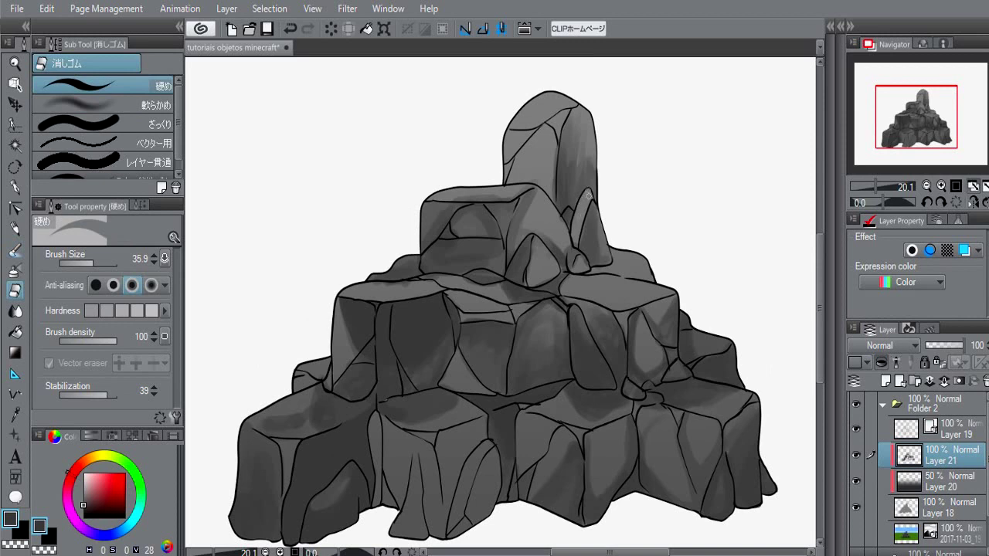
{"action": "key", "text": "b"}
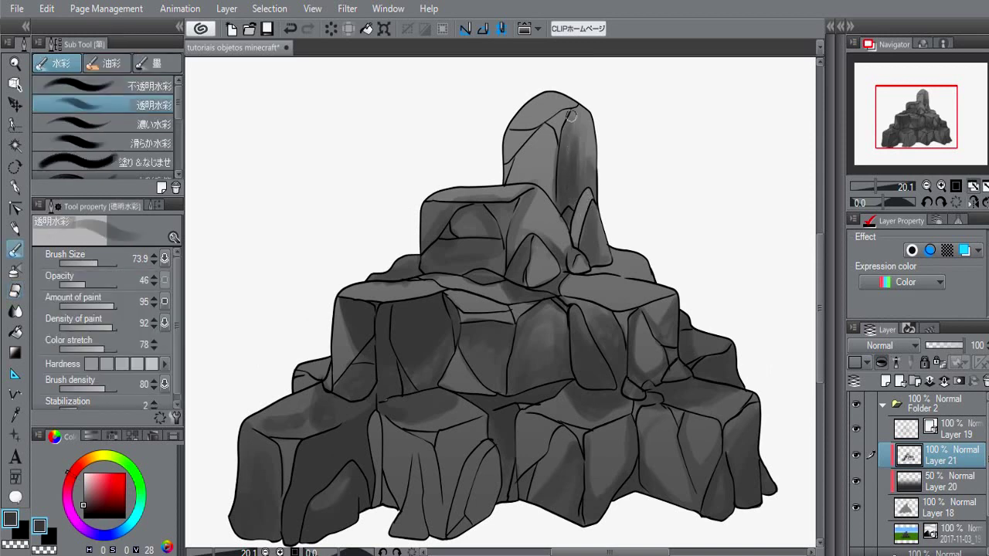
{"action": "mouse_move", "coordinate": [571, 115]}
{"action": "left_mouse_down"}
{"action": "mouse_move", "coordinate": [578, 176]}
{"action": "mouse_move", "coordinate": [581, 144]}
{"action": "mouse_move", "coordinate": [563, 177]}
{"action": "mouse_move", "coordinate": [583, 203]}
{"action": "left_mouse_up"}
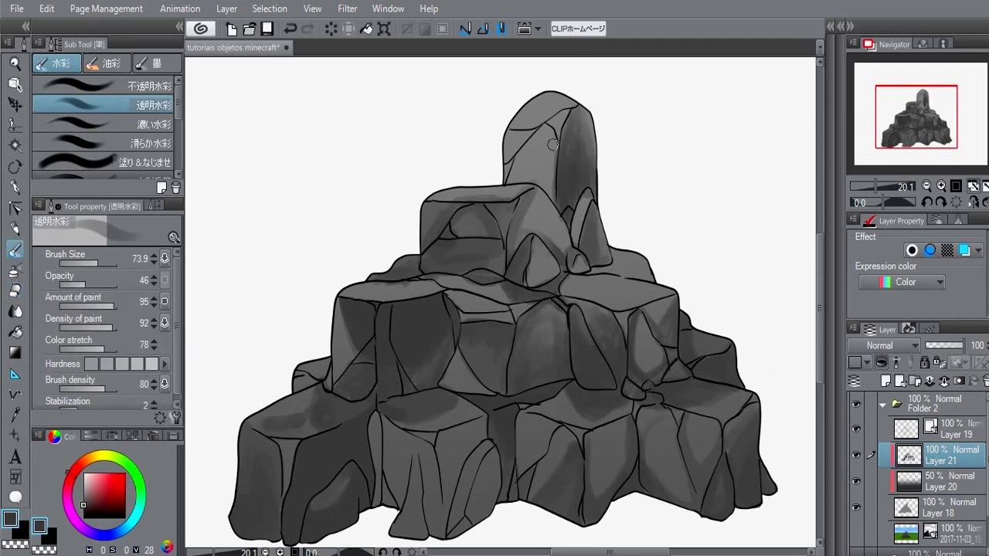
{"action": "left_click_drag", "start_coordinate": [552, 144], "coordinate": [553, 188]}
{"action": "mouse_move", "coordinate": [549, 128]}
{"action": "left_mouse_down"}
{"action": "mouse_move", "coordinate": [511, 176]}
{"action": "mouse_move", "coordinate": [549, 128]}
{"action": "mouse_move", "coordinate": [518, 177]}
{"action": "mouse_move", "coordinate": [550, 147]}
{"action": "mouse_move", "coordinate": [549, 174]}
{"action": "mouse_move", "coordinate": [532, 166]}
{"action": "mouse_move", "coordinate": [536, 143]}
{"action": "mouse_move", "coordinate": [545, 189]}
{"action": "mouse_move", "coordinate": [530, 174]}
{"action": "mouse_move", "coordinate": [541, 164]}
{"action": "mouse_move", "coordinate": [512, 164]}
{"action": "mouse_move", "coordinate": [529, 128]}
{"action": "mouse_move", "coordinate": [509, 141]}
{"action": "mouse_move", "coordinate": [514, 124]}
{"action": "left_mouse_up"}
Paint a cast shadow on the right ledge below the peak and clean up the left ledge's shading with the hard eraser.
{"action": "mouse_move", "coordinate": [610, 267]}
{"action": "left_mouse_down"}
{"action": "mouse_move", "coordinate": [581, 283]}
{"action": "mouse_move", "coordinate": [615, 291]}
{"action": "mouse_move", "coordinate": [590, 274]}
{"action": "mouse_move", "coordinate": [610, 278]}
{"action": "mouse_move", "coordinate": [578, 291]}
{"action": "left_mouse_up"}
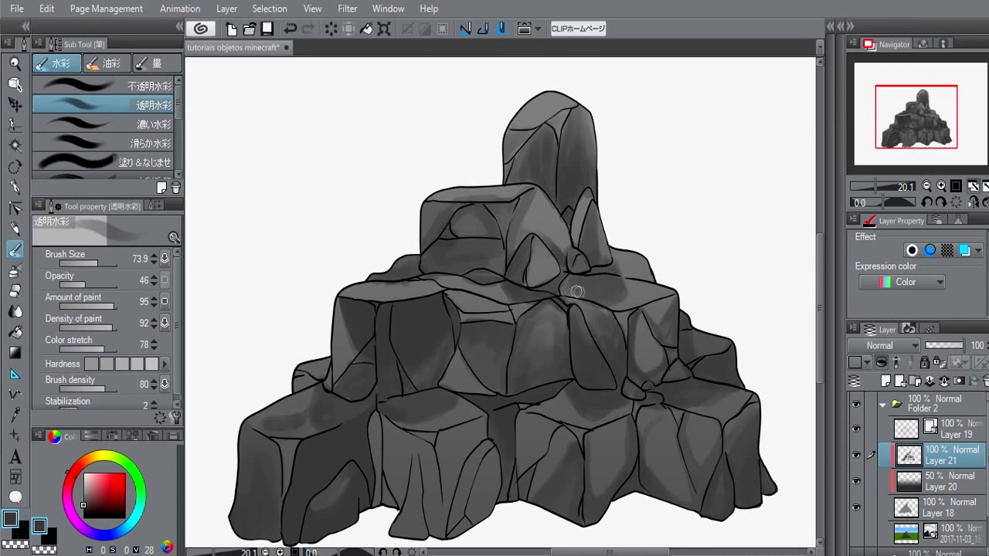
{"action": "left_click_drag", "start_coordinate": [613, 262], "coordinate": [619, 261]}
{"action": "key", "text": "e"}
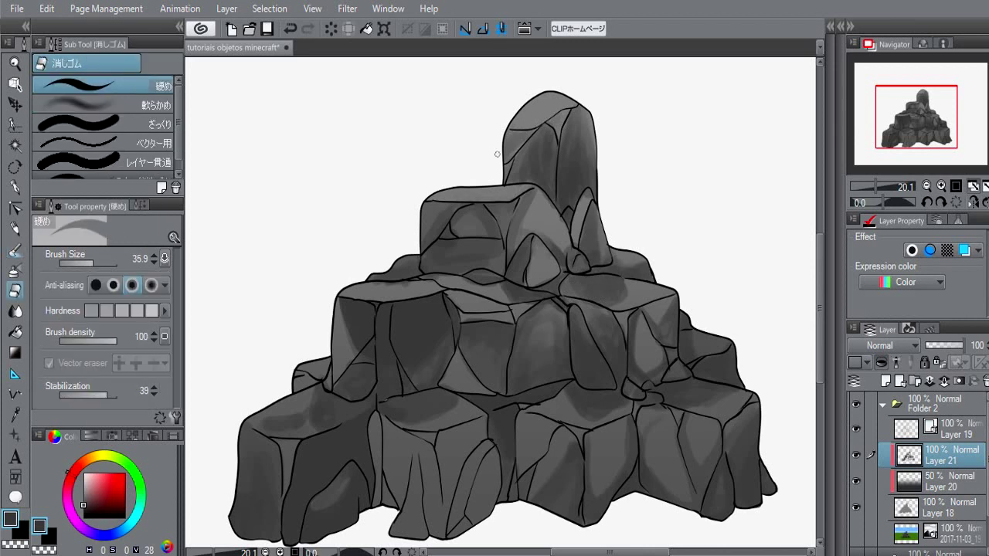
{"action": "left_click_drag", "start_coordinate": [376, 282], "coordinate": [387, 278]}
Shade the second bottom boulder at brush size 64.2 and erase thin highlights along the rock edges of the middle tier.
{"action": "key", "text": "b"}
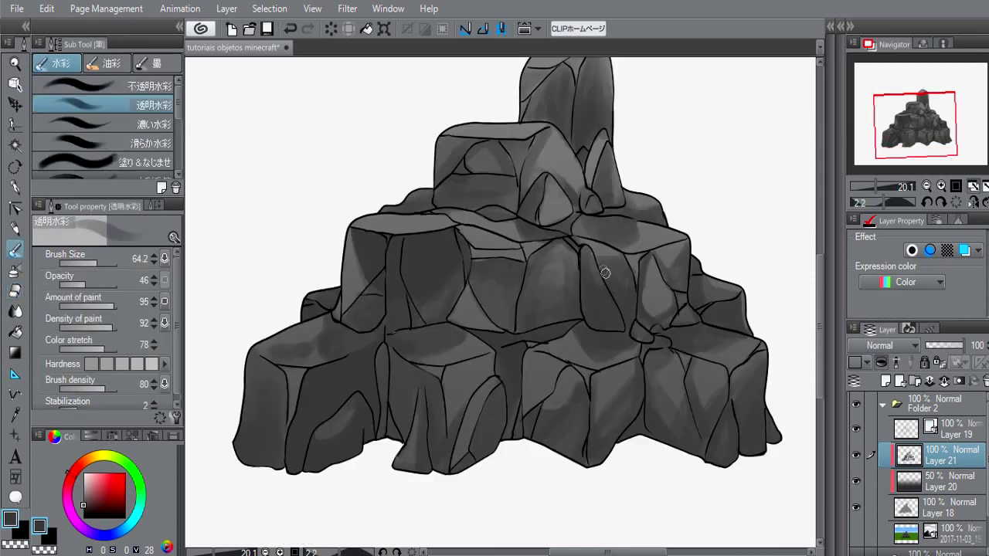
{"action": "key", "text": "e"}
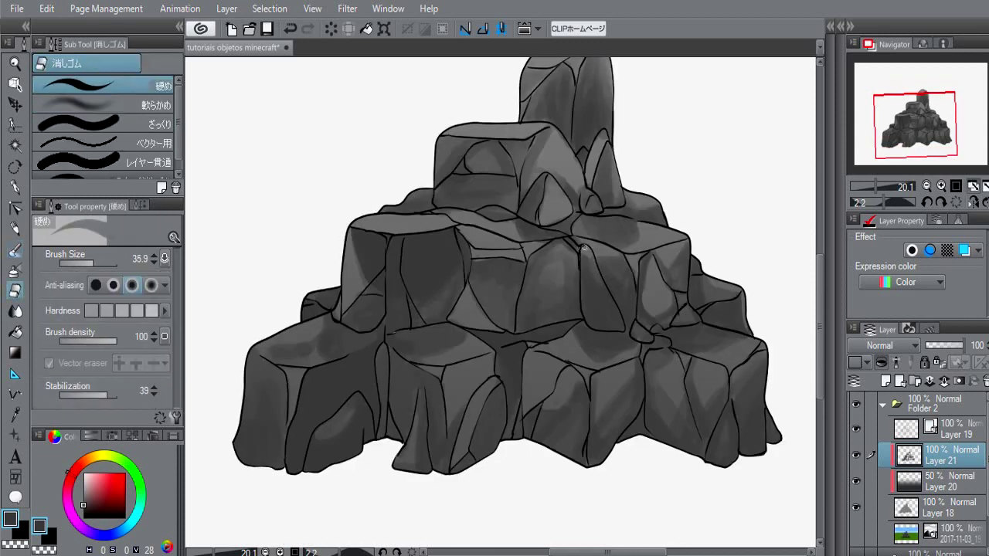
{"action": "left_click_drag", "start_coordinate": [595, 237], "coordinate": [583, 369]}
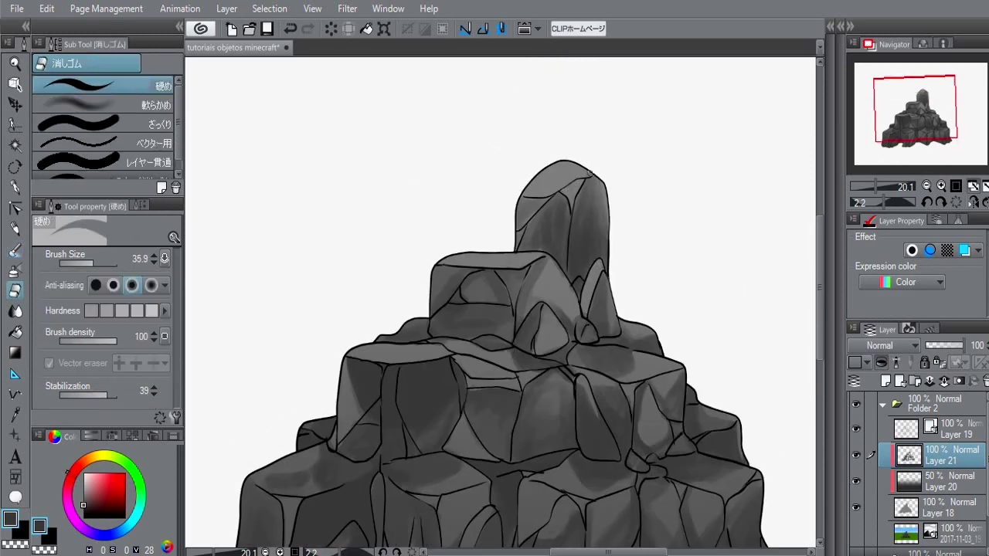
Shade the large block below the peak and the central middle-tier faces with the transparent watercolor brush at size 64.2.
{"action": "key", "text": "b"}
{"action": "mouse_move", "coordinate": [488, 272]}
{"action": "left_mouse_down"}
{"action": "mouse_move", "coordinate": [532, 228]}
{"action": "mouse_move", "coordinate": [471, 268]}
{"action": "mouse_move", "coordinate": [496, 228]}
{"action": "mouse_move", "coordinate": [512, 242]}
{"action": "mouse_move", "coordinate": [544, 253]}
{"action": "left_mouse_up"}
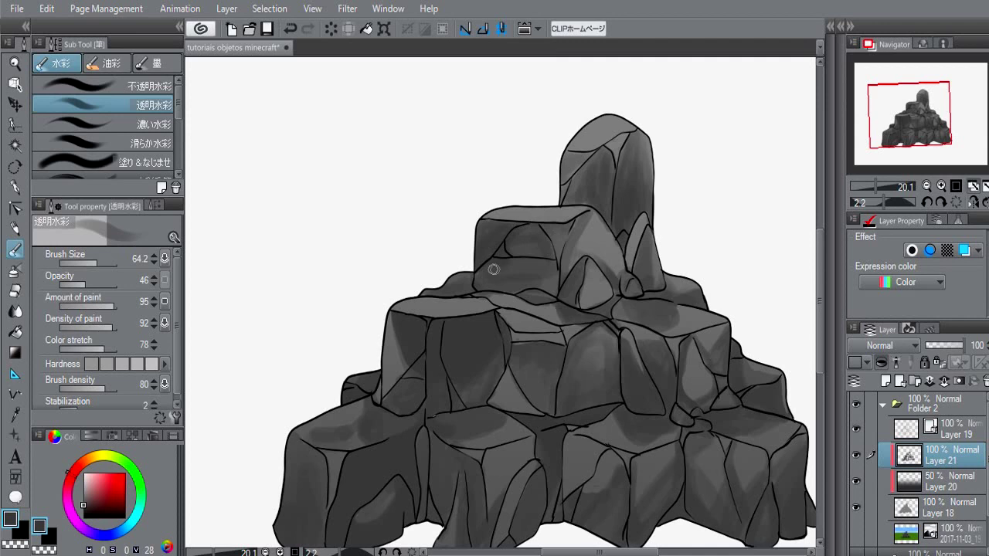
{"action": "key", "text": "e"}
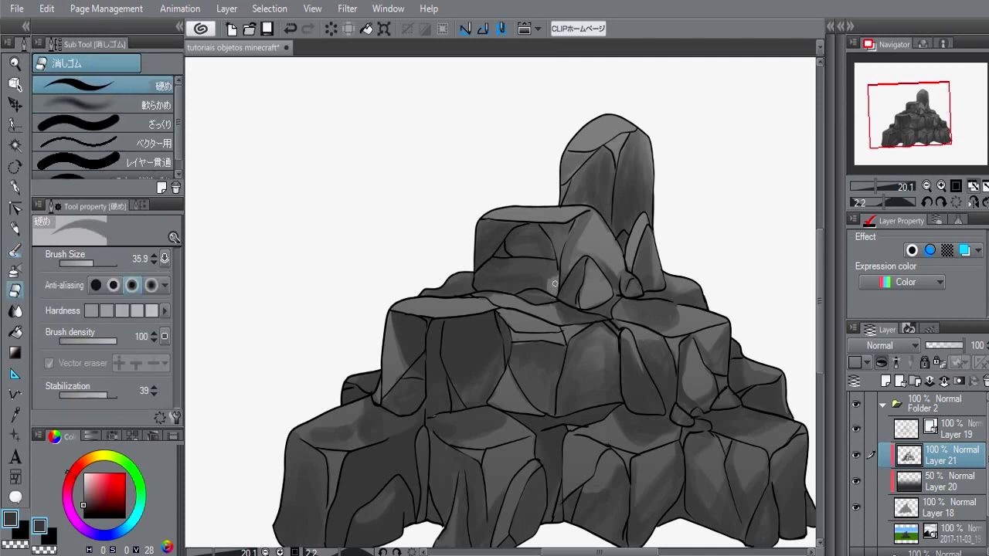
{"action": "key", "text": "b"}
{"action": "scroll", "coordinate": [564, 273], "scroll_direction": "down", "scroll_amount": 1}
{"action": "left_click_drag", "start_coordinate": [519, 333], "coordinate": [545, 382]}
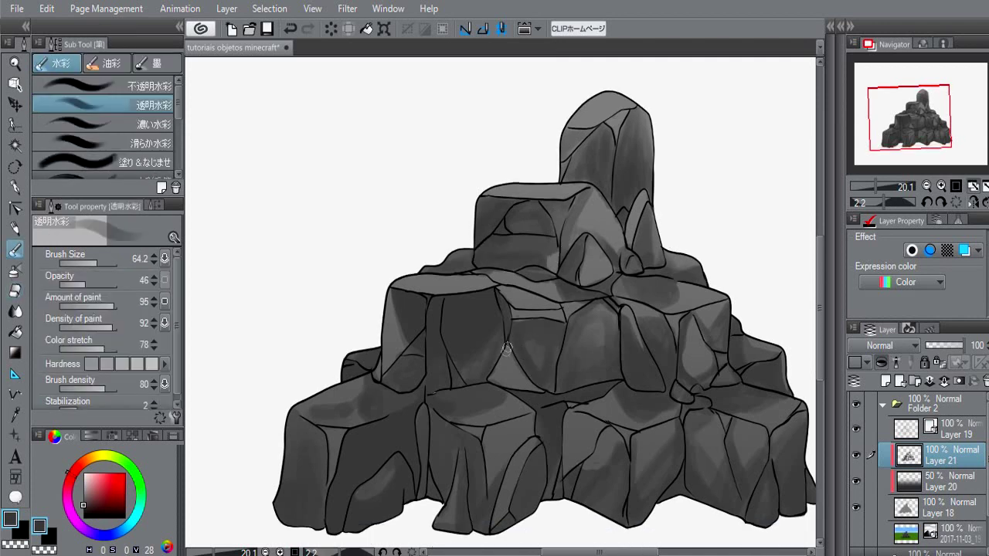
Deepen the shading around the central slab, the right ledge, the leftmost bottom boulder's top and the right middle-tier block.
{"action": "mouse_move", "coordinate": [507, 348]}
{"action": "left_mouse_down"}
{"action": "mouse_move", "coordinate": [496, 382]}
{"action": "mouse_move", "coordinate": [500, 360]}
{"action": "mouse_move", "coordinate": [529, 388]}
{"action": "mouse_move", "coordinate": [518, 365]}
{"action": "left_mouse_up"}
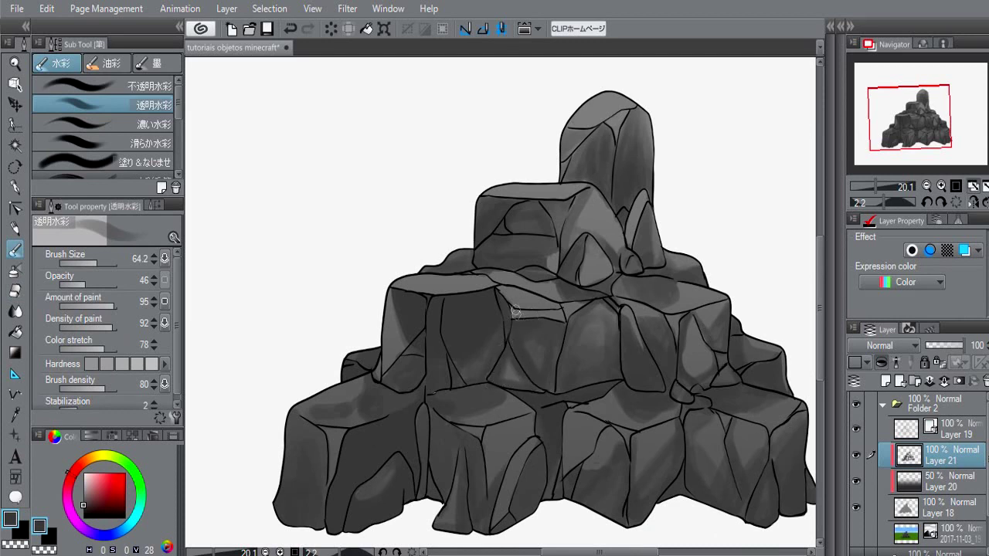
{"action": "left_click_drag", "start_coordinate": [501, 294], "coordinate": [496, 286]}
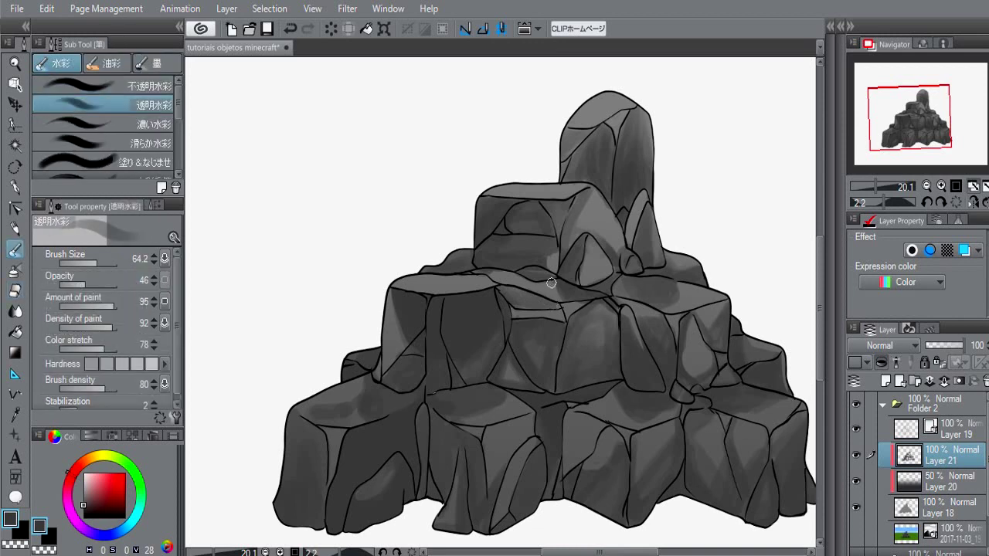
{"action": "left_click_drag", "start_coordinate": [668, 312], "coordinate": [622, 288]}
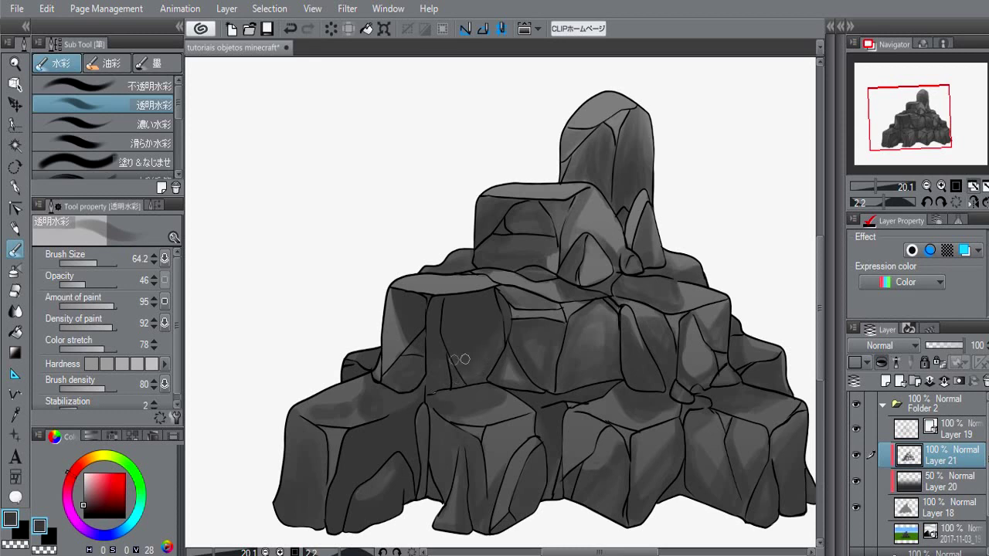
{"action": "left_click_drag", "start_coordinate": [361, 415], "coordinate": [315, 424]}
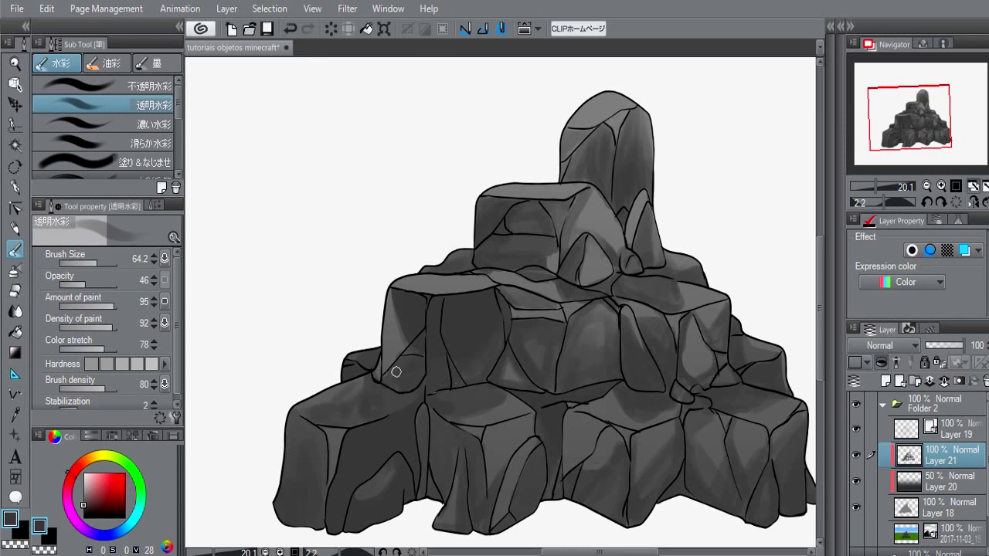
{"action": "mouse_move", "coordinate": [684, 335]}
{"action": "left_mouse_down"}
{"action": "mouse_move", "coordinate": [690, 378]}
{"action": "mouse_move", "coordinate": [695, 350]}
{"action": "mouse_move", "coordinate": [700, 373]}
{"action": "mouse_move", "coordinate": [691, 346]}
{"action": "mouse_move", "coordinate": [700, 378]}
{"action": "mouse_move", "coordinate": [692, 343]}
{"action": "left_mouse_up"}
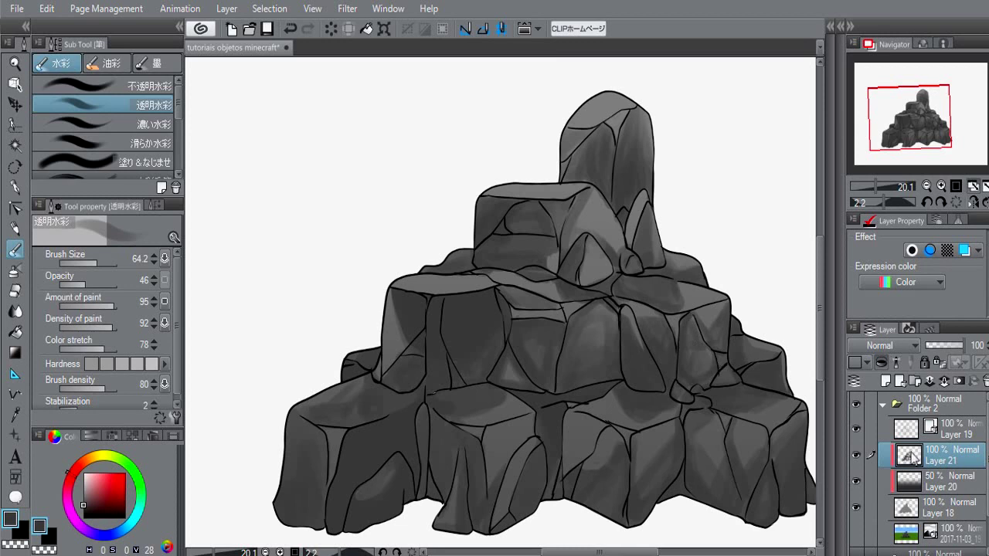
Add a raster layer above the shading and draw thin near-black cracks on the peak rock with the round pen at size 15.
{"action": "left_click", "coordinate": [888, 382]}
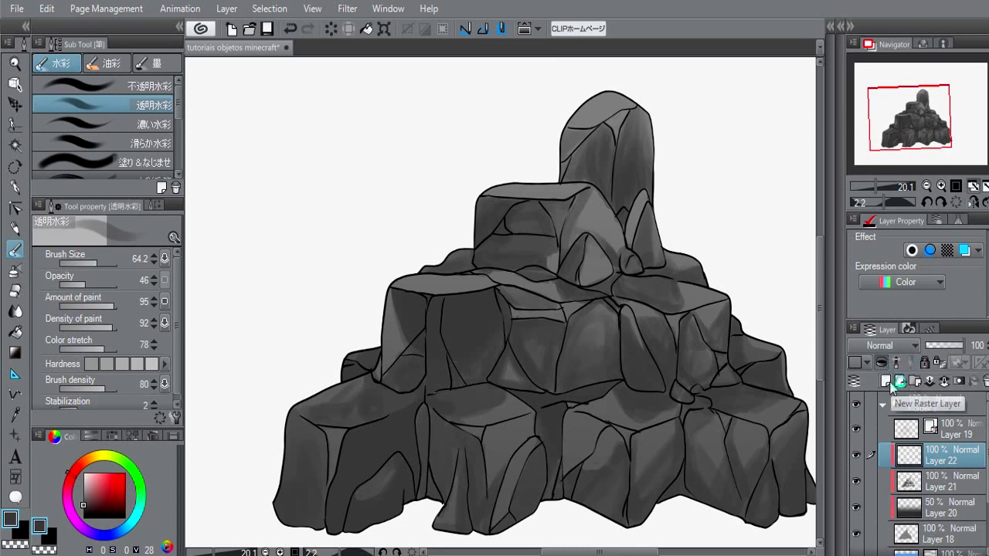
{"action": "key", "text": "p"}
{"action": "left_click", "coordinate": [87, 511]}
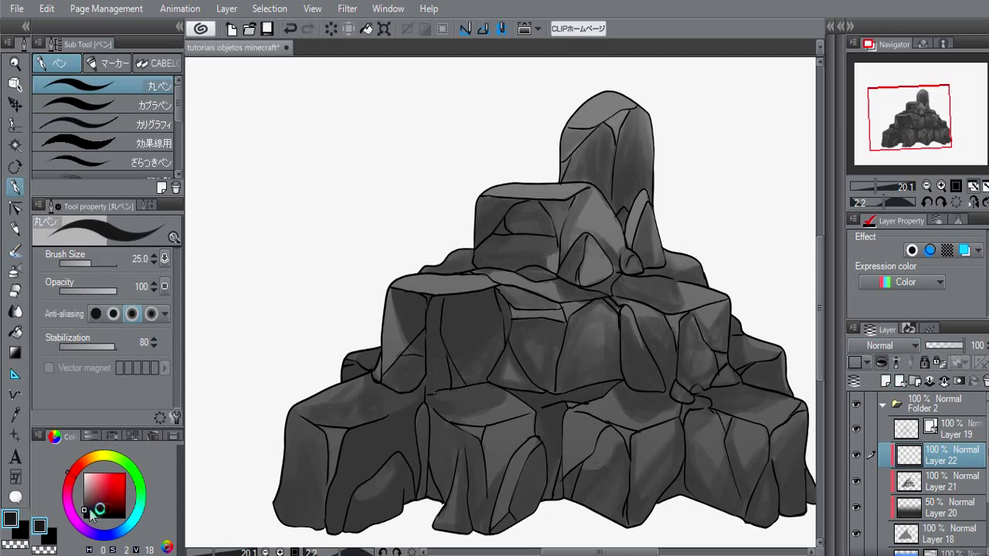
{"action": "scroll", "coordinate": [690, 271], "scroll_direction": "up", "scroll_amount": 4}
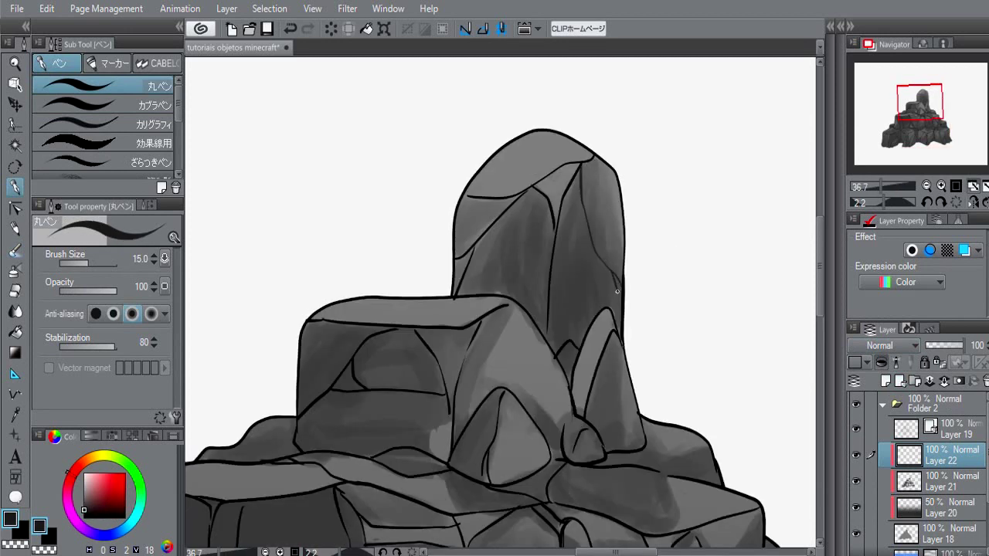
{"action": "mouse_move", "coordinate": [617, 291]}
{"action": "left_mouse_down"}
{"action": "mouse_move", "coordinate": [620, 299]}
{"action": "mouse_move", "coordinate": [635, 271]}
{"action": "left_mouse_up"}
{"action": "left_click_drag", "start_coordinate": [556, 135], "coordinate": [529, 180]}
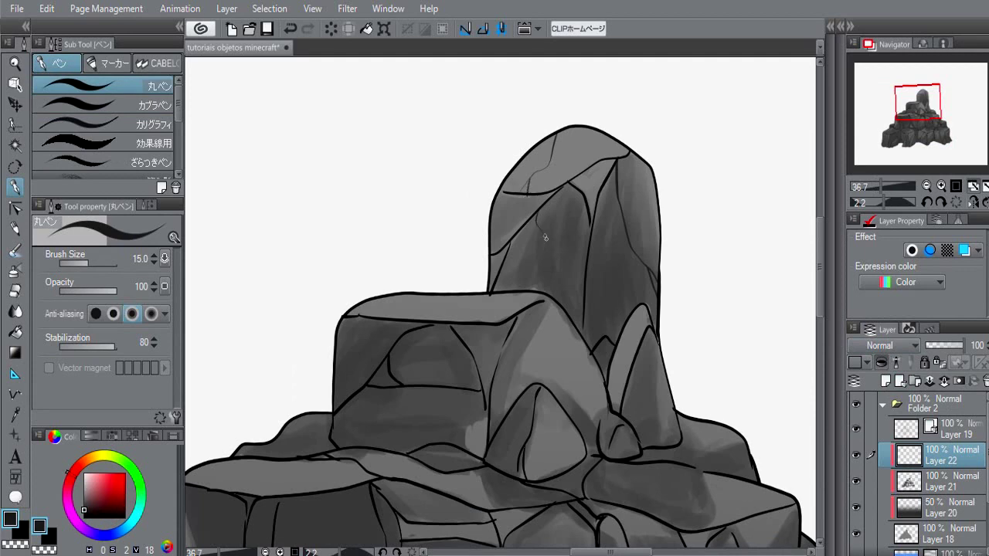
{"action": "key", "text": "e"}
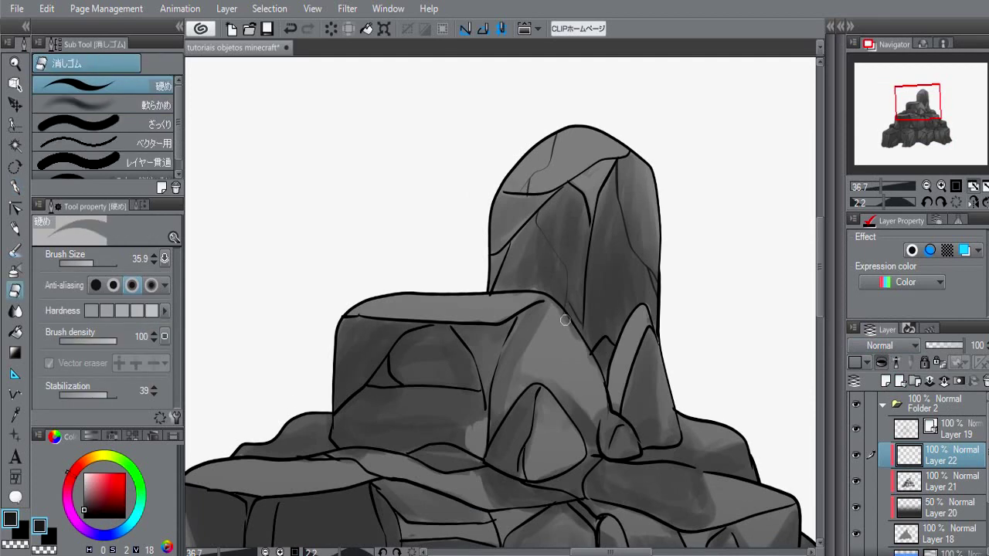
Draw thin cracks on the block below the peak, the right ledge and the top of the third bottom boulder.
{"action": "key", "text": "p"}
{"action": "mouse_move", "coordinate": [541, 371]}
{"action": "left_mouse_down"}
{"action": "mouse_move", "coordinate": [607, 255]}
{"action": "mouse_move", "coordinate": [605, 272]}
{"action": "left_mouse_up"}
{"action": "left_click_drag", "start_coordinate": [625, 292], "coordinate": [579, 295]}
{"action": "mouse_move", "coordinate": [672, 309]}
{"action": "left_mouse_down"}
{"action": "mouse_move", "coordinate": [620, 295]}
{"action": "mouse_move", "coordinate": [483, 73]}
{"action": "left_mouse_up"}
{"action": "left_click_drag", "start_coordinate": [529, 139], "coordinate": [405, 158]}
{"action": "left_click_drag", "start_coordinate": [434, 332], "coordinate": [415, 350]}
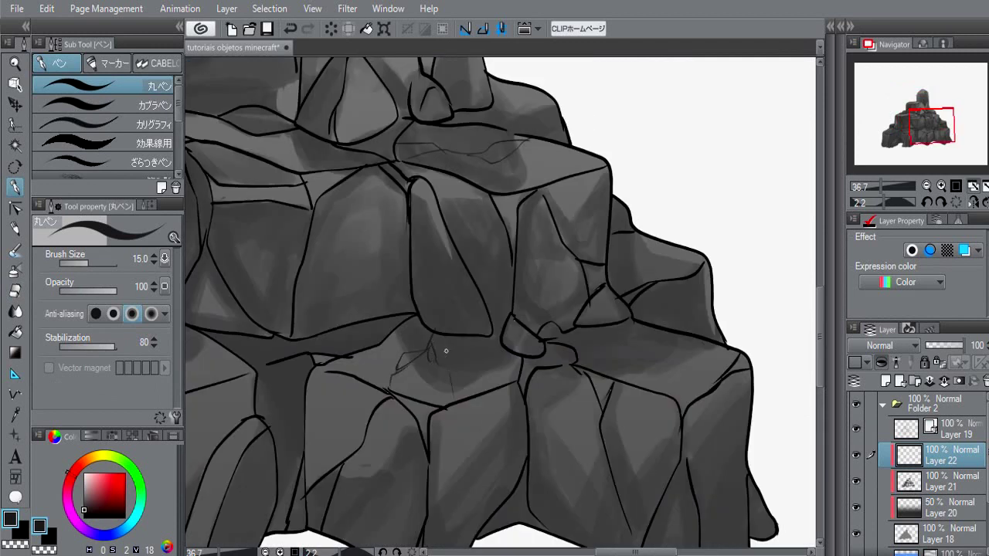
Add branching cracks across the tops and faces of the bottom boulders, working towards the leftmost one.
{"action": "key", "text": "e"}
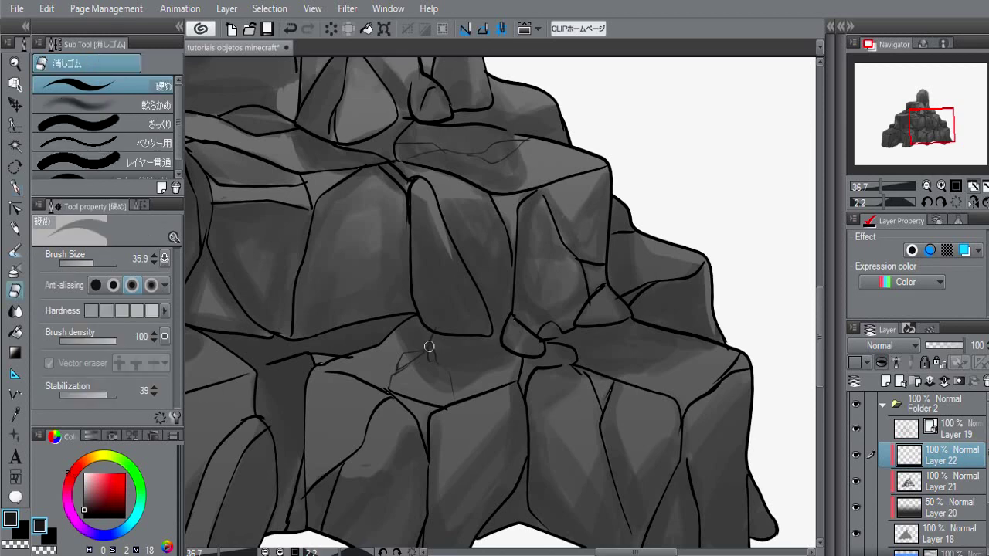
{"action": "key", "text": "p"}
{"action": "left_click_drag", "start_coordinate": [430, 349], "coordinate": [673, 319]}
{"action": "left_click_drag", "start_coordinate": [313, 335], "coordinate": [327, 331]}
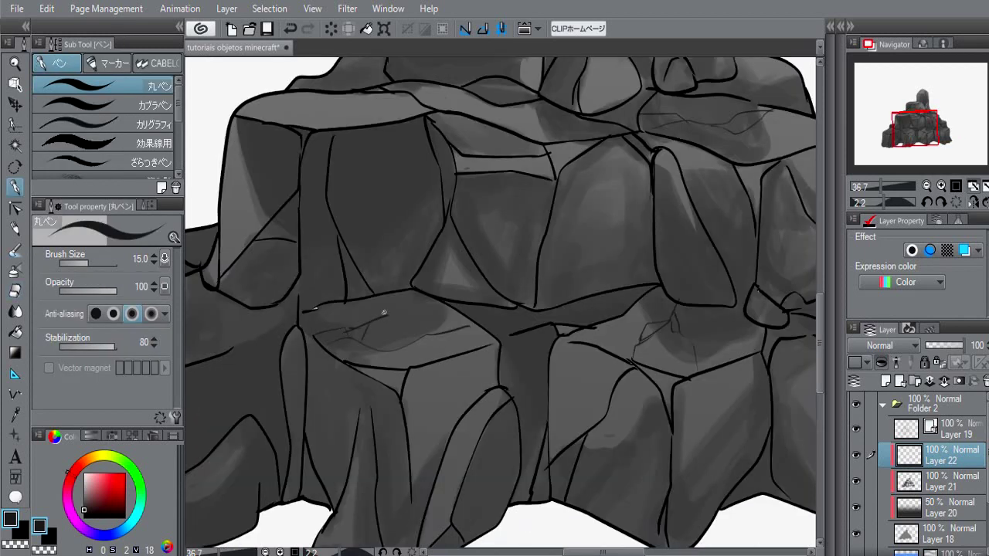
{"action": "left_click_drag", "start_coordinate": [338, 320], "coordinate": [555, 303]}
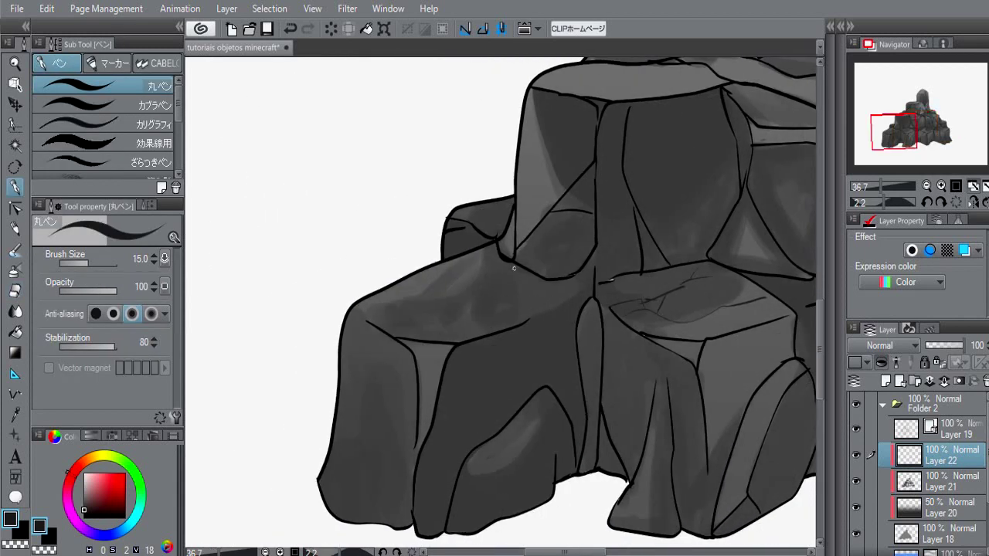
{"action": "left_click_drag", "start_coordinate": [513, 268], "coordinate": [336, 498]}
{"action": "left_click_drag", "start_coordinate": [543, 388], "coordinate": [437, 307]}
Draw cracks on the rightmost bottom boulder and on the remaining middle-tier and bottom-tier faces.
{"action": "left_click_drag", "start_coordinate": [438, 308], "coordinate": [436, 338]}
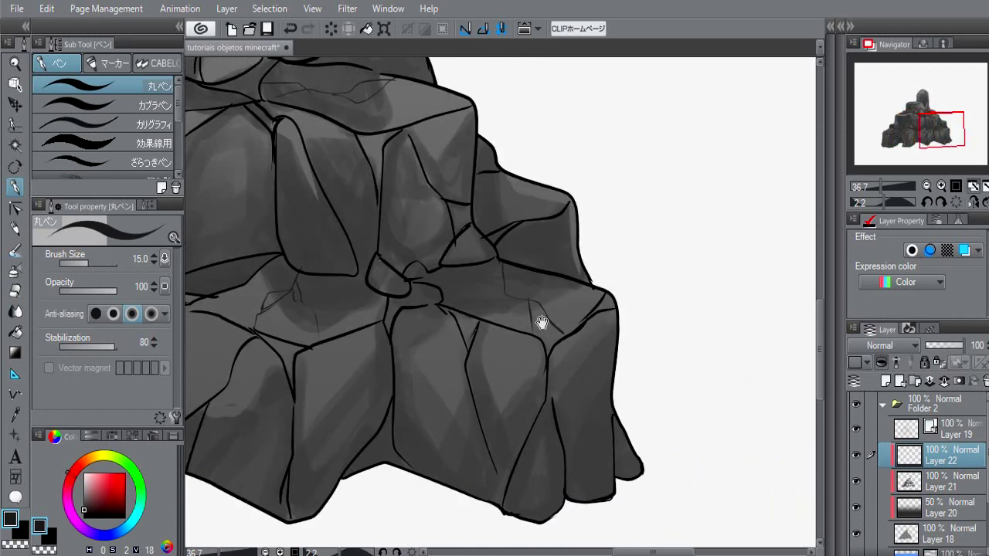
{"action": "left_click_drag", "start_coordinate": [536, 319], "coordinate": [588, 269]}
{"action": "left_click_drag", "start_coordinate": [479, 370], "coordinate": [482, 394]}
{"action": "left_click_drag", "start_coordinate": [493, 358], "coordinate": [496, 399]}
{"action": "key", "text": "e"}
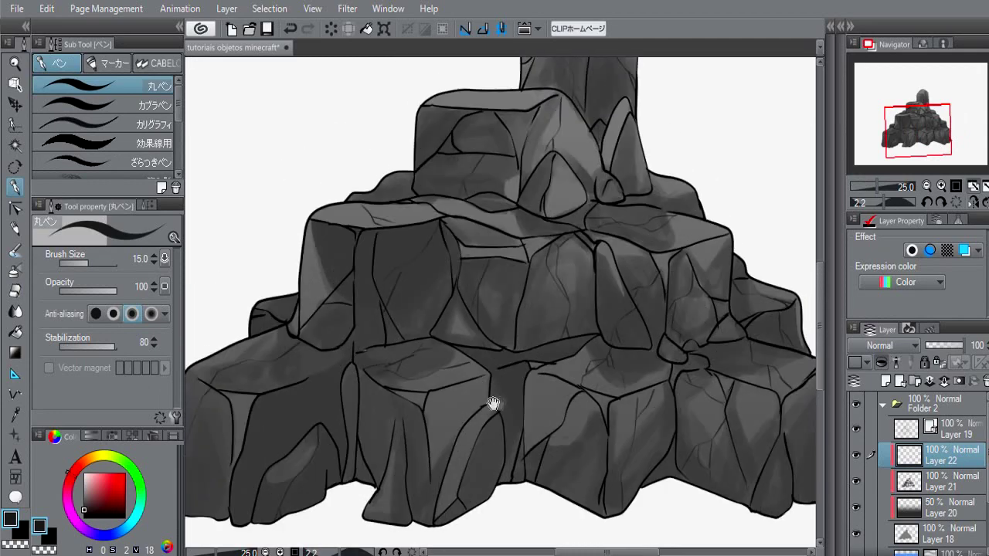
{"action": "left_click_drag", "start_coordinate": [495, 404], "coordinate": [479, 354]}
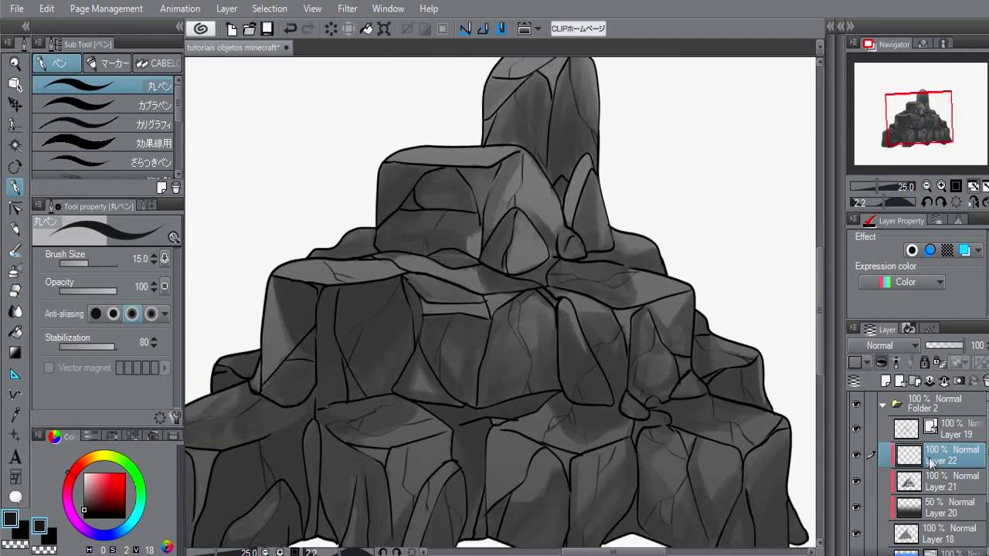
Select the contents of the crack layer, fill them with light grey on a new raster layer, and clear the selection.
{"action": "left_click", "coordinate": [912, 455], "text": "ctrl"}
{"action": "left_click_drag", "start_coordinate": [615, 384], "coordinate": [631, 319]}
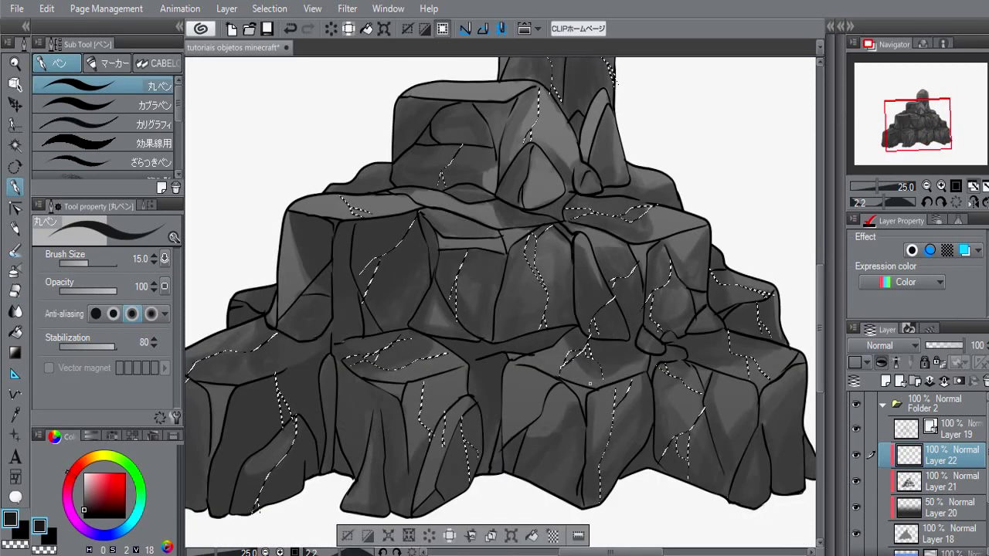
{"action": "left_click", "coordinate": [886, 381]}
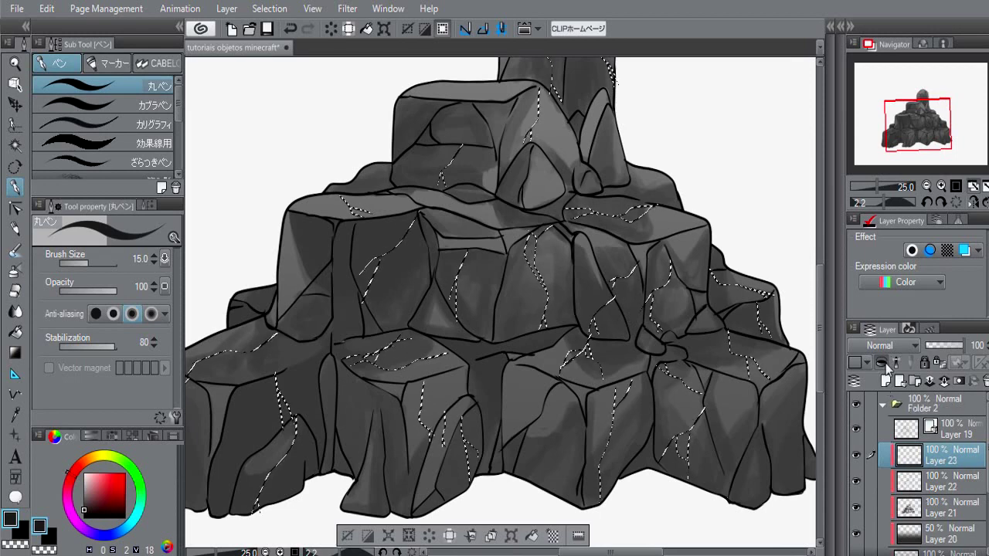
{"action": "left_click_drag", "start_coordinate": [85, 508], "coordinate": [82, 488]}
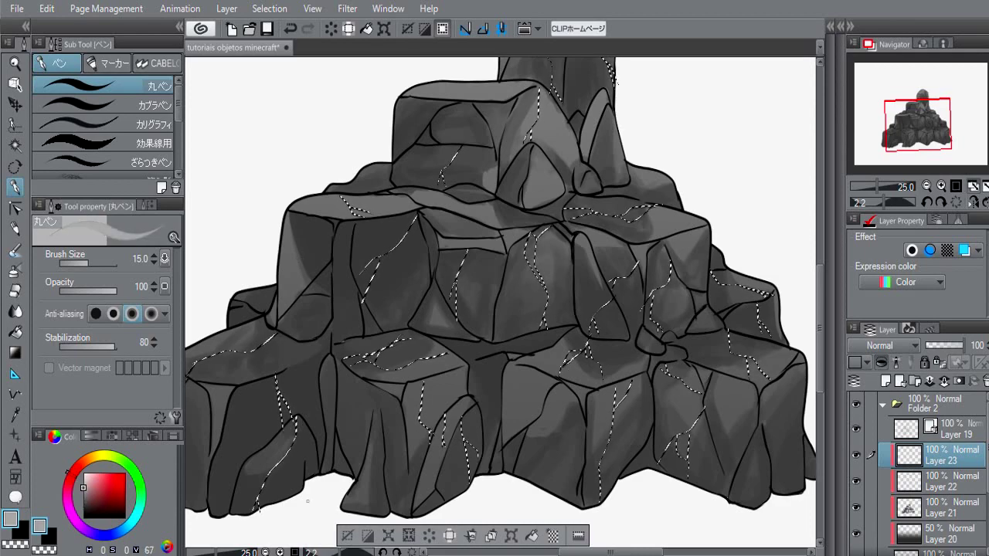
{"action": "left_click", "coordinate": [533, 540]}
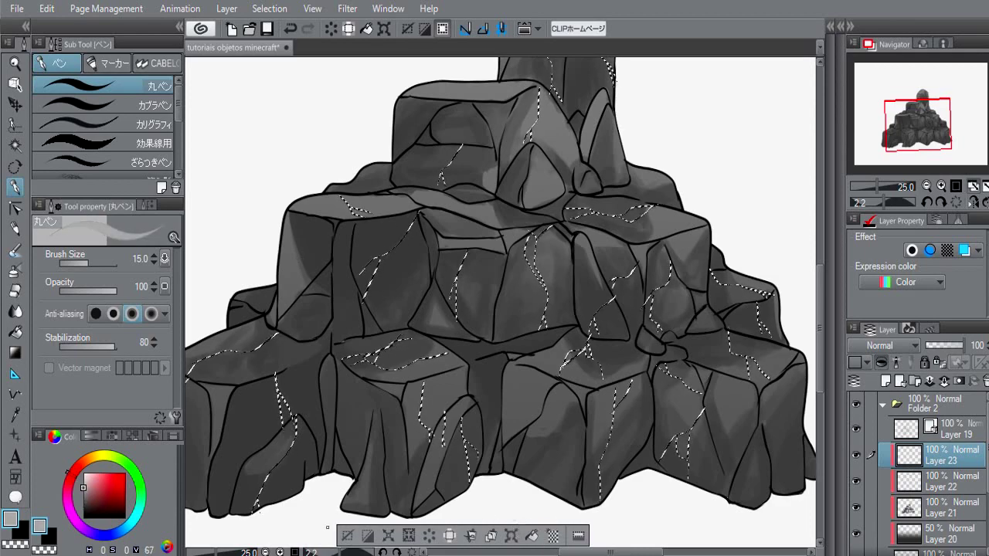
{"action": "left_click", "coordinate": [348, 535]}
{"action": "left_click_drag", "start_coordinate": [506, 303], "coordinate": [532, 348]}
Merge the light and dark crack layers into one and set its opacity to 15%.
{"action": "left_click", "coordinate": [934, 476], "text": "shift"}
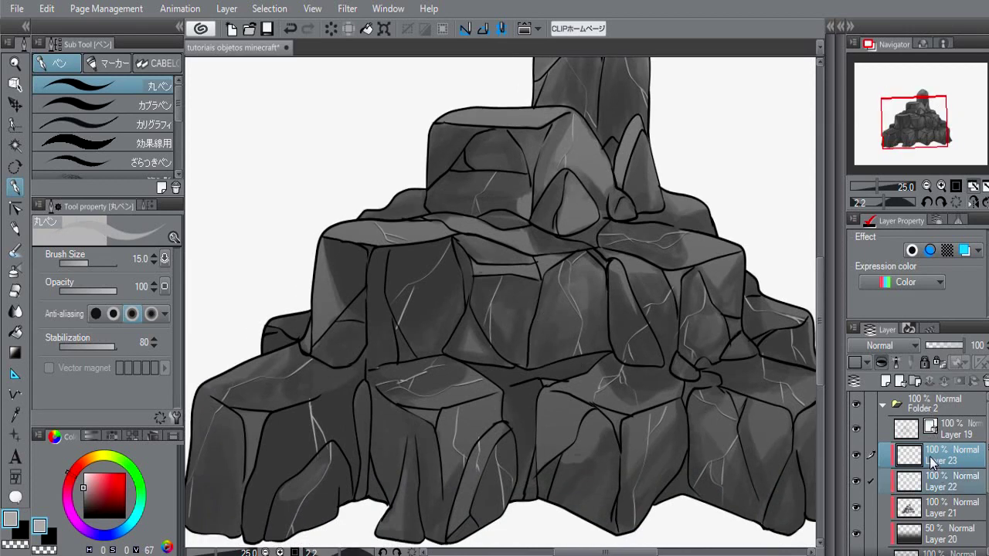
{"action": "left_click", "coordinate": [943, 462]}
{"action": "key", "text": "ctrl+e"}
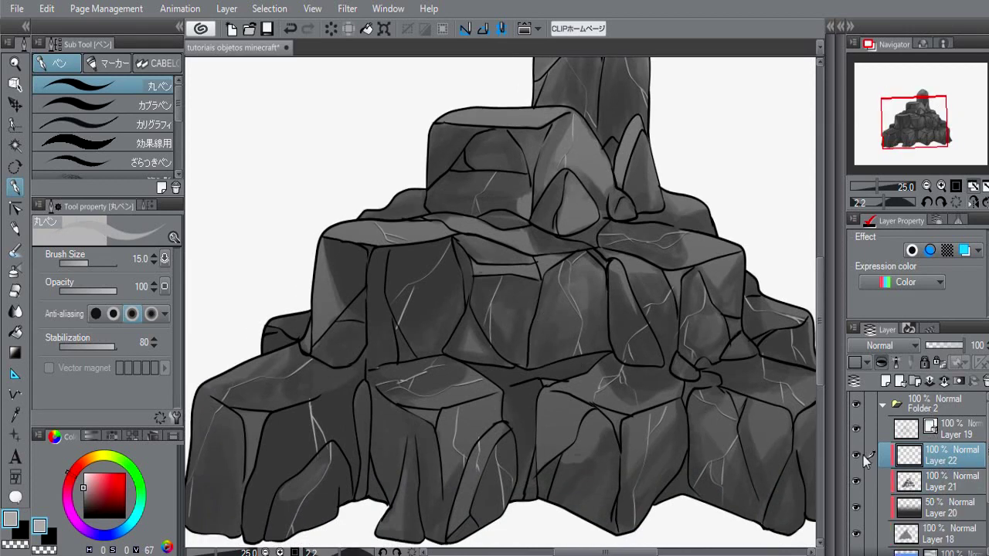
{"action": "left_click_drag", "start_coordinate": [958, 346], "coordinate": [933, 352]}
{"action": "left_click_drag", "start_coordinate": [597, 226], "coordinate": [560, 295]}
{"action": "left_click_drag", "start_coordinate": [533, 367], "coordinate": [620, 462]}
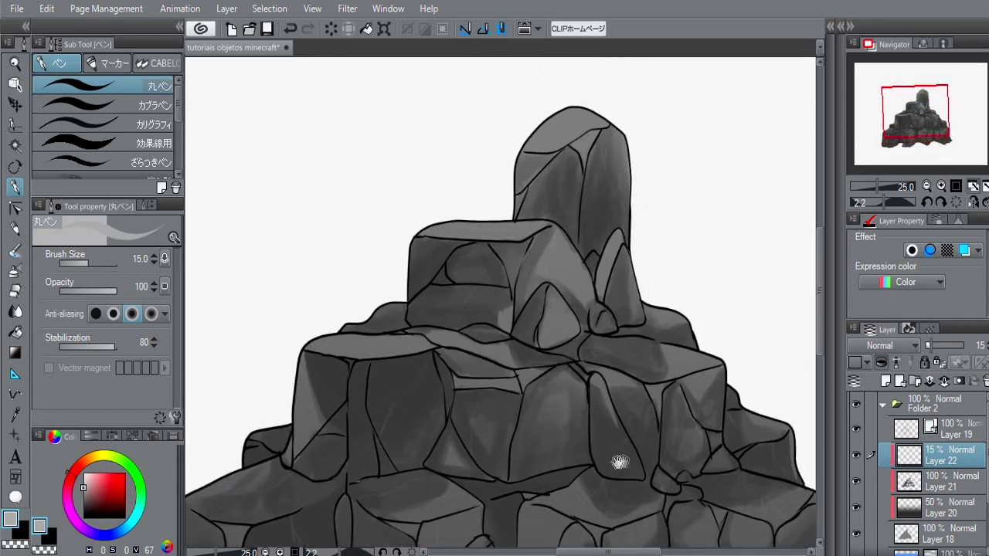
Add a raster layer and paint light grey highlights on the peak's top and right ledge with the transparent watercolor brush at size 64.2.
{"action": "left_click", "coordinate": [885, 381]}
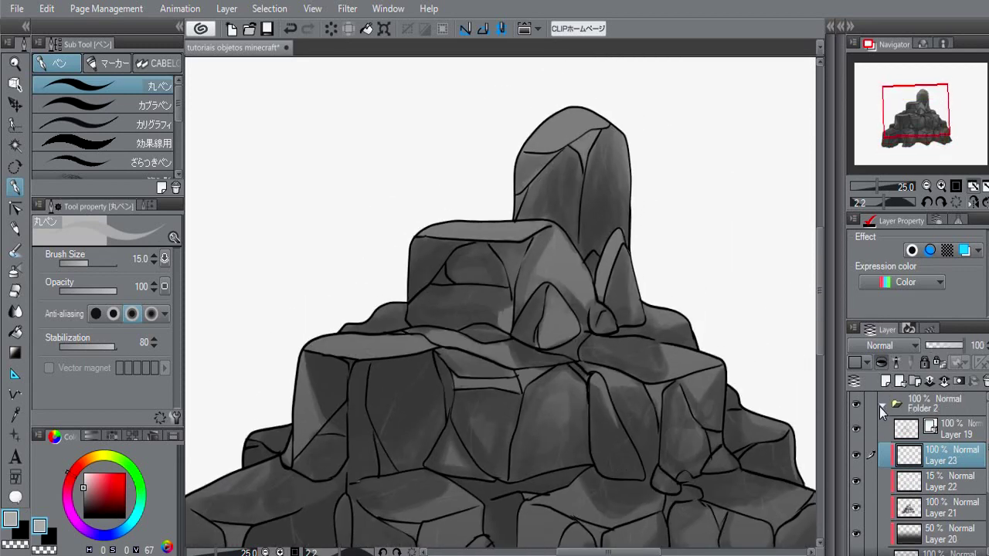
{"action": "key", "text": "p"}
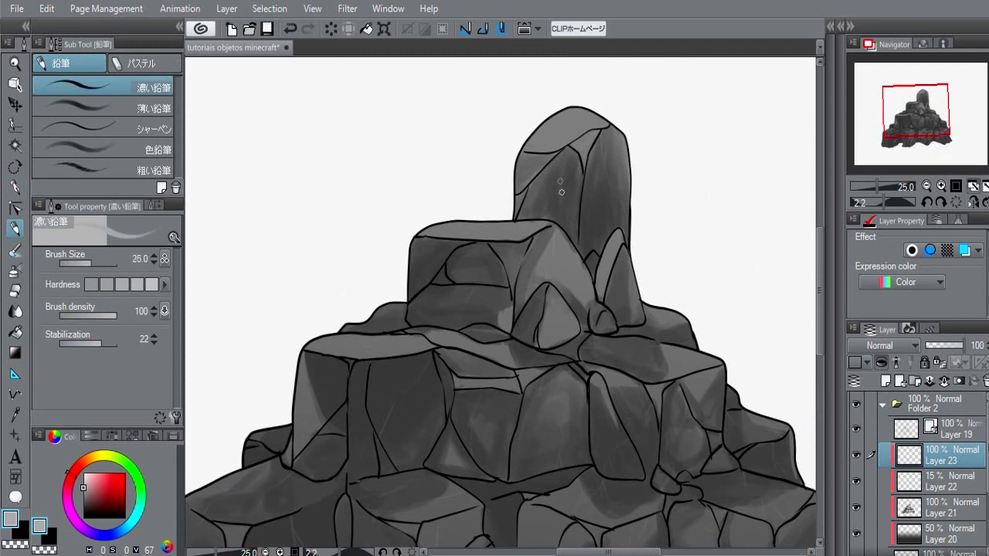
{"action": "key", "text": "b"}
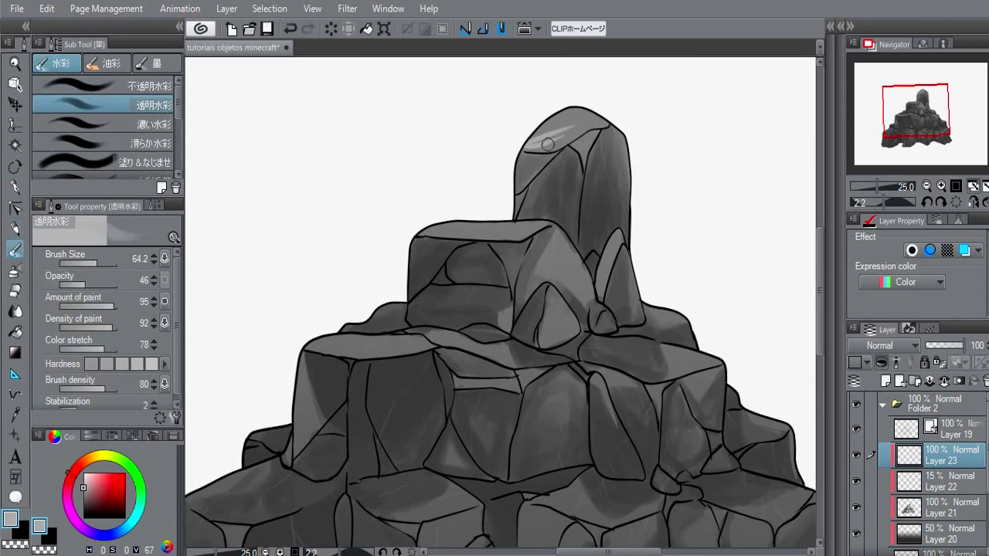
{"action": "left_click_drag", "start_coordinate": [541, 139], "coordinate": [605, 120]}
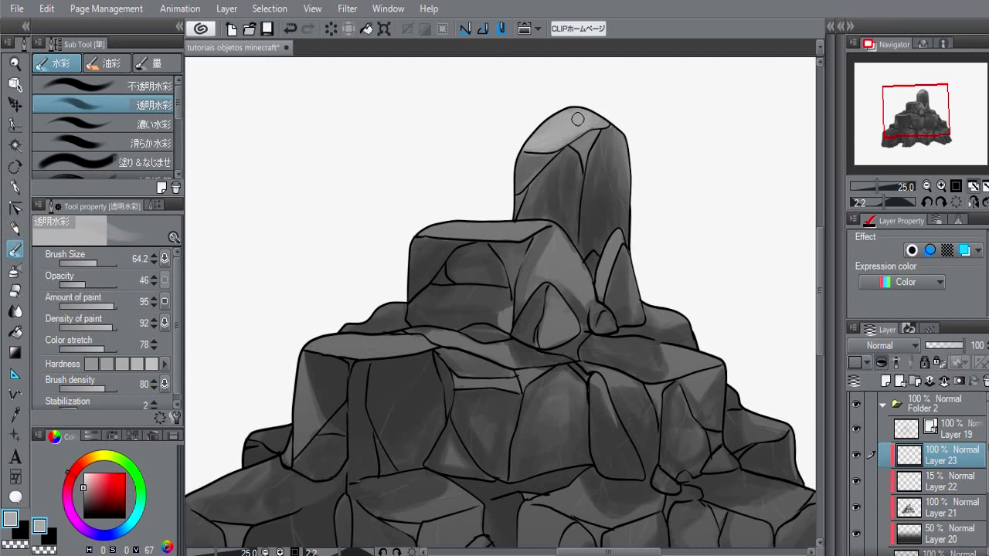
{"action": "mouse_move", "coordinate": [503, 223]}
{"action": "left_mouse_down"}
{"action": "mouse_move", "coordinate": [435, 230]}
{"action": "mouse_move", "coordinate": [520, 230]}
{"action": "left_mouse_up"}
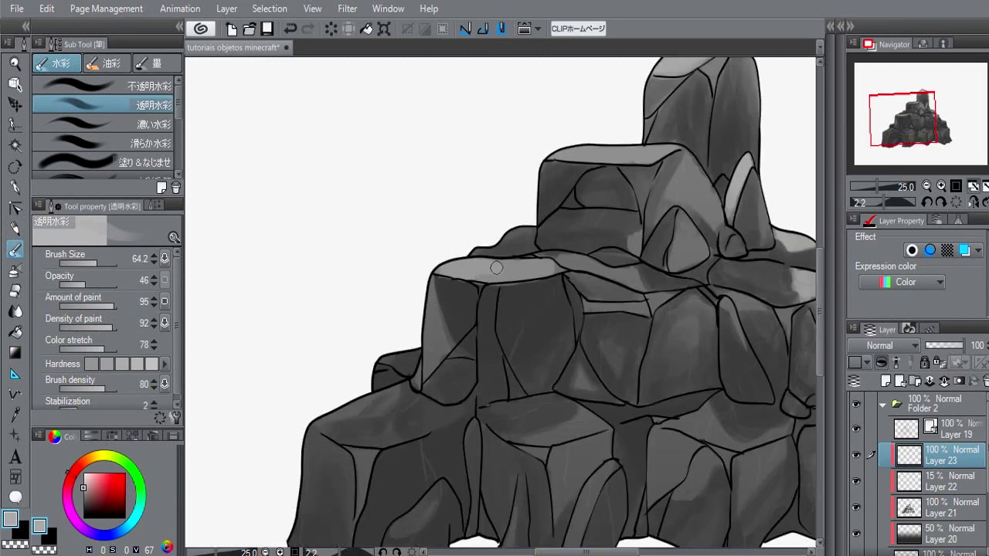
Highlight the left middle-tier block's top, then softly lighten its front face and the leftmost bottom boulder at brush size 190.2.
{"action": "mouse_move", "coordinate": [497, 267]}
{"action": "left_mouse_down"}
{"action": "mouse_move", "coordinate": [492, 276]}
{"action": "mouse_move", "coordinate": [486, 264]}
{"action": "mouse_move", "coordinate": [439, 265]}
{"action": "left_mouse_up"}
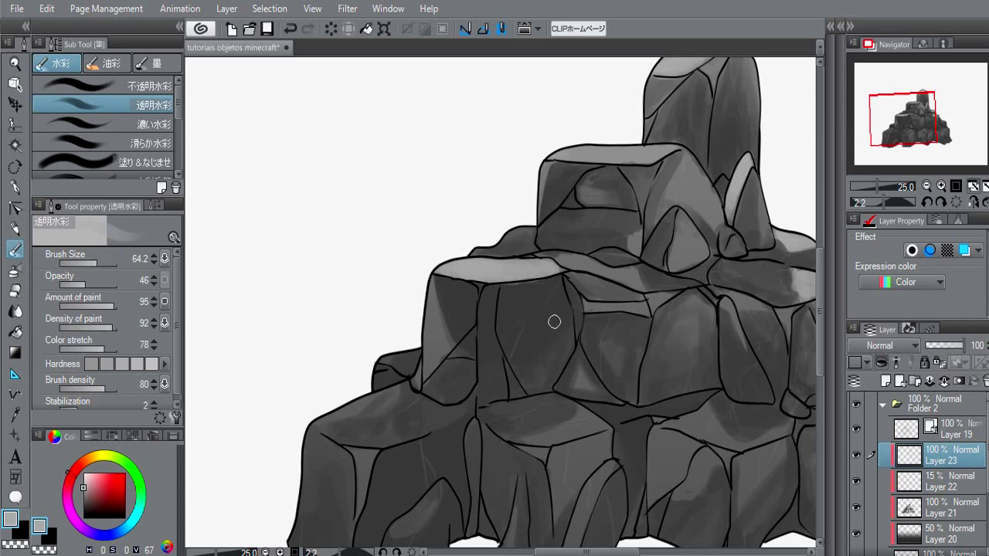
{"action": "mouse_move", "coordinate": [541, 341]}
{"action": "left_mouse_down"}
{"action": "mouse_move", "coordinate": [553, 341]}
{"action": "mouse_move", "coordinate": [538, 358]}
{"action": "mouse_move", "coordinate": [553, 341]}
{"action": "mouse_move", "coordinate": [548, 347]}
{"action": "left_mouse_up"}
{"action": "mouse_move", "coordinate": [338, 391]}
{"action": "left_mouse_down"}
{"action": "mouse_move", "coordinate": [353, 452]}
{"action": "mouse_move", "coordinate": [348, 398]}
{"action": "left_mouse_up"}
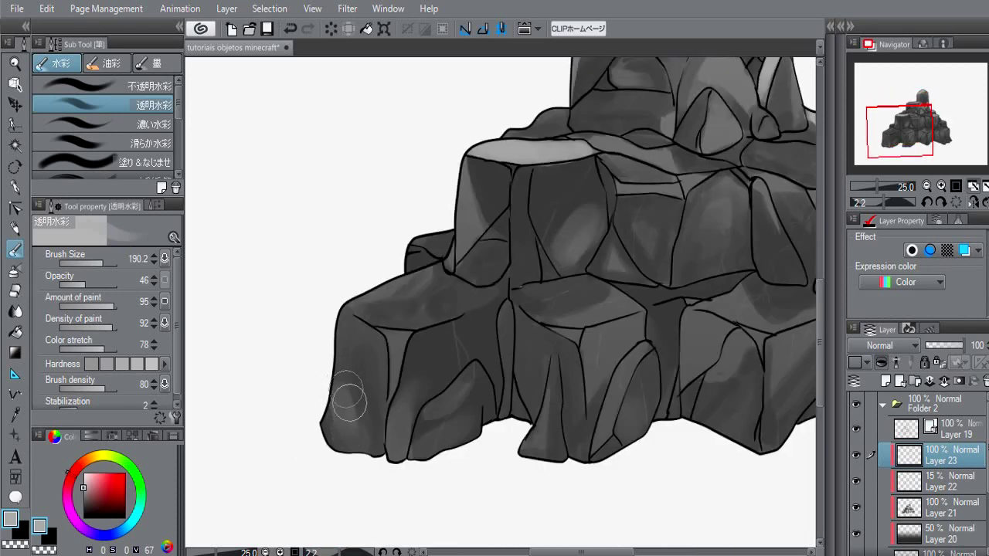
Softly lighten the lower faces of the other bottom boulders and undo the last highlight stroke.
{"action": "left_click_drag", "start_coordinate": [657, 409], "coordinate": [422, 391]}
{"action": "left_click_drag", "start_coordinate": [695, 417], "coordinate": [737, 415]}
{"action": "mouse_move", "coordinate": [528, 393]}
{"action": "left_mouse_down"}
{"action": "mouse_move", "coordinate": [591, 392]}
{"action": "mouse_move", "coordinate": [549, 399]}
{"action": "mouse_move", "coordinate": [568, 413]}
{"action": "left_mouse_up"}
{"action": "key", "text": "ctrl+z"}
{"action": "left_click_drag", "start_coordinate": [500, 362], "coordinate": [532, 394]}
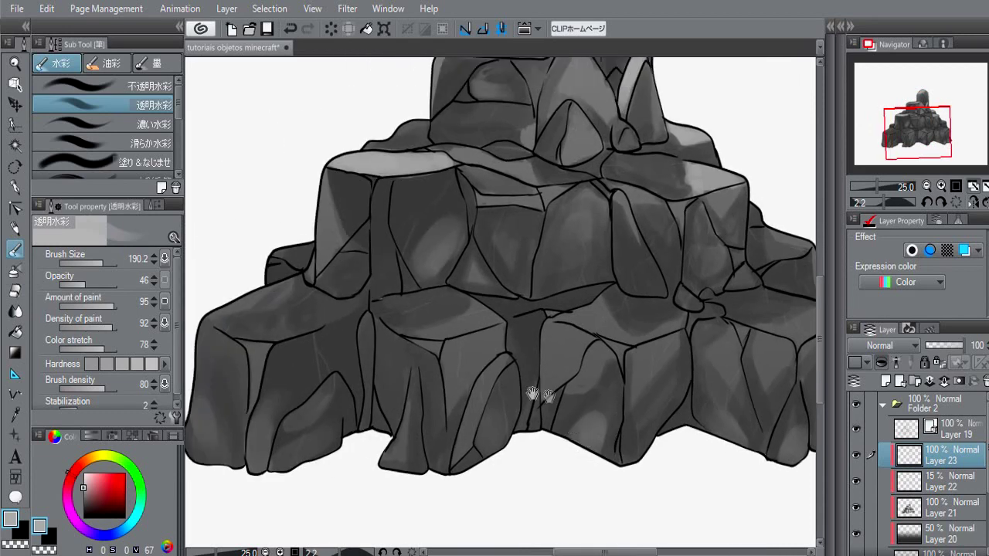
Highlight the top of the leftmost bottom boulder with the transparent watercolor brush at size 65.2, trimming the paint with the hard eraser.
{"action": "mouse_move", "coordinate": [497, 435]}
{"action": "left_mouse_down"}
{"action": "mouse_move", "coordinate": [494, 447]}
{"action": "mouse_move", "coordinate": [557, 470]}
{"action": "left_mouse_up"}
{"action": "key", "text": "["}
{"action": "key", "text": "["}
{"action": "key", "text": "["}
{"action": "key", "text": "["}
{"action": "key", "text": "["}
{"action": "mouse_move", "coordinate": [287, 337]}
{"action": "left_mouse_down"}
{"action": "mouse_move", "coordinate": [364, 315]}
{"action": "mouse_move", "coordinate": [358, 329]}
{"action": "left_mouse_up"}
{"action": "key", "text": "e"}
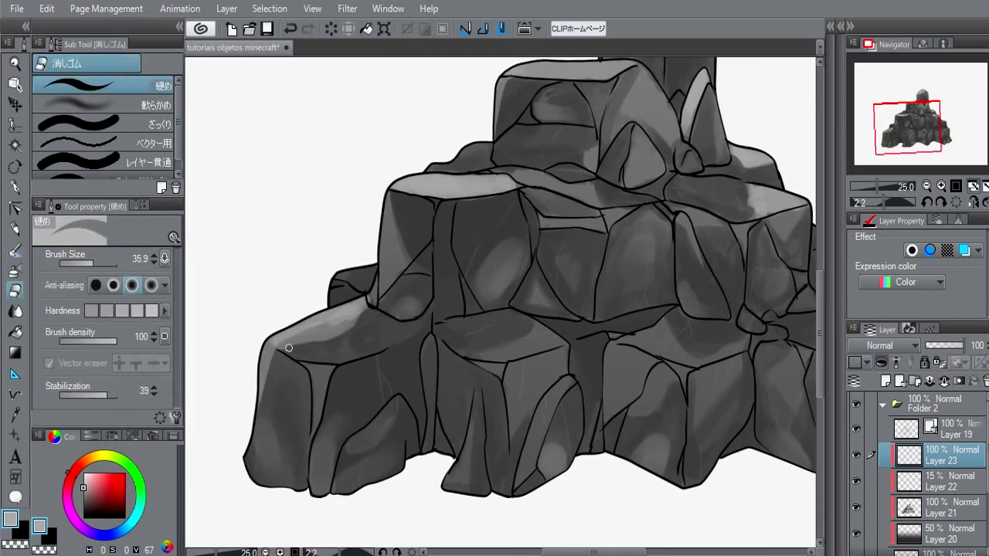
{"action": "key", "text": "b"}
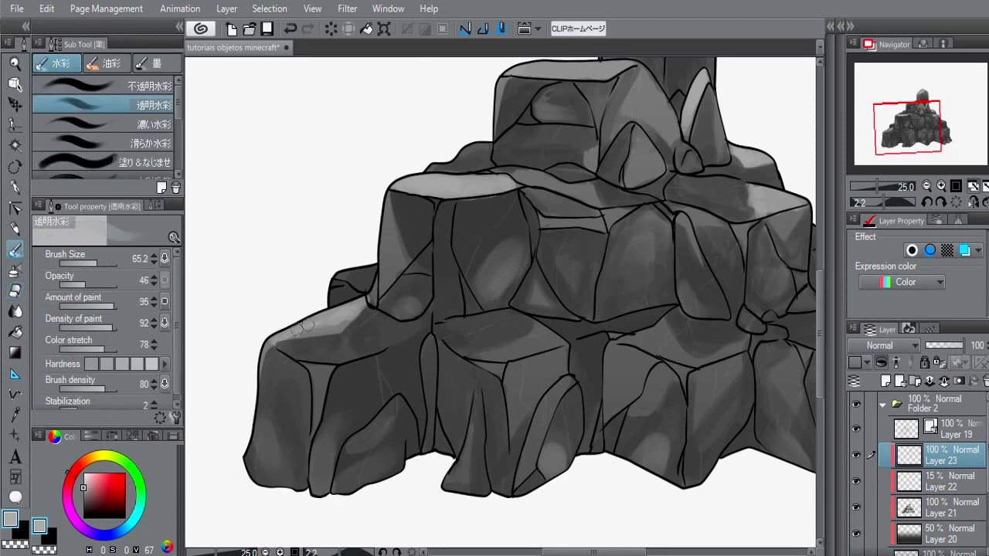
{"action": "left_click_drag", "start_coordinate": [351, 302], "coordinate": [324, 322]}
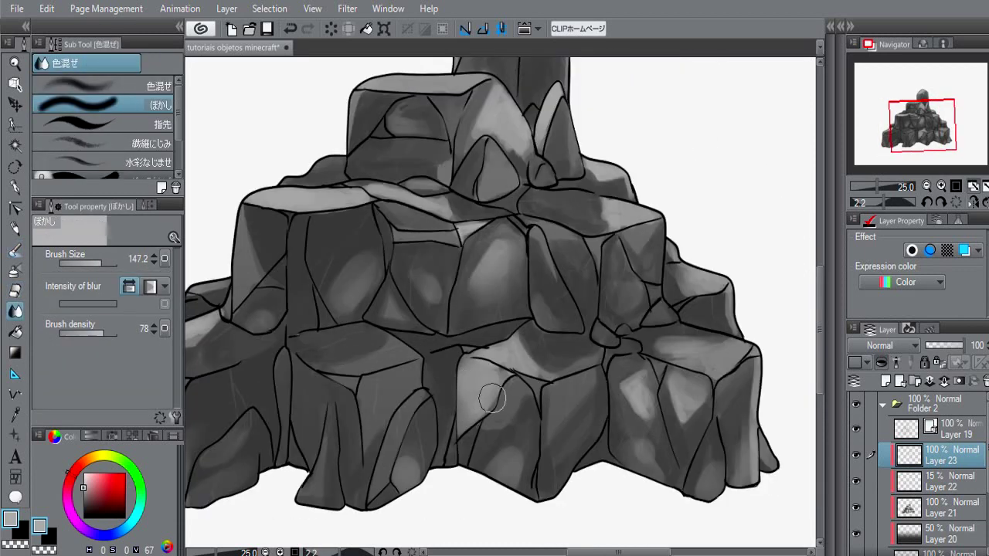
Highlight the upper front face of the second bottom boulder, clean its edge with the eraser and blur it at size 136.3.
{"action": "mouse_move", "coordinate": [408, 455]}
{"action": "left_mouse_down"}
{"action": "mouse_move", "coordinate": [443, 431]}
{"action": "mouse_move", "coordinate": [446, 446]}
{"action": "left_mouse_up"}
{"action": "key", "text": "b"}
{"action": "mouse_move", "coordinate": [444, 346]}
{"action": "left_mouse_down"}
{"action": "mouse_move", "coordinate": [428, 366]}
{"action": "mouse_move", "coordinate": [450, 345]}
{"action": "mouse_move", "coordinate": [415, 358]}
{"action": "mouse_move", "coordinate": [457, 347]}
{"action": "left_mouse_up"}
{"action": "key", "text": "e"}
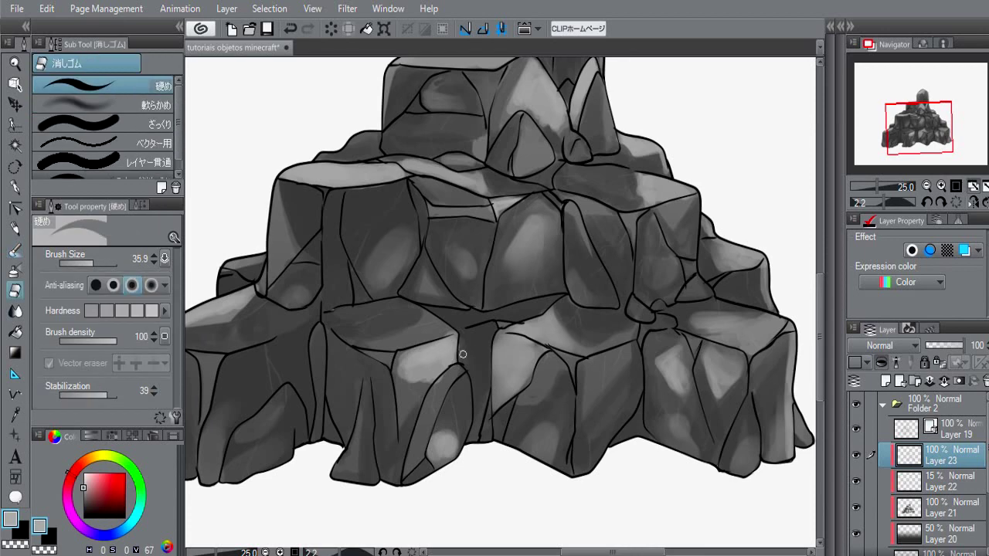
{"action": "key", "text": "j"}
{"action": "left_click_drag", "start_coordinate": [417, 374], "coordinate": [442, 371]}
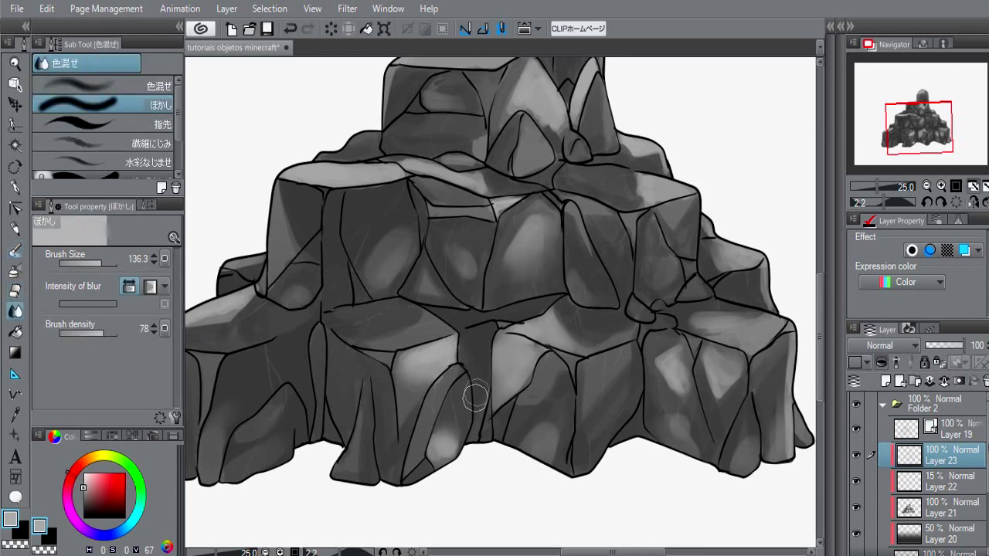
Examine the highlights on the peak, the middle tier and the right-hand bottom boulders.
{"action": "mouse_move", "coordinate": [301, 355]}
{"action": "left_mouse_down"}
{"action": "mouse_move", "coordinate": [466, 407]}
{"action": "mouse_move", "coordinate": [465, 426]}
{"action": "left_mouse_up"}
{"action": "left_click_drag", "start_coordinate": [594, 353], "coordinate": [533, 398]}
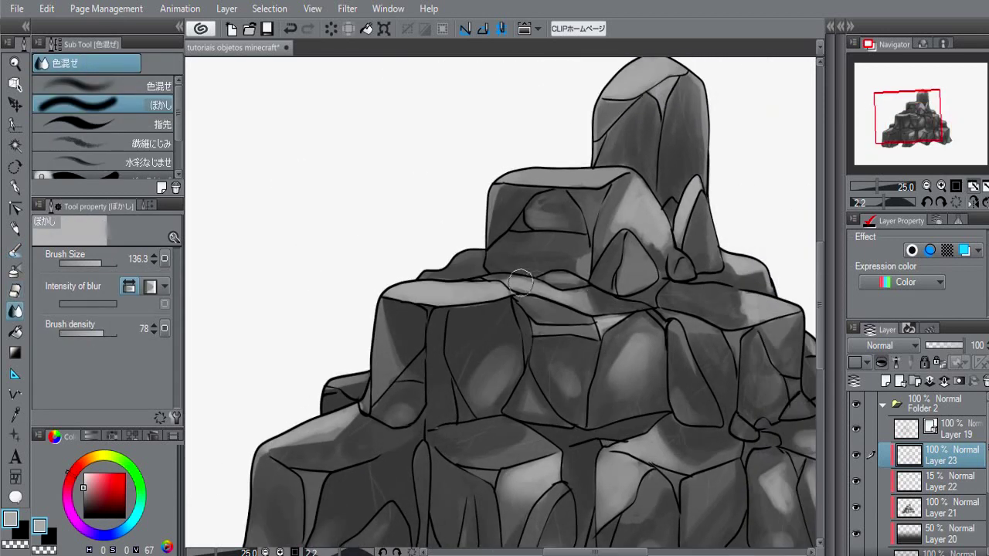
{"action": "left_click_drag", "start_coordinate": [680, 241], "coordinate": [607, 291]}
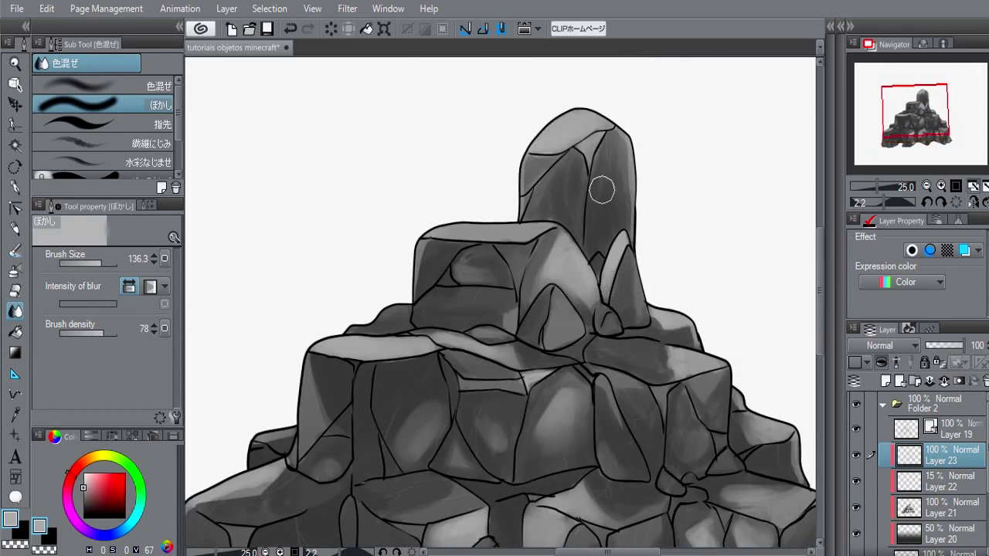
{"action": "left_click_drag", "start_coordinate": [664, 320], "coordinate": [506, 317]}
{"action": "left_click_drag", "start_coordinate": [539, 468], "coordinate": [538, 273]}
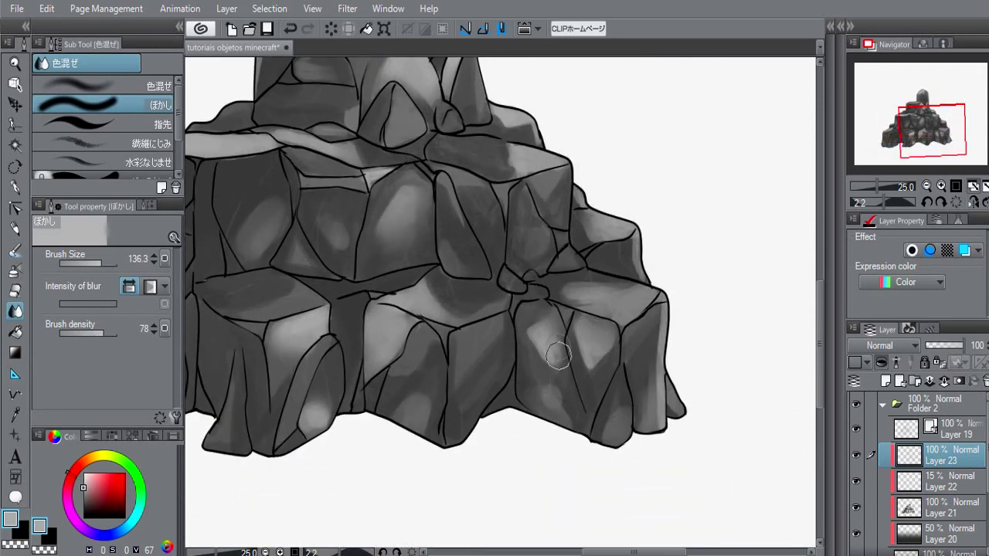
{"action": "mouse_move", "coordinate": [620, 298]}
{"action": "left_mouse_down"}
{"action": "mouse_move", "coordinate": [577, 292]}
{"action": "mouse_move", "coordinate": [621, 326]}
{"action": "left_mouse_up"}
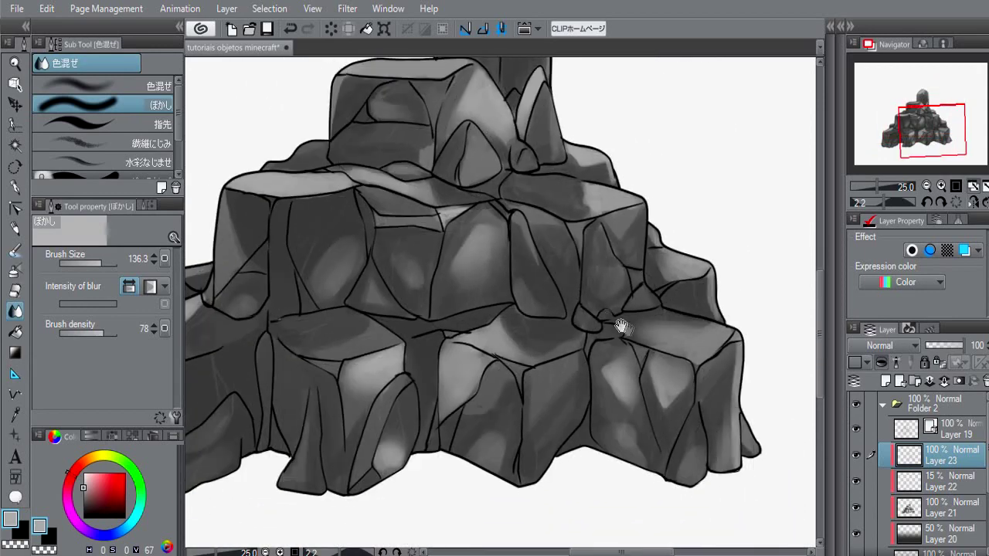
{"action": "scroll", "coordinate": [767, 228], "scroll_direction": "down", "scroll_amount": 1}
Paint thin highlights along the right middle-tier slab edges with the watercolor brush at size 25 and level the canvas view.
{"action": "key", "text": "b"}
{"action": "left_click", "coordinate": [956, 201]}
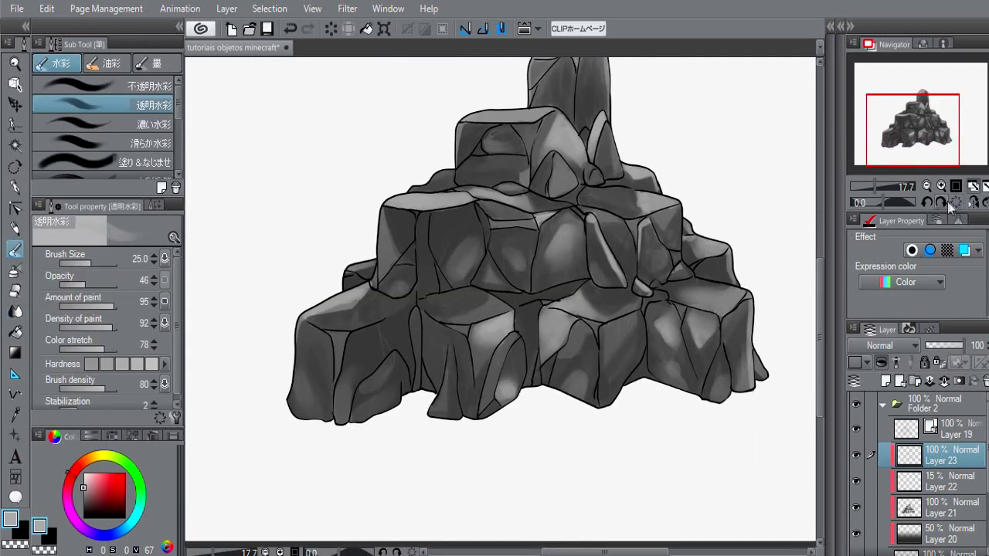
{"action": "left_click", "coordinate": [986, 189]}
{"action": "scroll", "coordinate": [501, 311], "scroll_direction": "up", "scroll_amount": 1}
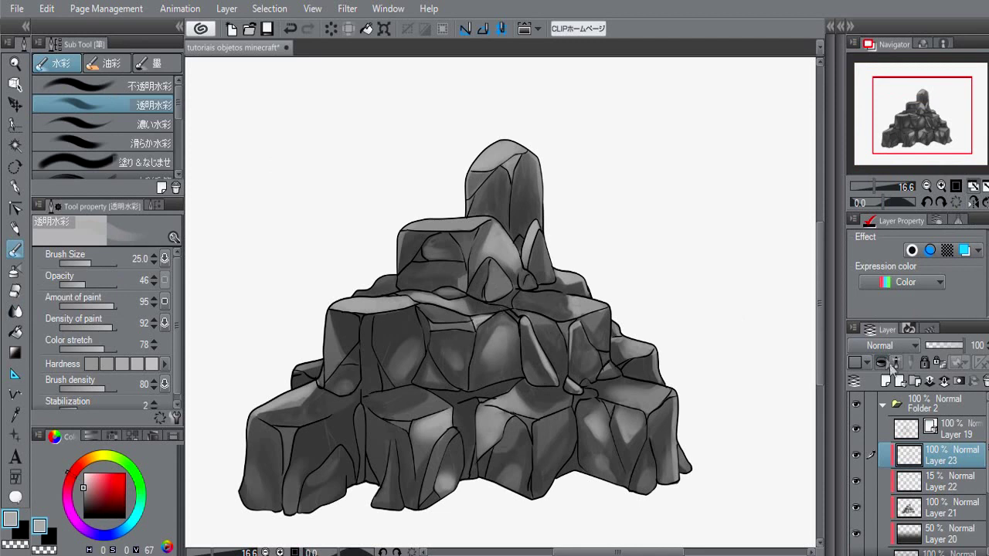
{"action": "left_click", "coordinate": [887, 382]}
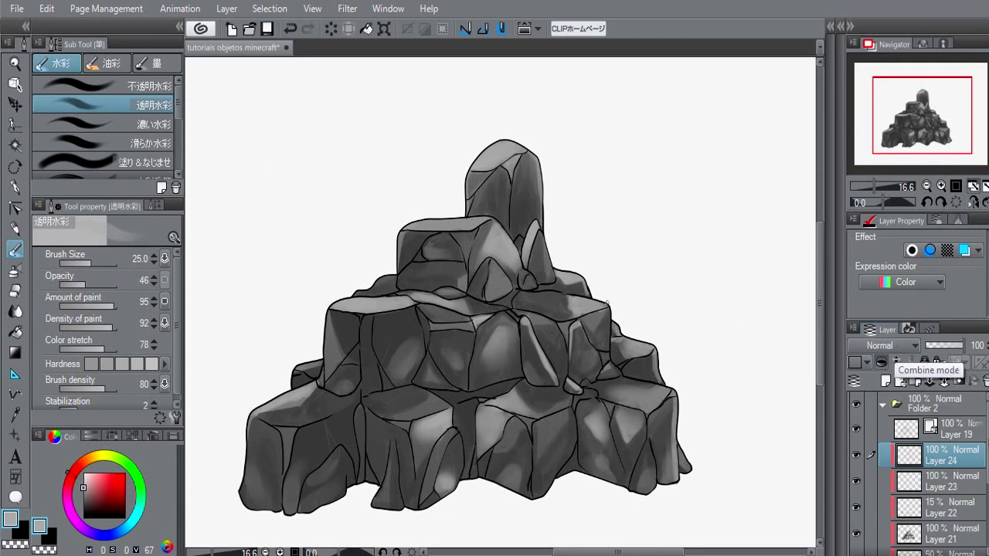
{"action": "left_click", "coordinate": [498, 161], "text": "alt"}
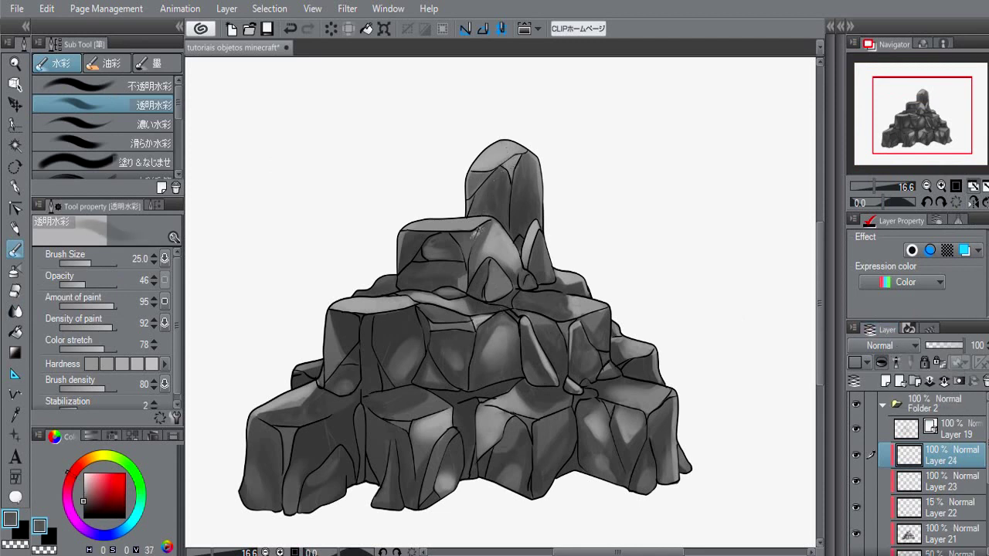
{"action": "left_click", "coordinate": [880, 345]}
{"action": "left_click", "coordinate": [865, 27]}
{"action": "key", "text": "g"}
{"action": "left_click_drag", "start_coordinate": [488, 494], "coordinate": [482, 133]}
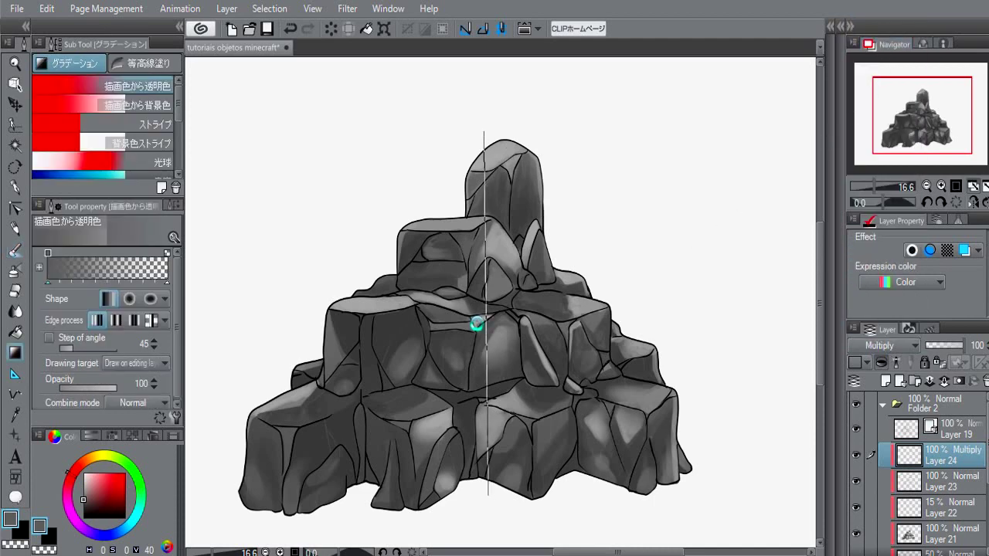
{"action": "left_click_drag", "start_coordinate": [962, 345], "coordinate": [955, 350]}
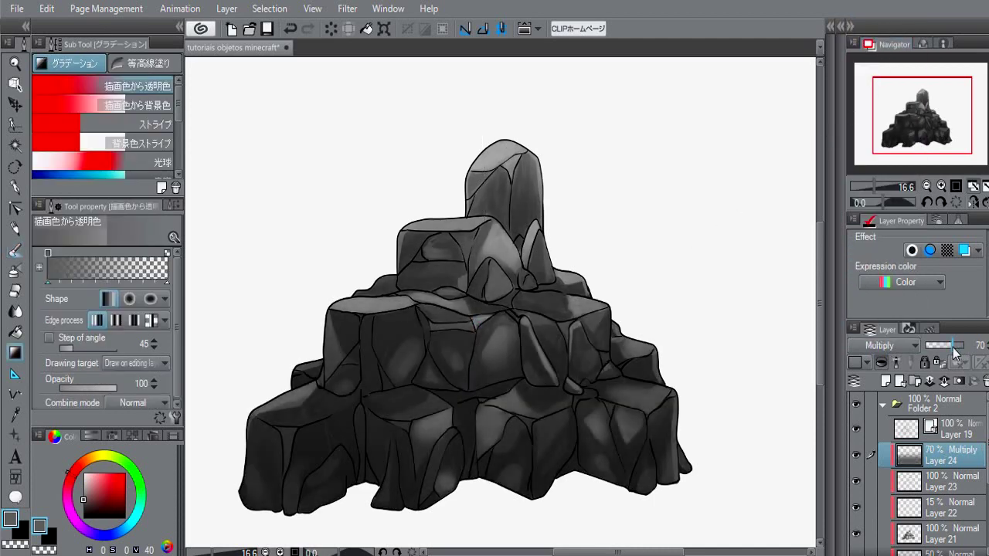
{"action": "left_click", "coordinate": [986, 380]}
Add a clipped raster layer directly above the crack layer and set its blending mode to Multiply.
{"action": "left_click", "coordinate": [911, 453]}
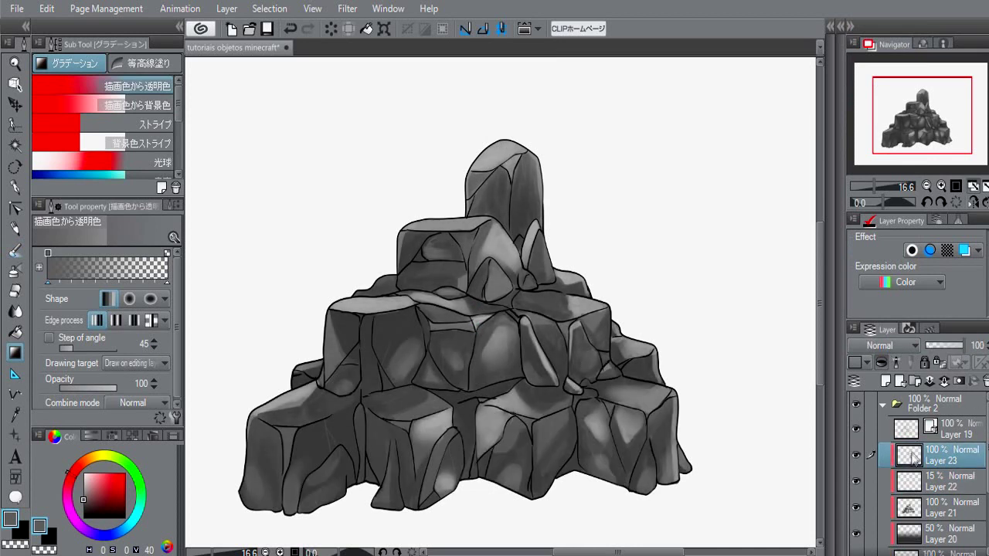
{"action": "left_click", "coordinate": [912, 482]}
{"action": "left_click", "coordinate": [886, 381]}
{"action": "left_click", "coordinate": [883, 363]}
{"action": "left_click", "coordinate": [888, 346]}
{"action": "left_click", "coordinate": [866, 28]}
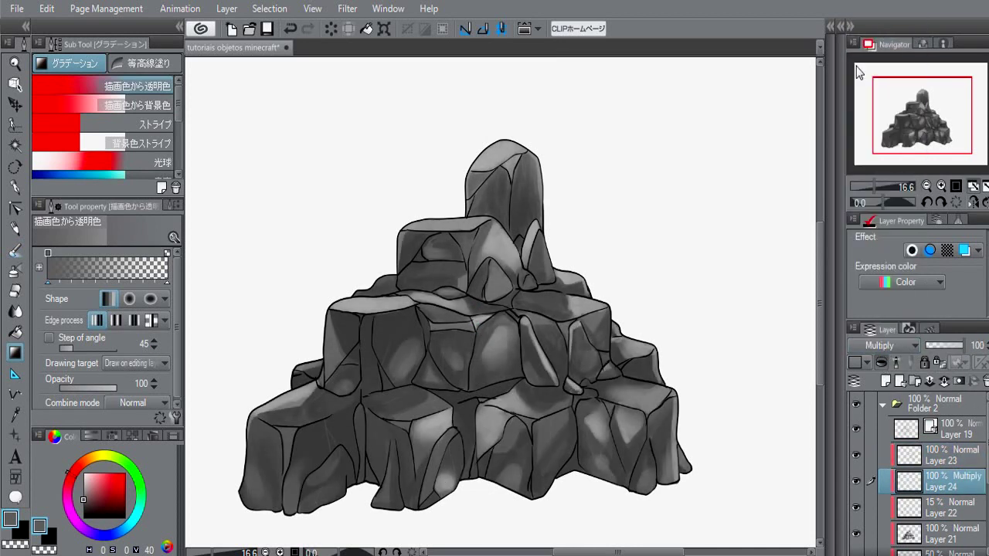
Choose a dark green, apply a colour-to-transparent gradient from the rocks' base up to the peak and set the layer's opacity to 47%.
{"action": "left_click", "coordinate": [116, 537]}
{"action": "left_click_drag", "start_coordinate": [97, 502], "coordinate": [139, 492]}
{"action": "left_click", "coordinate": [139, 507]}
{"action": "left_click", "coordinate": [113, 503]}
{"action": "left_click", "coordinate": [121, 508]}
{"action": "left_click_drag", "start_coordinate": [465, 499], "coordinate": [482, 132]}
{"action": "left_click_drag", "start_coordinate": [947, 346], "coordinate": [946, 353]}
Add a raster layer clipped to the line art and choose a near-black drawing colour.
{"action": "left_click", "coordinate": [887, 381]}
{"action": "left_click", "coordinate": [88, 512]}
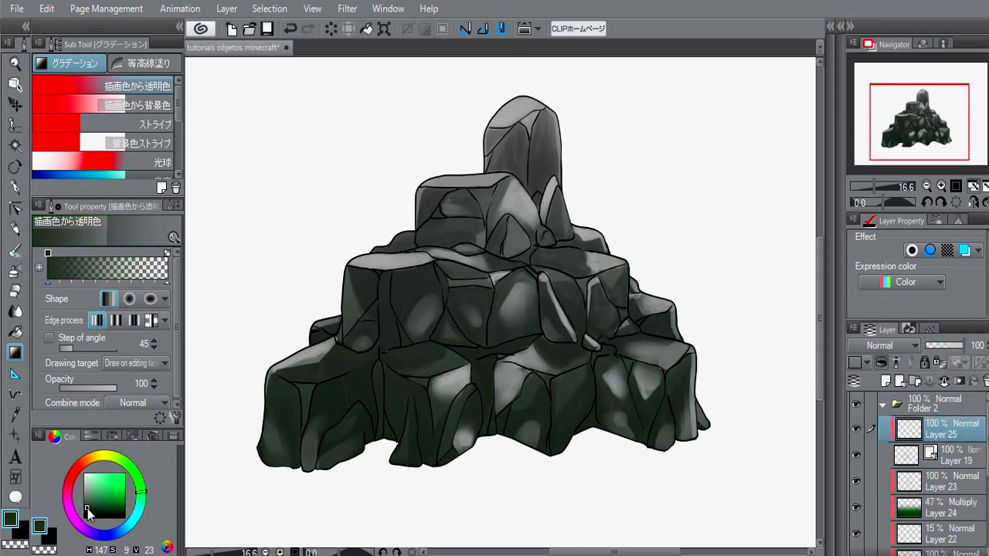
{"action": "left_click_drag", "start_coordinate": [88, 509], "coordinate": [83, 514]}
Lasso around the whole rock pile, fill the selection with near-black to recolour the line art and deselect.
{"action": "left_click", "coordinate": [16, 187]}
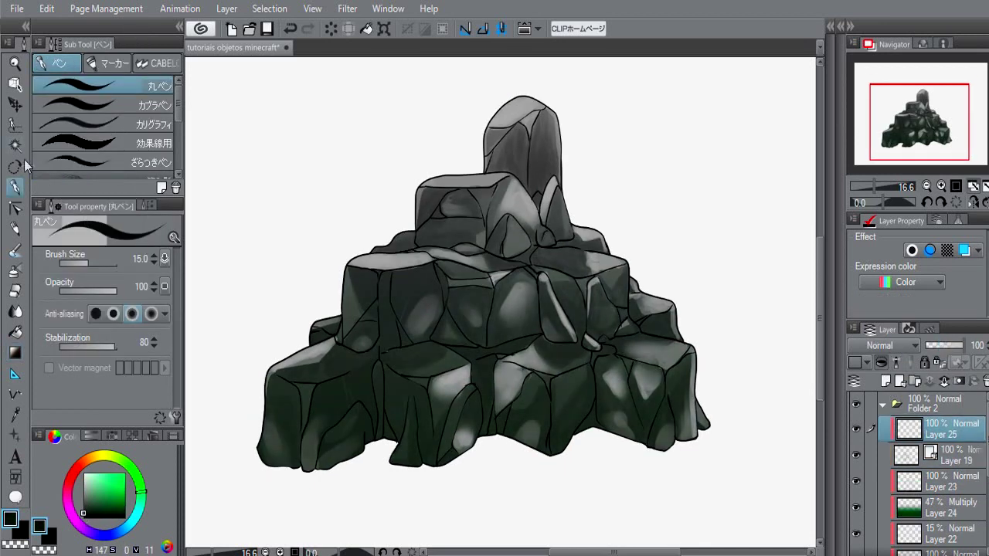
{"action": "left_click", "coordinate": [15, 123]}
{"action": "left_click", "coordinate": [100, 124]}
{"action": "left_click_drag", "start_coordinate": [472, 79], "coordinate": [479, 77]}
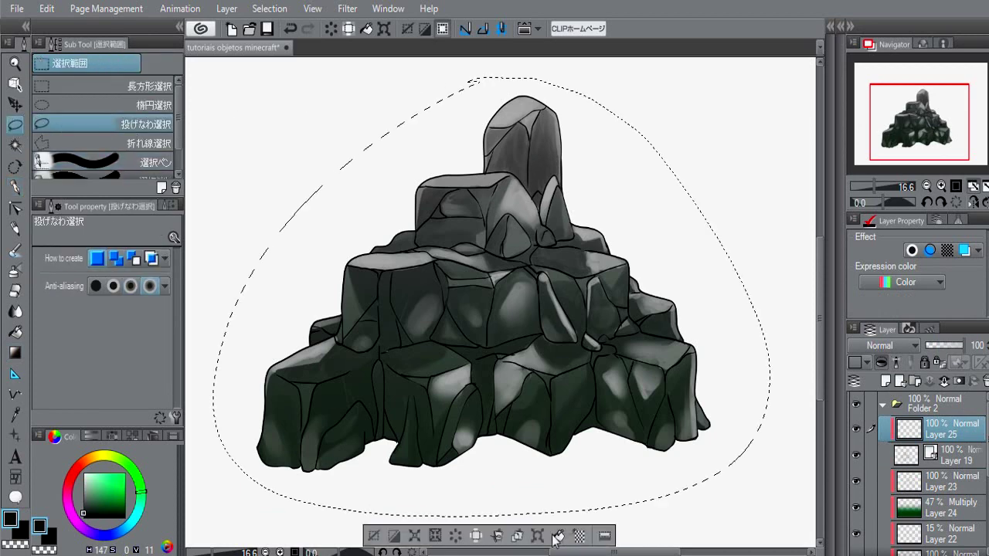
{"action": "left_click", "coordinate": [556, 536]}
{"action": "left_click", "coordinate": [84, 513]}
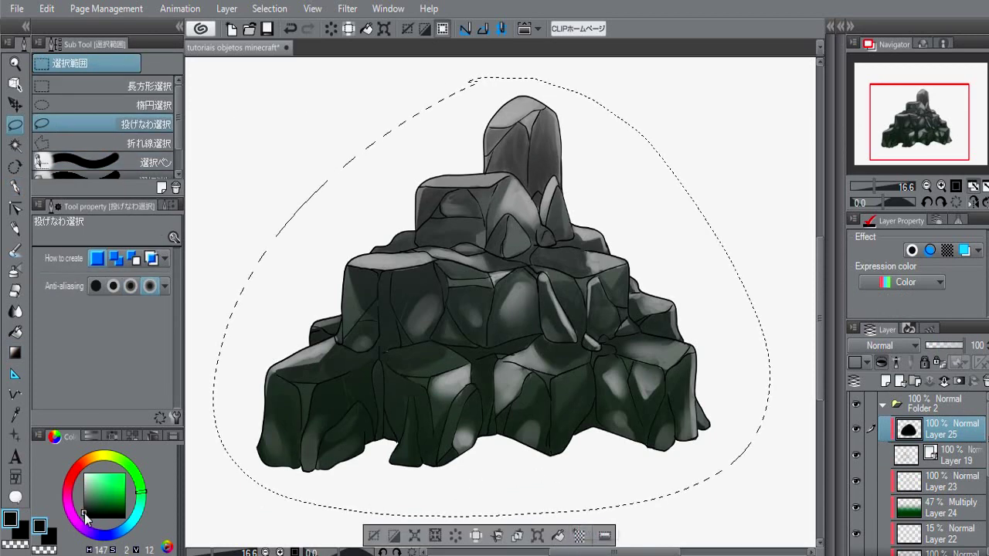
{"action": "left_click_drag", "start_coordinate": [84, 513], "coordinate": [83, 514]}
{"action": "left_click", "coordinate": [374, 536]}
Add a raster layer between the rocks' base fill layer and the reference image.
{"action": "left_click_drag", "start_coordinate": [985, 455], "coordinate": [985, 527]}
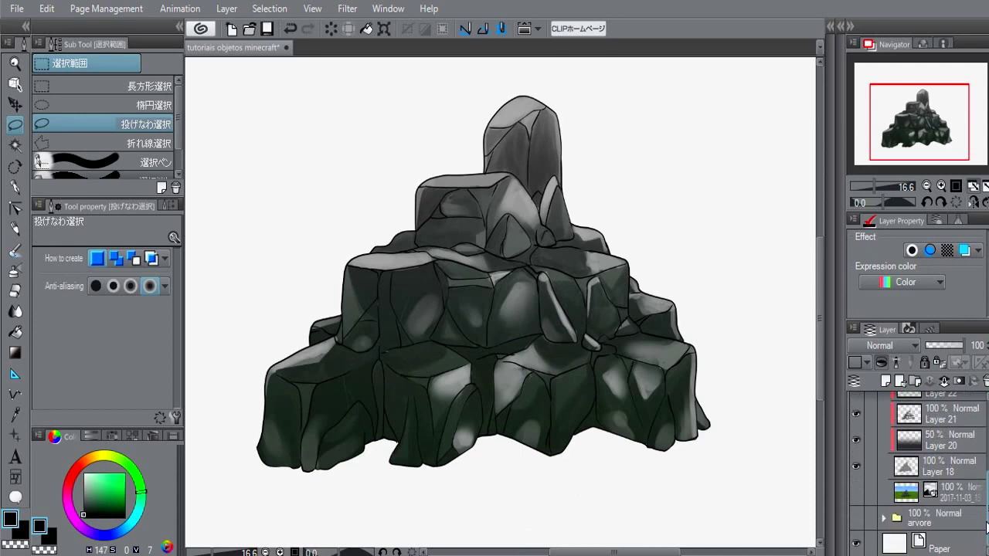
{"action": "left_click", "coordinate": [912, 498]}
{"action": "left_click", "coordinate": [885, 381]}
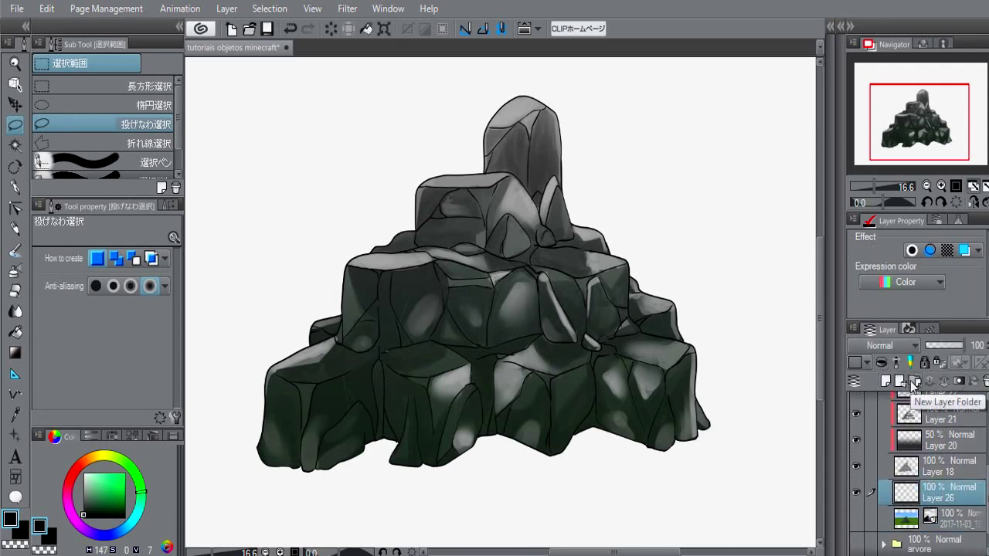
{"action": "left_click_drag", "start_coordinate": [536, 310], "coordinate": [553, 299]}
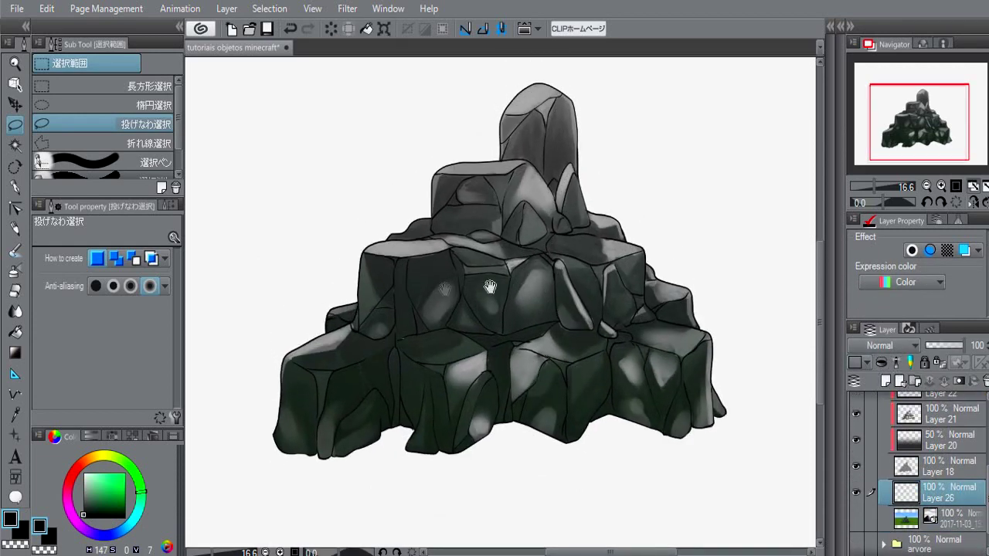
Outline an irregular, jagged ground patch around the rocks' base with the polyline selection.
{"action": "left_click", "coordinate": [47, 142]}
{"action": "scroll", "coordinate": [380, 291], "scroll_direction": "down", "scroll_amount": 1}
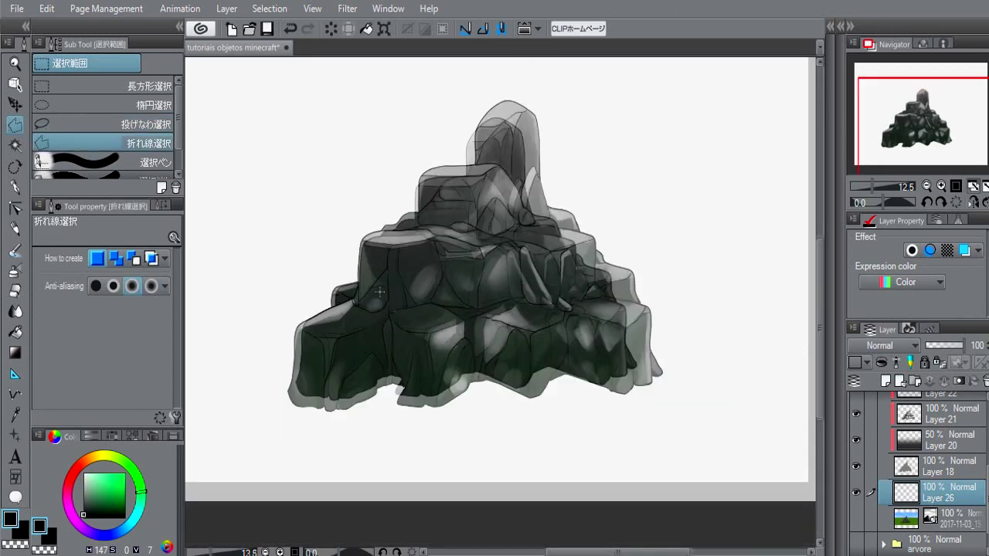
{"action": "scroll", "coordinate": [262, 341], "scroll_direction": "up", "scroll_amount": 1}
{"action": "left_click", "coordinate": [263, 340]}
{"action": "left_click_drag", "start_coordinate": [748, 340], "coordinate": [642, 339]}
{"action": "left_click", "coordinate": [645, 335]}
{"action": "left_click", "coordinate": [740, 407]}
{"action": "left_click", "coordinate": [695, 469]}
{"action": "left_click", "coordinate": [635, 459]}
{"action": "left_click", "coordinate": [613, 486]}
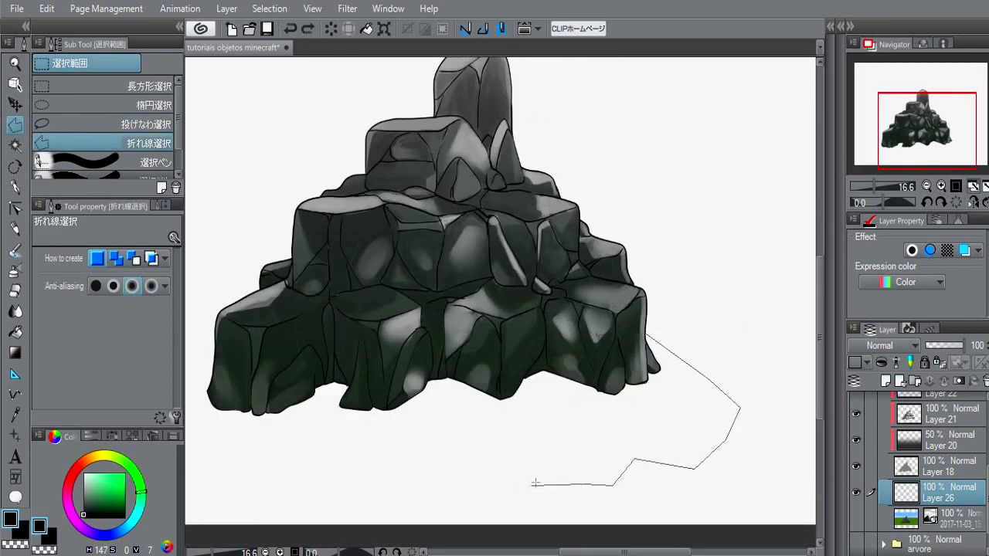
{"action": "left_click", "coordinate": [532, 485]}
{"action": "left_click", "coordinate": [447, 483]}
{"action": "left_click", "coordinate": [389, 510]}
{"action": "left_click", "coordinate": [349, 479]}
{"action": "left_click", "coordinate": [309, 476]}
{"action": "left_click_drag", "start_coordinate": [224, 473], "coordinate": [406, 485]}
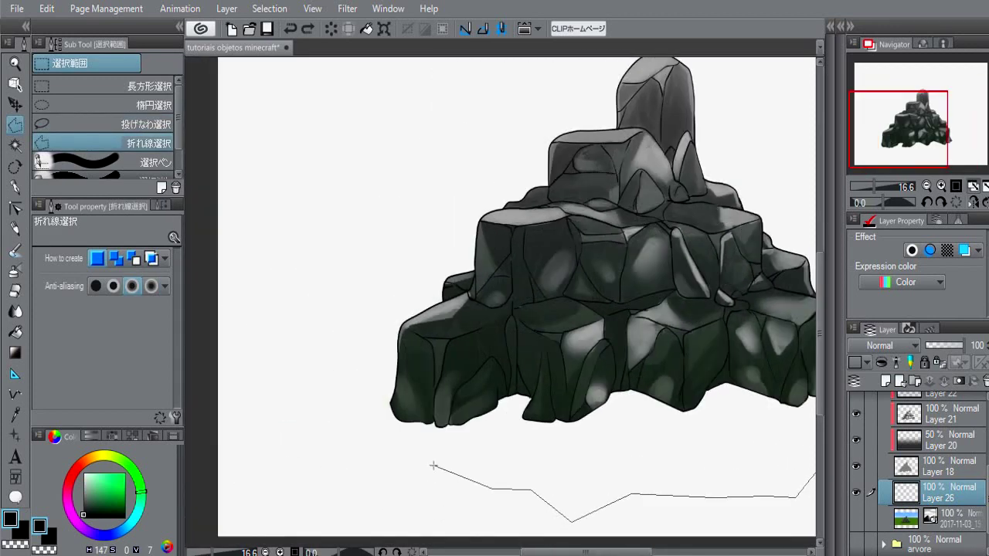
{"action": "left_click", "coordinate": [434, 465]}
{"action": "left_click", "coordinate": [321, 461]}
{"action": "left_click", "coordinate": [316, 398]}
{"action": "left_click", "coordinate": [297, 390]}
{"action": "double_click", "coordinate": [348, 372]}
Fill the ground selection with dark green, deselect it and add a clipped raster layer above.
{"action": "left_click_drag", "start_coordinate": [621, 383], "coordinate": [518, 348]}
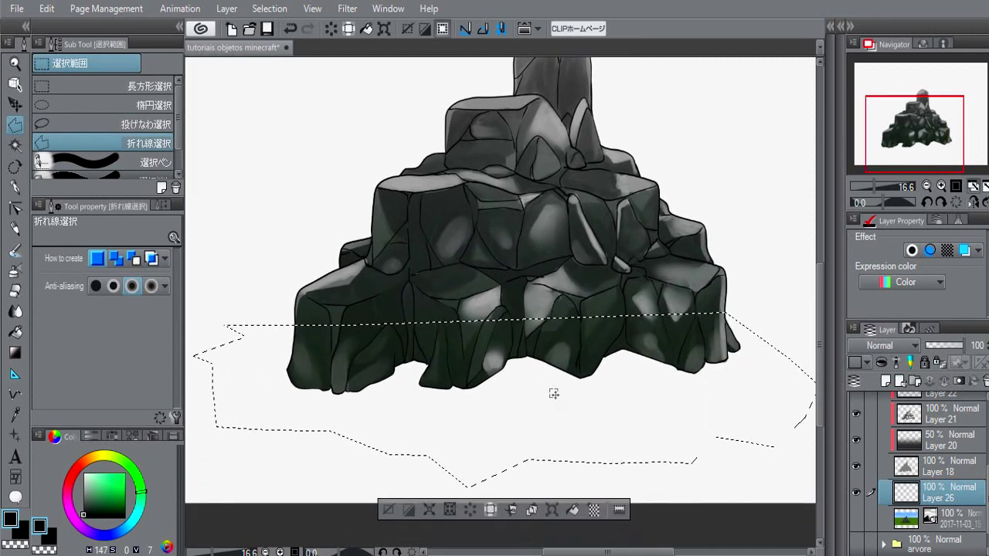
{"action": "left_click", "coordinate": [142, 484]}
{"action": "left_click", "coordinate": [117, 508]}
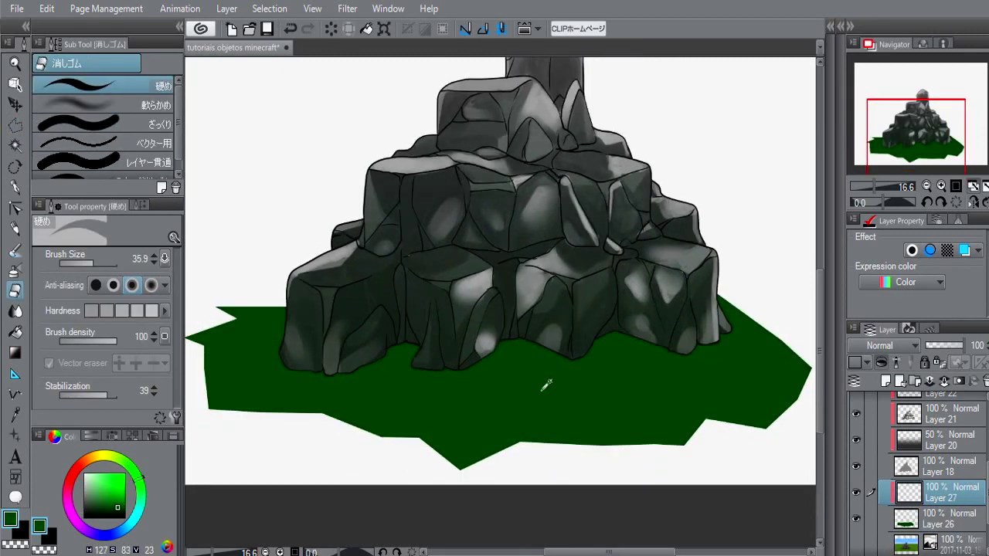
Brighten the ground patch's outer edge with a lighter green using the soft airbrush at size 554.5.
{"action": "left_click_drag", "start_coordinate": [118, 508], "coordinate": [146, 494]}
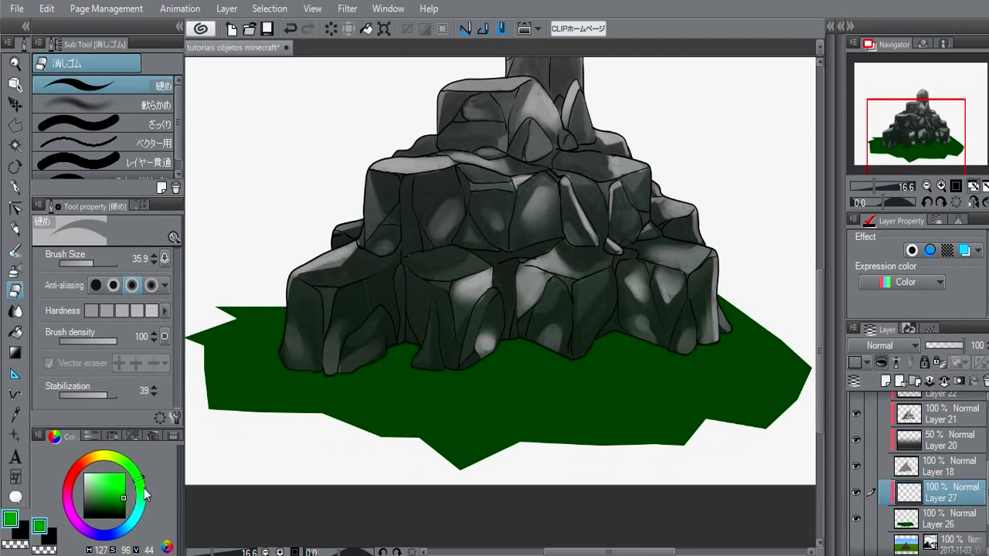
{"action": "key", "text": "b"}
{"action": "mouse_move", "coordinate": [250, 324]}
{"action": "left_mouse_down"}
{"action": "mouse_move", "coordinate": [217, 328]}
{"action": "mouse_move", "coordinate": [232, 394]}
{"action": "left_mouse_up"}
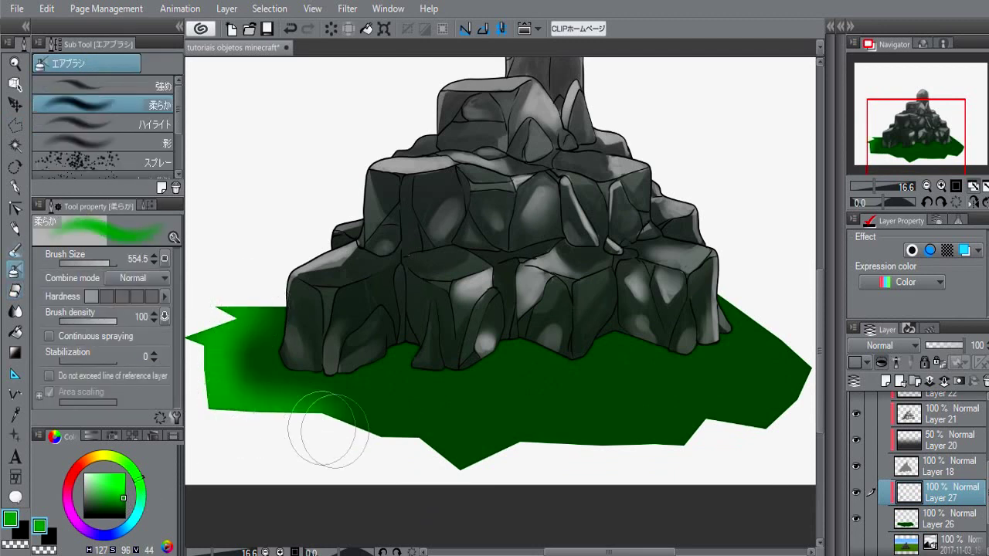
{"action": "mouse_move", "coordinate": [327, 430]}
{"action": "left_mouse_down"}
{"action": "mouse_move", "coordinate": [508, 473]}
{"action": "mouse_move", "coordinate": [498, 451]}
{"action": "mouse_move", "coordinate": [486, 458]}
{"action": "mouse_move", "coordinate": [740, 441]}
{"action": "mouse_move", "coordinate": [629, 415]}
{"action": "left_mouse_up"}
Draw small light and dark green grass blades across the ground patch with the round pen at size 50.
{"action": "key", "text": "p"}
{"action": "key", "text": "bracketright"}
{"action": "key", "text": "bracketright"}
{"action": "key", "text": "bracketright"}
{"action": "key", "text": "bracketright"}
{"action": "key", "text": "bracketright"}
{"action": "key", "text": "bracketright"}
{"action": "mouse_move", "coordinate": [651, 392]}
{"action": "left_mouse_down"}
{"action": "mouse_move", "coordinate": [641, 415]}
{"action": "mouse_move", "coordinate": [694, 392]}
{"action": "left_mouse_up"}
{"action": "left_click_drag", "start_coordinate": [735, 402], "coordinate": [743, 382]}
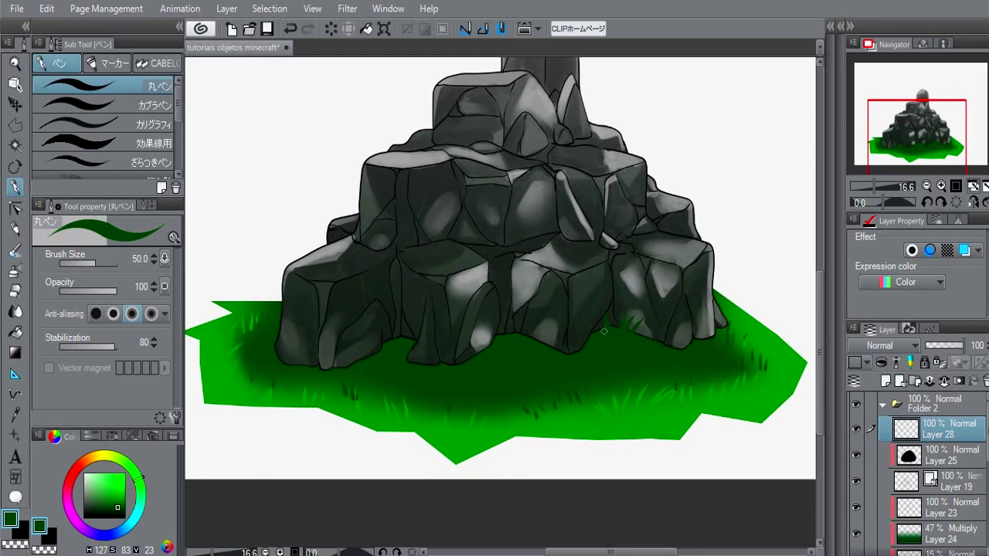
Draw dark green grass blades overlapping the bottom boulders' base on a new top layer with the round pen.
{"action": "left_click_drag", "start_coordinate": [589, 342], "coordinate": [583, 331]}
{"action": "left_click_drag", "start_coordinate": [547, 343], "coordinate": [544, 332]}
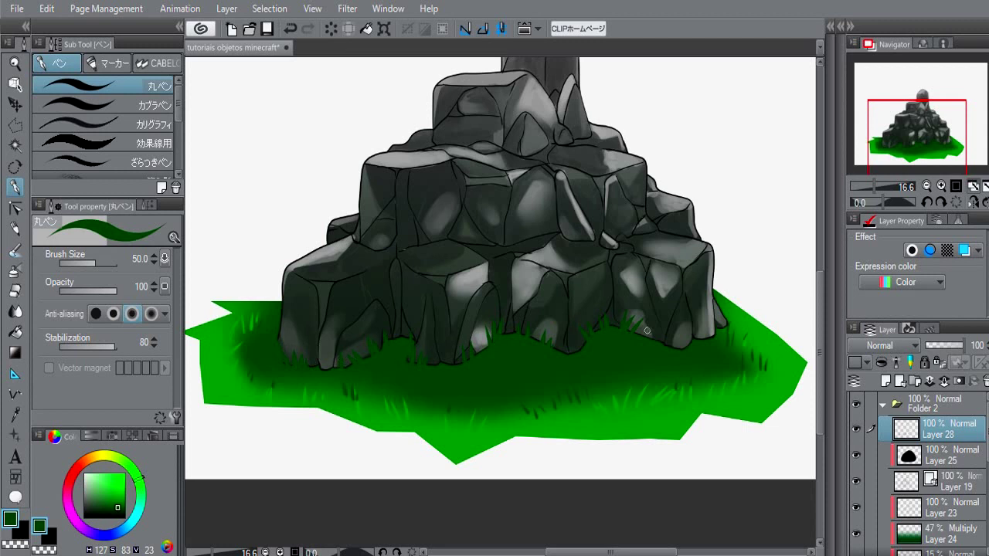
{"action": "left_click_drag", "start_coordinate": [694, 345], "coordinate": [721, 325]}
{"action": "key", "text": "b"}
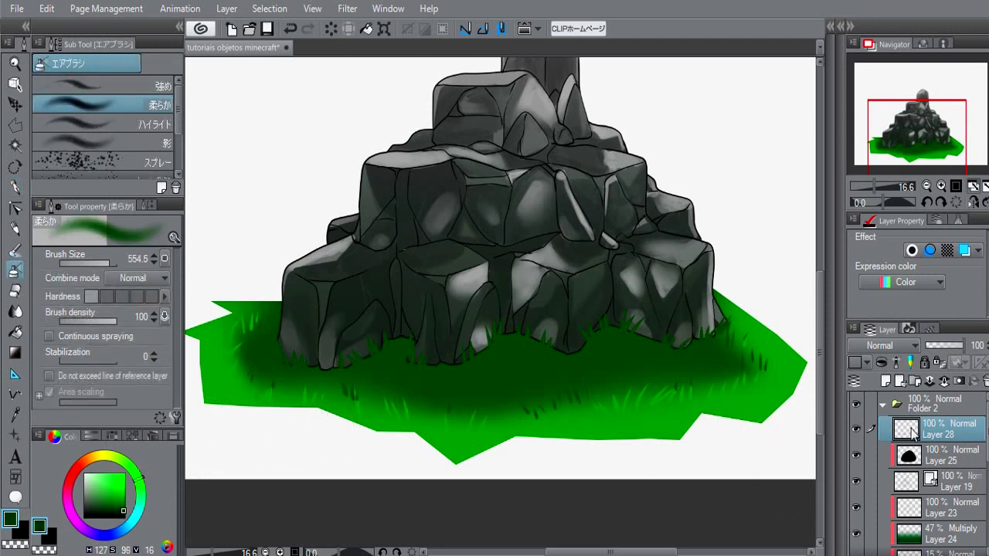
{"action": "left_click", "coordinate": [911, 434], "text": "ctrl"}
{"action": "key", "text": "ctrl+d"}
{"action": "key", "text": "e"}
{"action": "left_click_drag", "start_coordinate": [600, 356], "coordinate": [608, 343]}
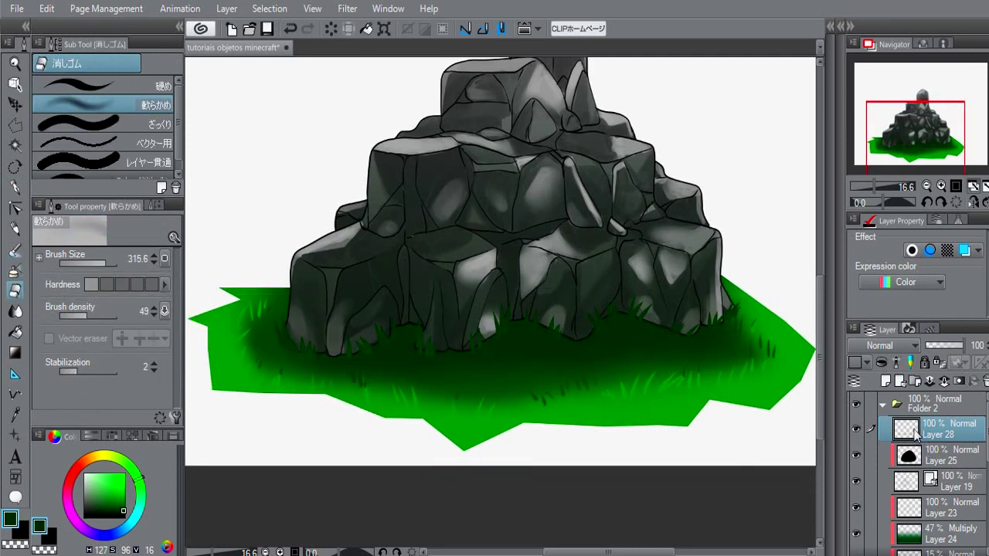
{"action": "left_click", "coordinate": [909, 480], "text": "ctrl"}
{"action": "left_click", "coordinate": [914, 483]}
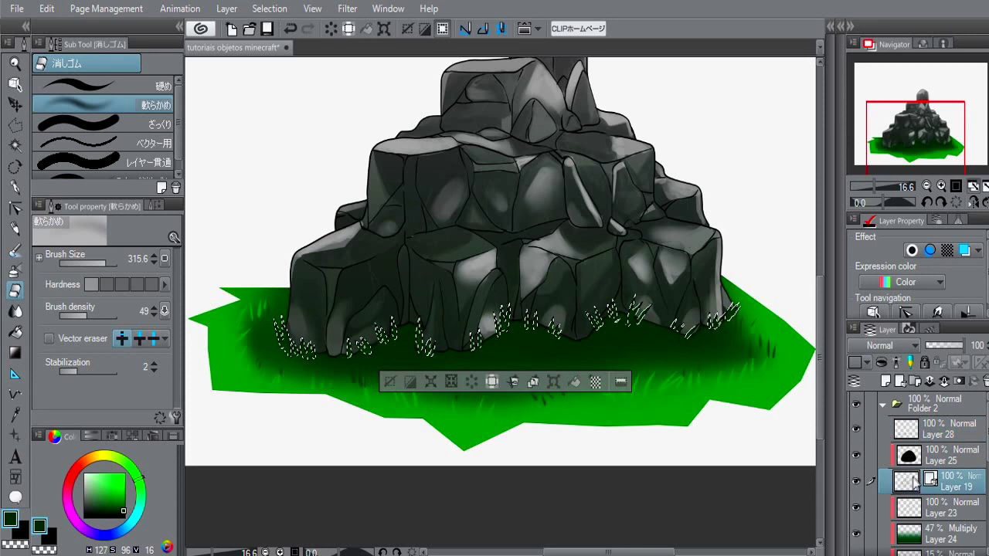
{"action": "left_click", "coordinate": [395, 380]}
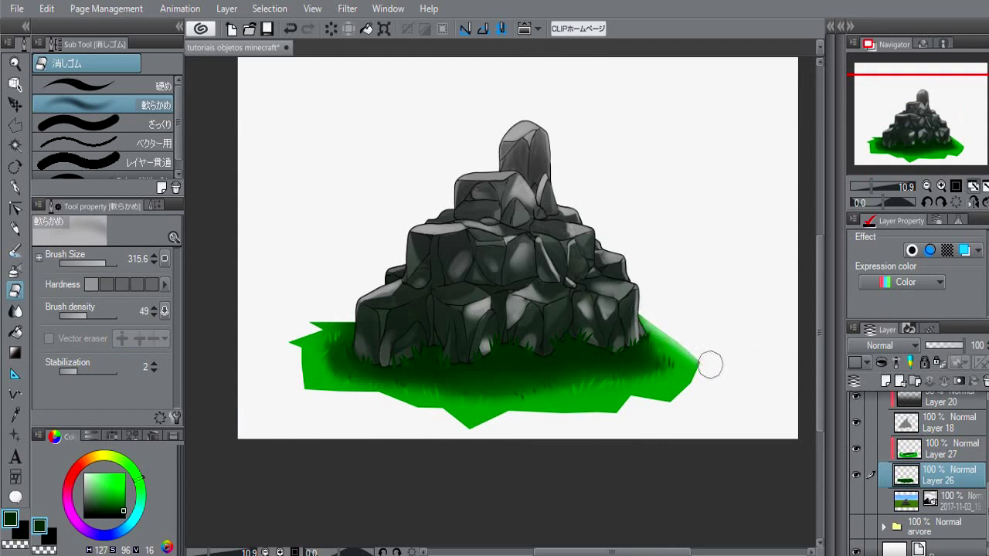
Soften and round off the ground patch's jagged outer edge on Layer 26 with the soft eraser, enlarging it to size 640.
{"action": "left_click_drag", "start_coordinate": [710, 365], "coordinate": [675, 409]}
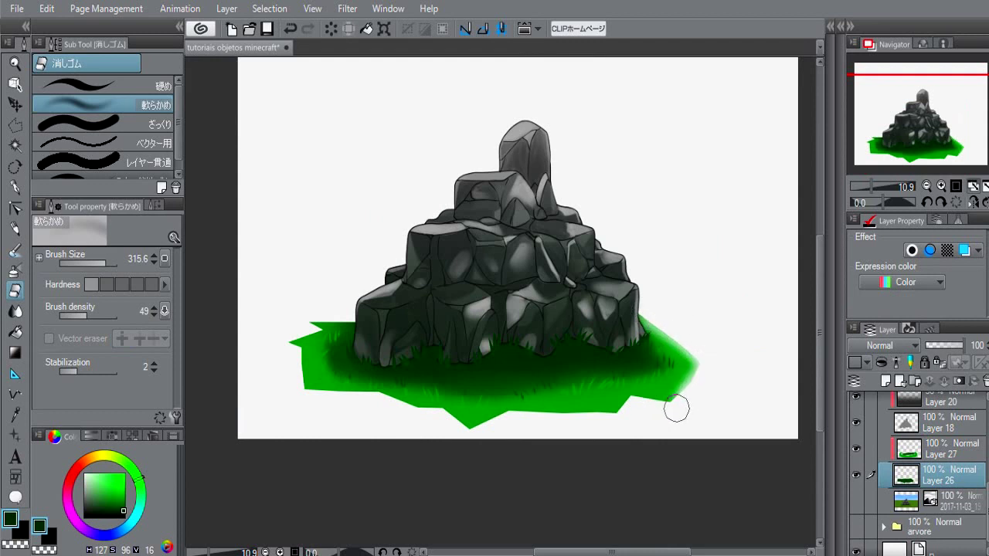
{"action": "key", "text": "bracketright"}
{"action": "key", "text": "bracketright"}
{"action": "mouse_move", "coordinate": [700, 373]}
{"action": "left_mouse_down"}
{"action": "mouse_move", "coordinate": [662, 407]}
{"action": "mouse_move", "coordinate": [461, 432]}
{"action": "mouse_move", "coordinate": [495, 422]}
{"action": "mouse_move", "coordinate": [435, 425]}
{"action": "mouse_move", "coordinate": [325, 393]}
{"action": "mouse_move", "coordinate": [691, 347]}
{"action": "left_mouse_up"}
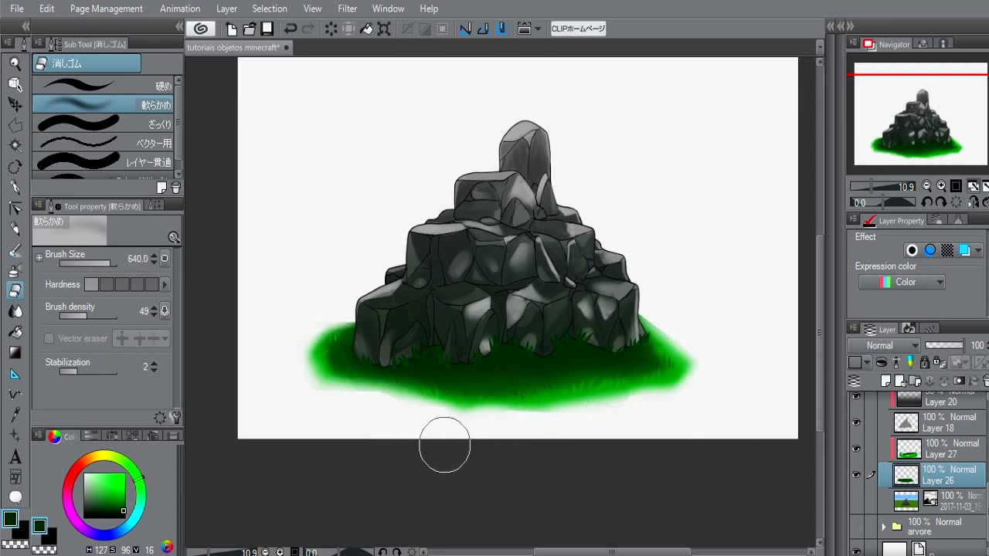
Paint a rough cyan-to-blue sky backdrop behind the rocks on a new layer below the ground, using the smooth ink brush at size 259.5.
{"action": "key", "text": "b"}
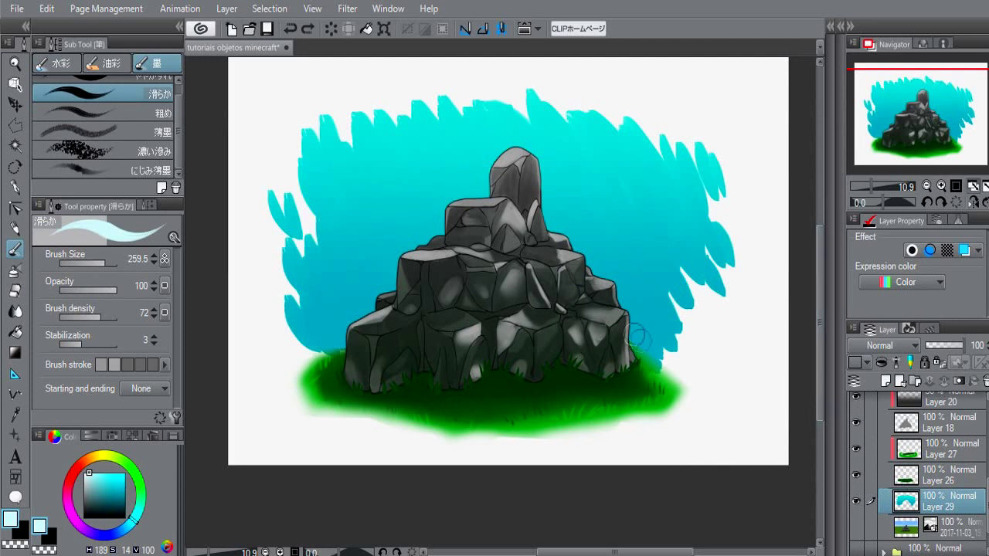
{"action": "left_click", "coordinate": [956, 186]}
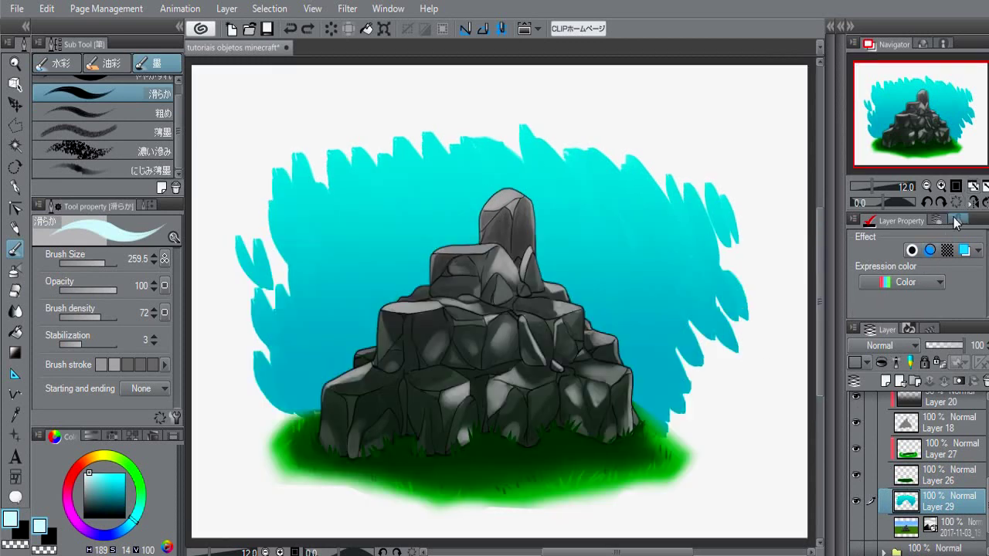
Sign the artwork beside the ground patch's right edge in blue sampled from the sky, using the round pen at size 50.
{"action": "key", "text": "p"}
{"action": "left_click", "coordinate": [651, 332], "text": "alt"}
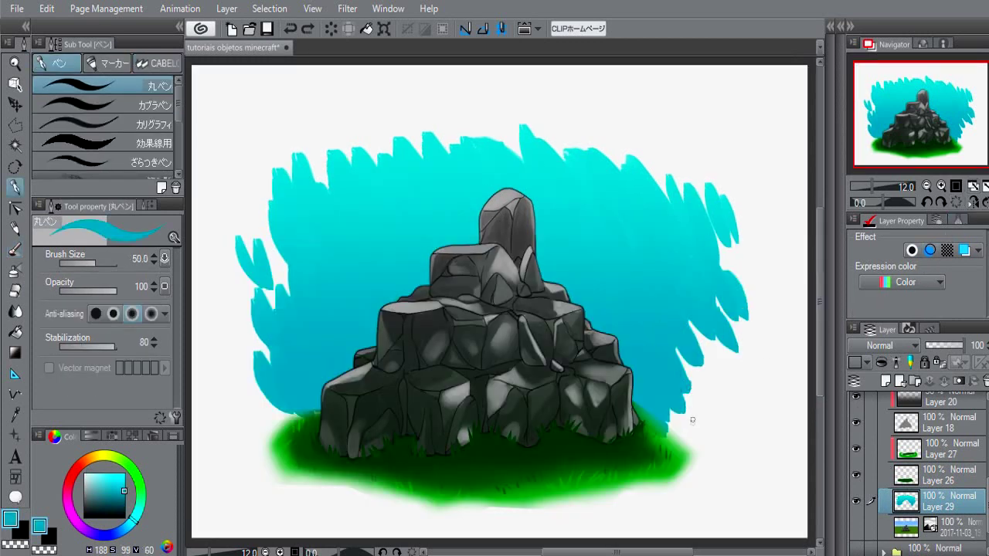
{"action": "left_click_drag", "start_coordinate": [692, 420], "coordinate": [702, 477]}
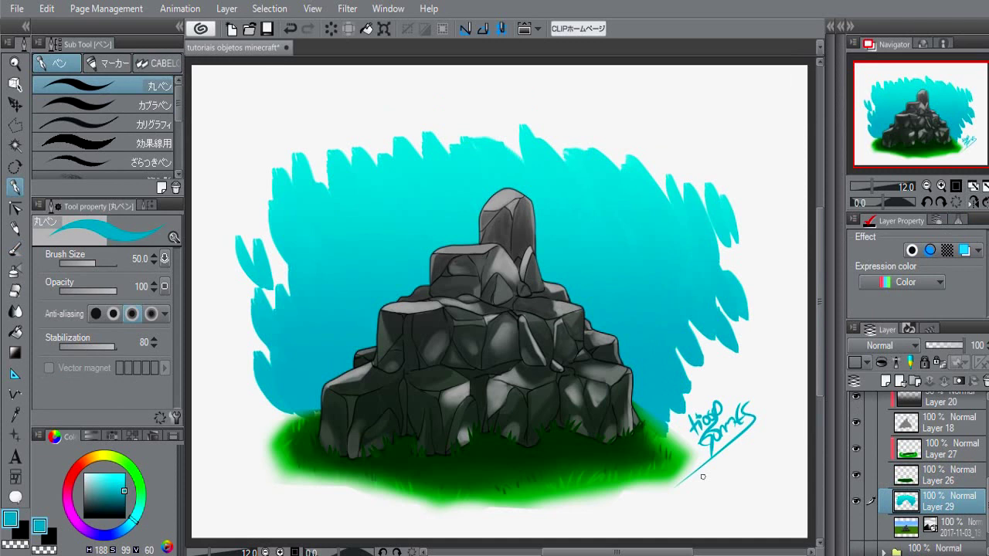